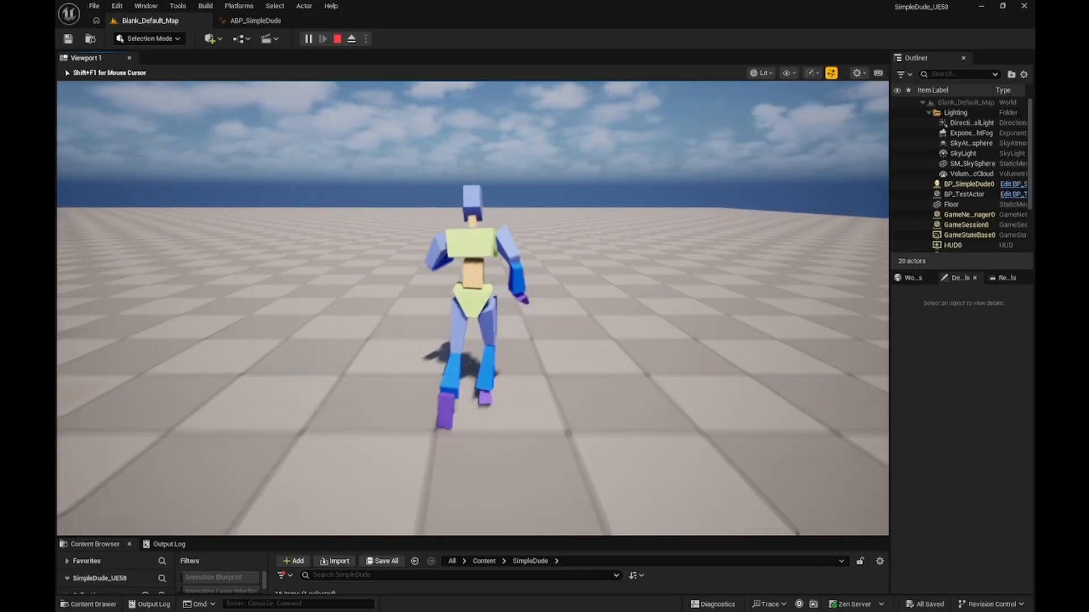
Move the character left, forward, backward and right in the running preview to check its directional locomotion.
{"action": "key", "text": "a"}
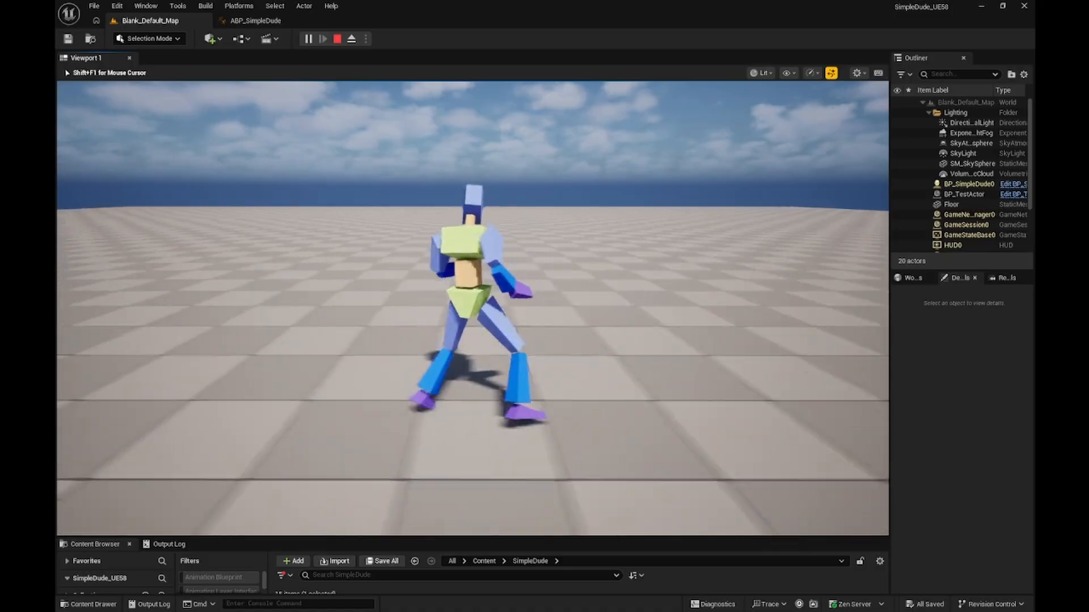
{"action": "key", "text": "w"}
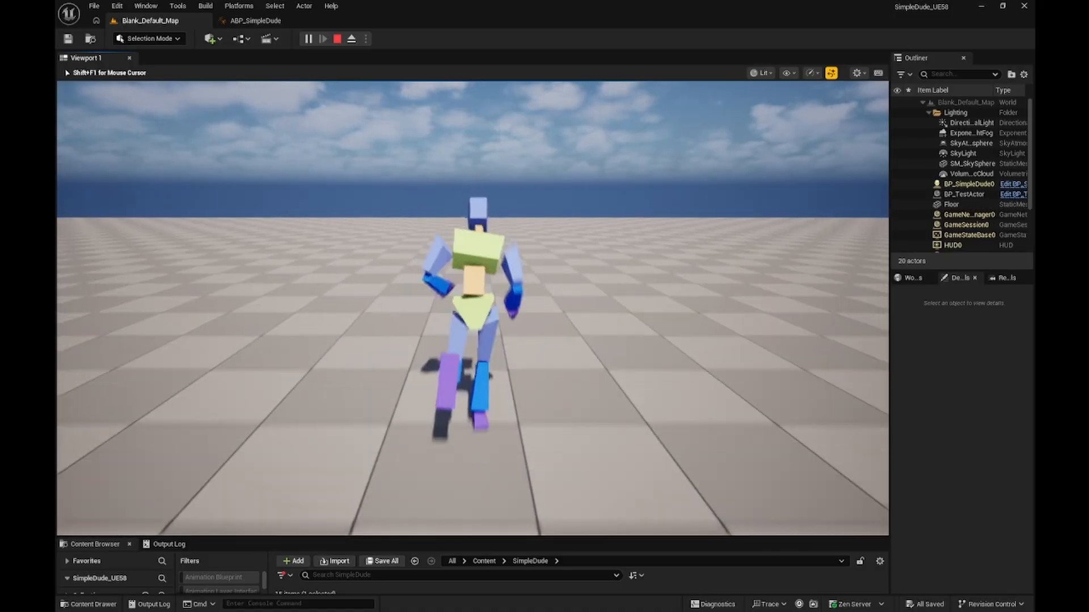
{"action": "key", "text": "s"}
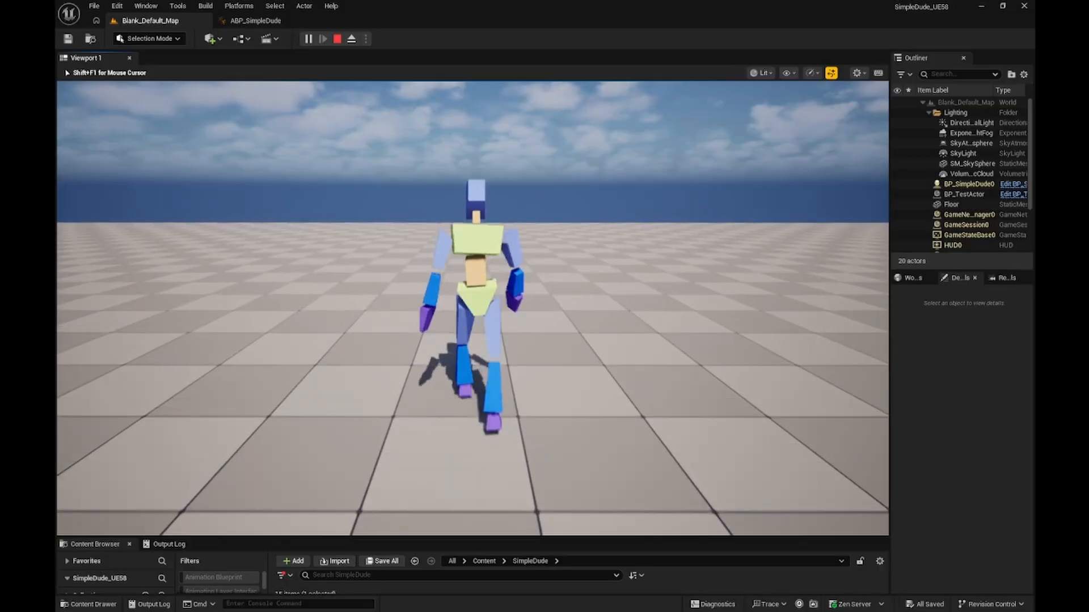
{"action": "key", "text": "d"}
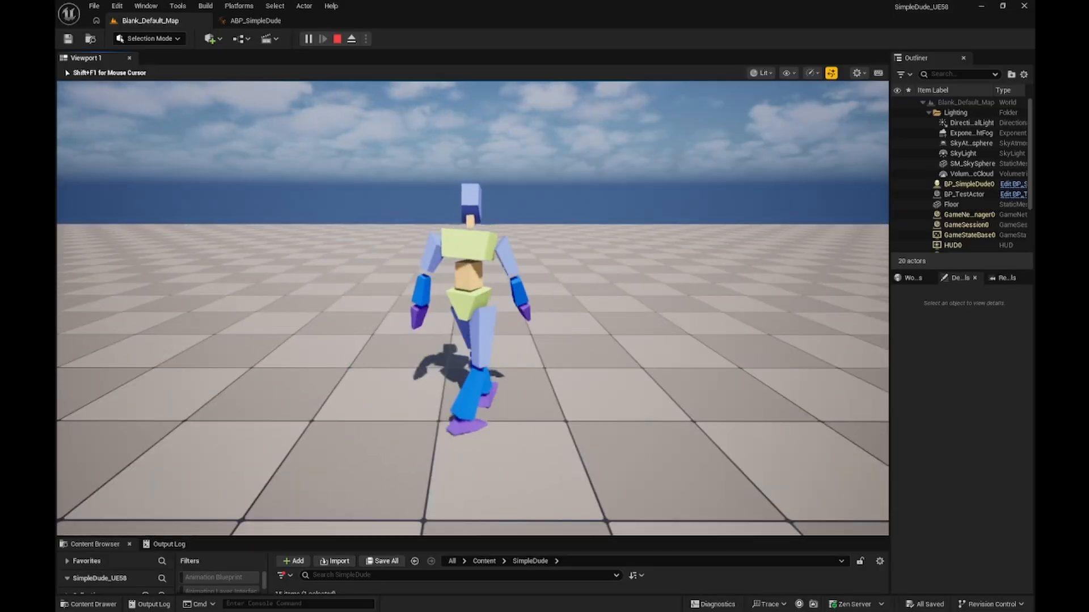
{"action": "key", "text": "w"}
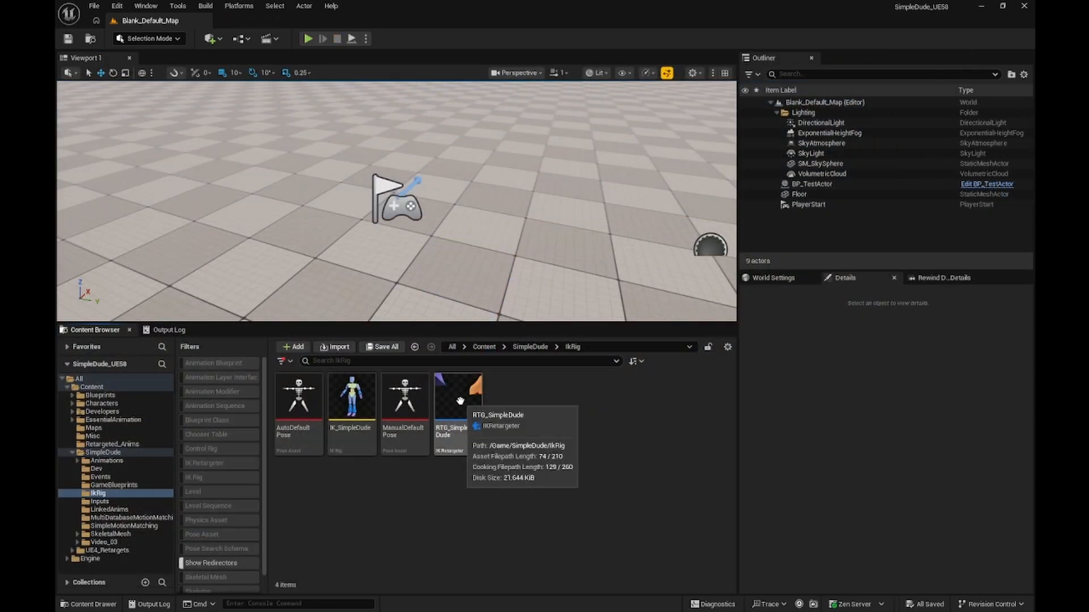
Open the RTG_SimpleDude retargeter and filter its animation assets by "neutral walk loop".
{"action": "double_click", "coordinate": [461, 405]}
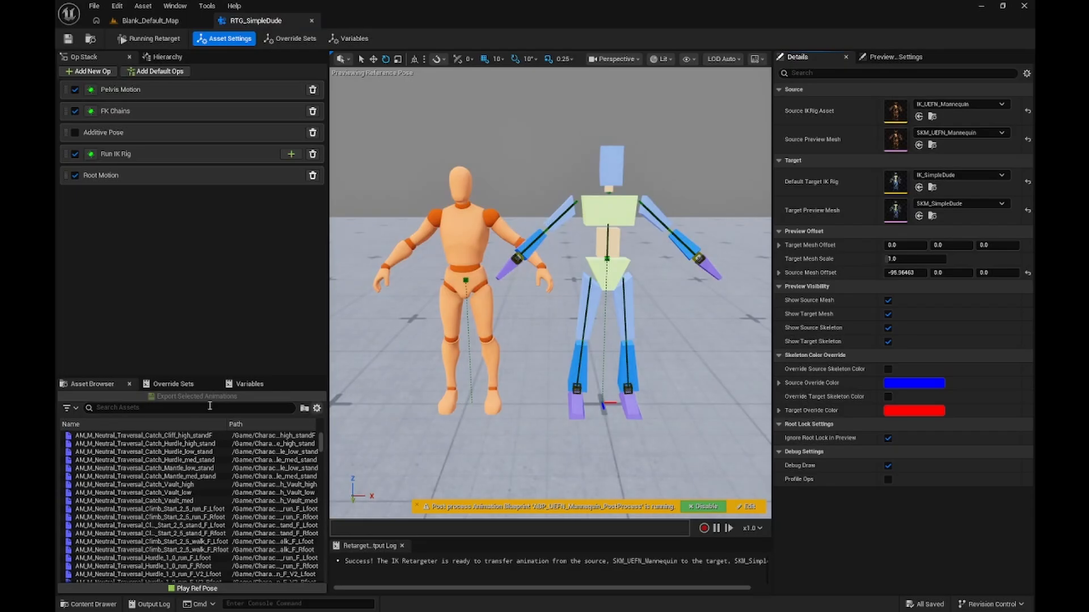
{"action": "left_click", "coordinate": [159, 408]}
{"action": "type", "text": "n"}
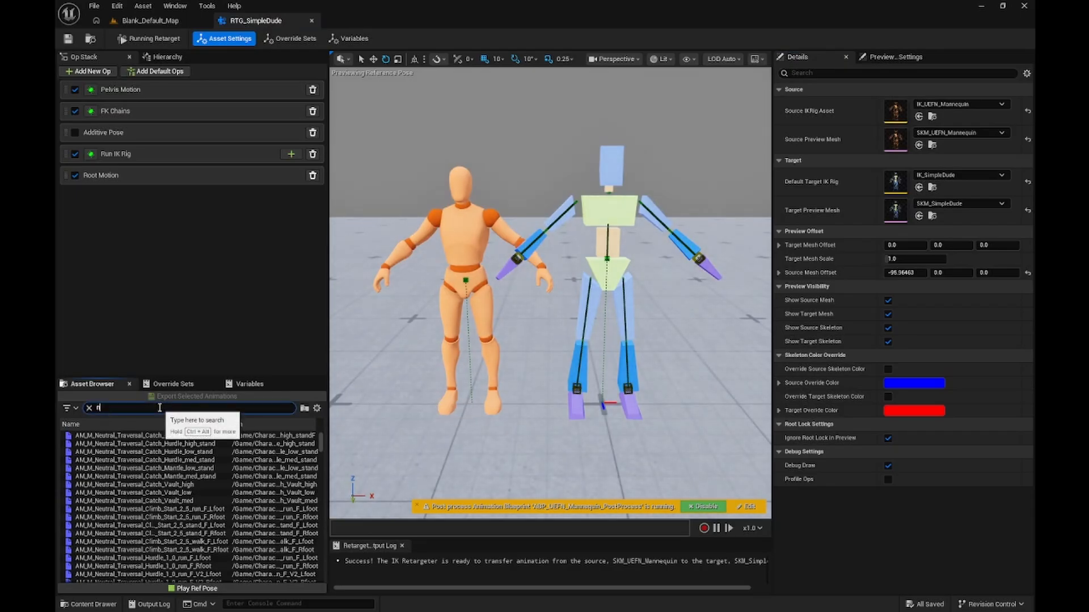
{"action": "type", "text": "eutral w"}
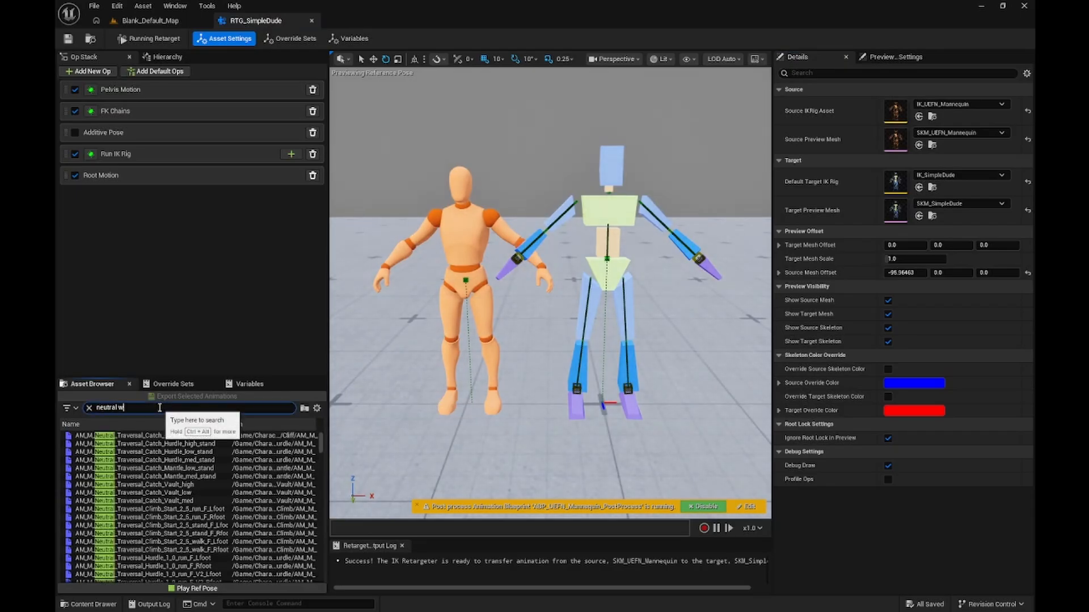
{"action": "type", "text": "alk loop"}
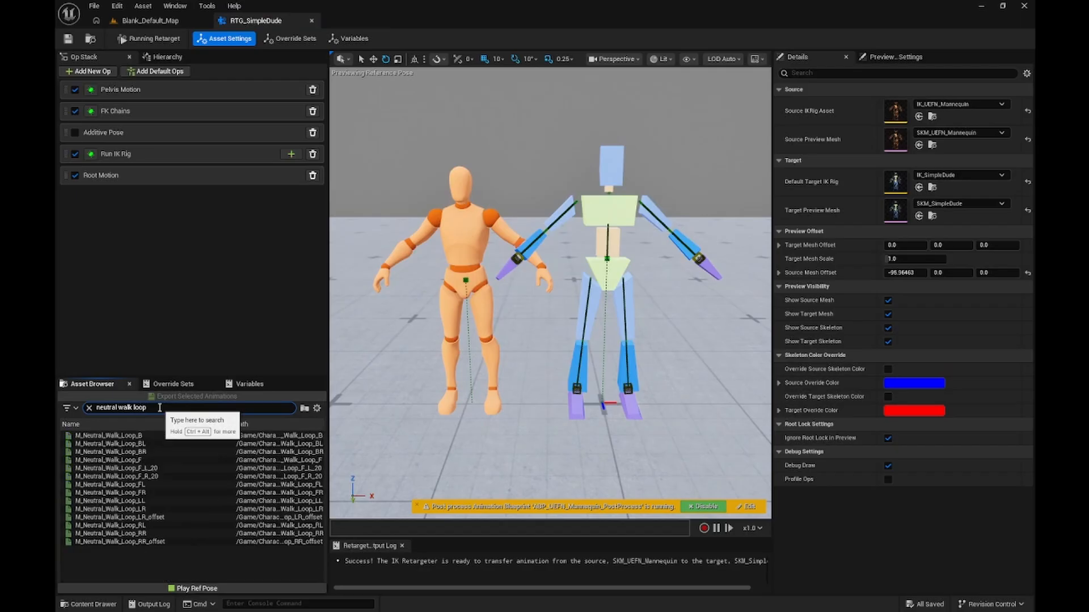
Select the M_Neutral_Walk_Loop animations B, BL, BR, F, FL, FR, LL, LR, RL and RR, excluding the _20 and offset variants.
{"action": "left_click", "coordinate": [113, 435]}
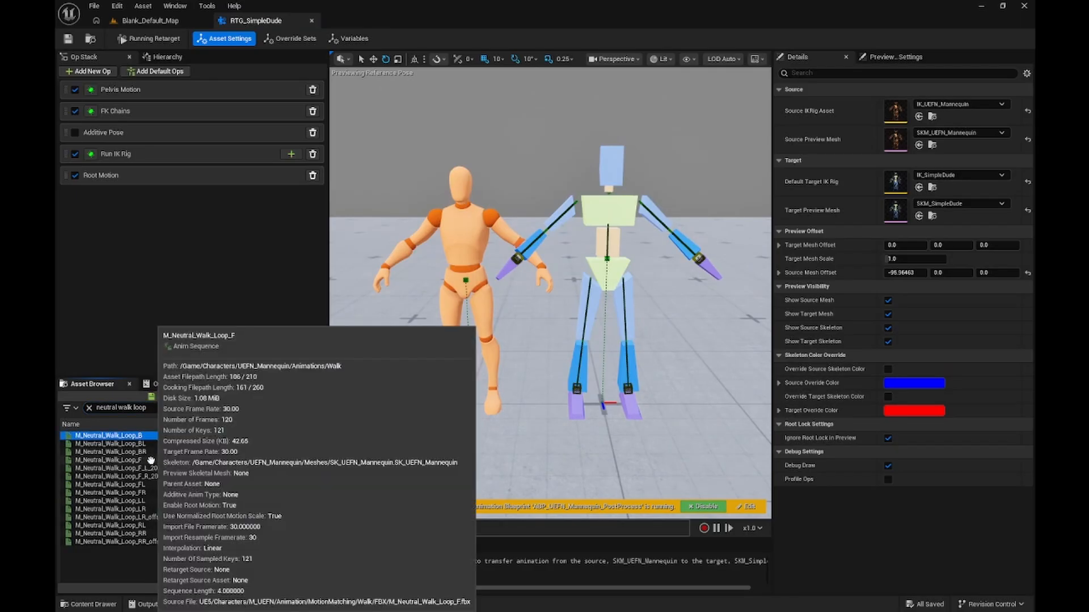
{"action": "left_click", "coordinate": [151, 460], "text": "shift"}
{"action": "left_click", "coordinate": [139, 484], "text": "ctrl"}
{"action": "left_click", "coordinate": [144, 509], "text": "ctrl+shift"}
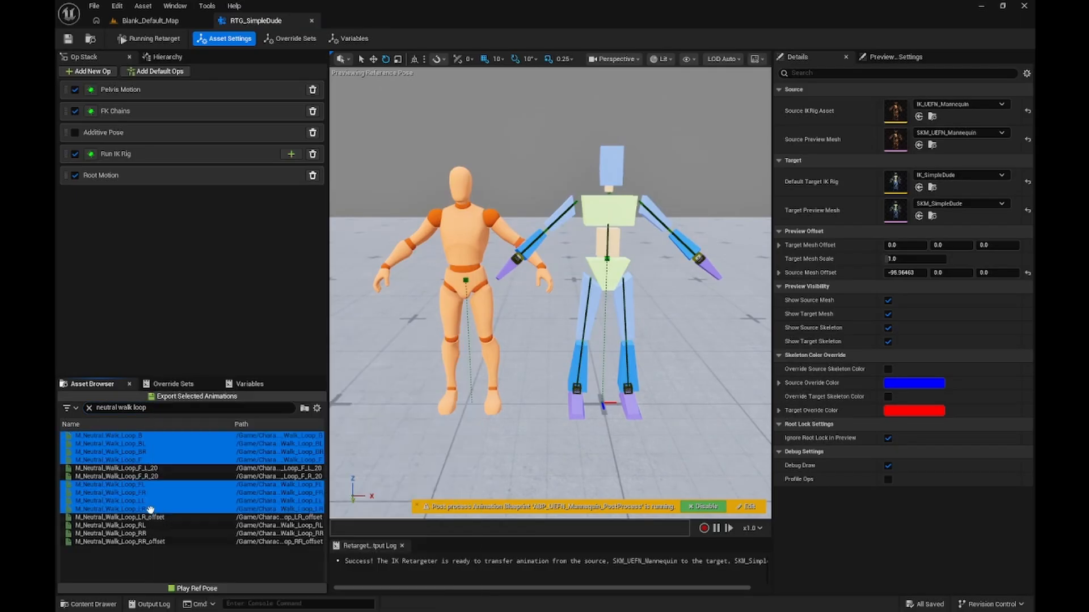
{"action": "left_click", "coordinate": [147, 526], "text": "ctrl"}
{"action": "left_click", "coordinate": [145, 533], "text": "ctrl"}
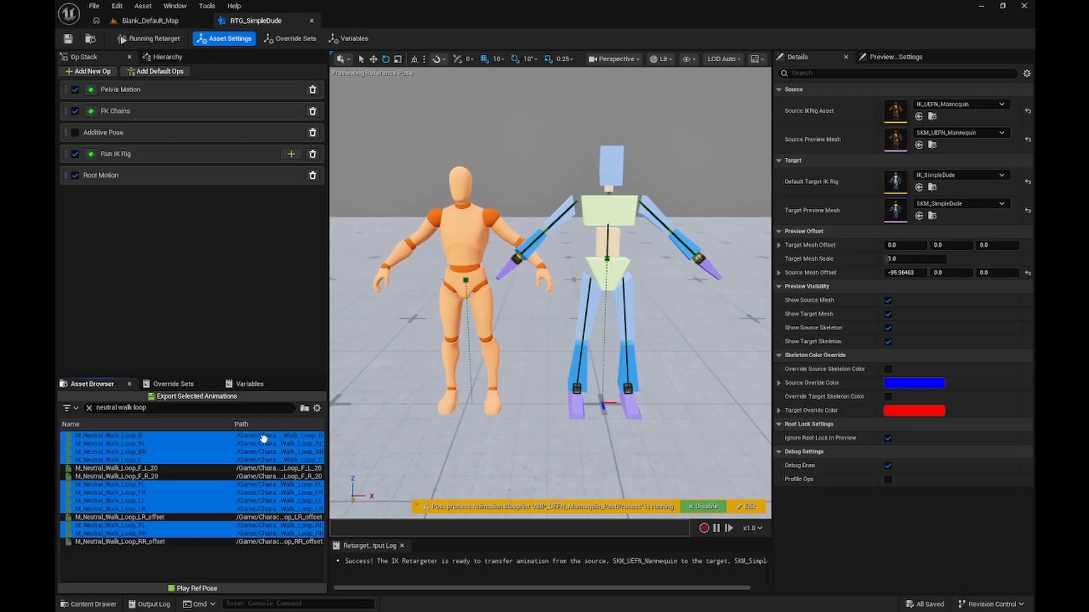
Export the selected walk loops to the Retargeted_Anims folder with the prefix SimpleDude_ and save the new assets.
{"action": "left_click", "coordinate": [210, 399]}
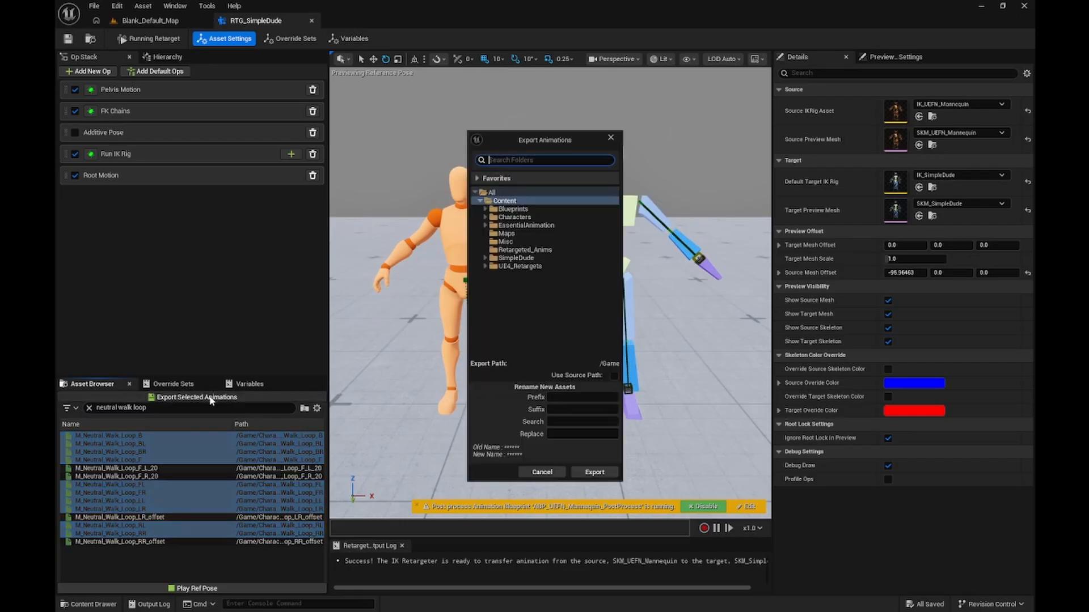
{"action": "left_click", "coordinate": [540, 250]}
{"action": "left_click", "coordinate": [584, 397]}
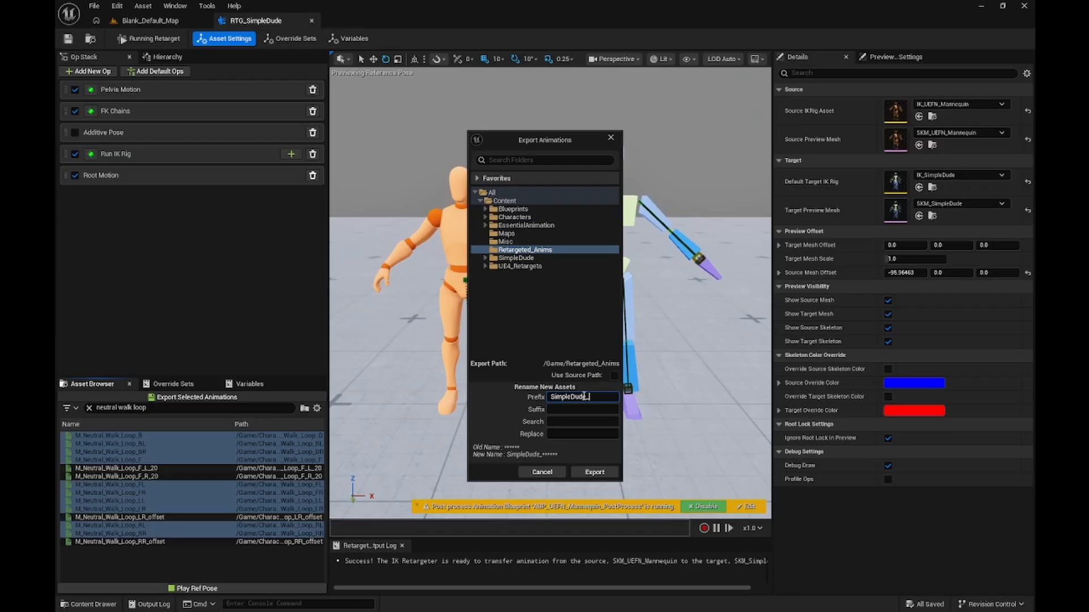
{"action": "left_click", "coordinate": [603, 474]}
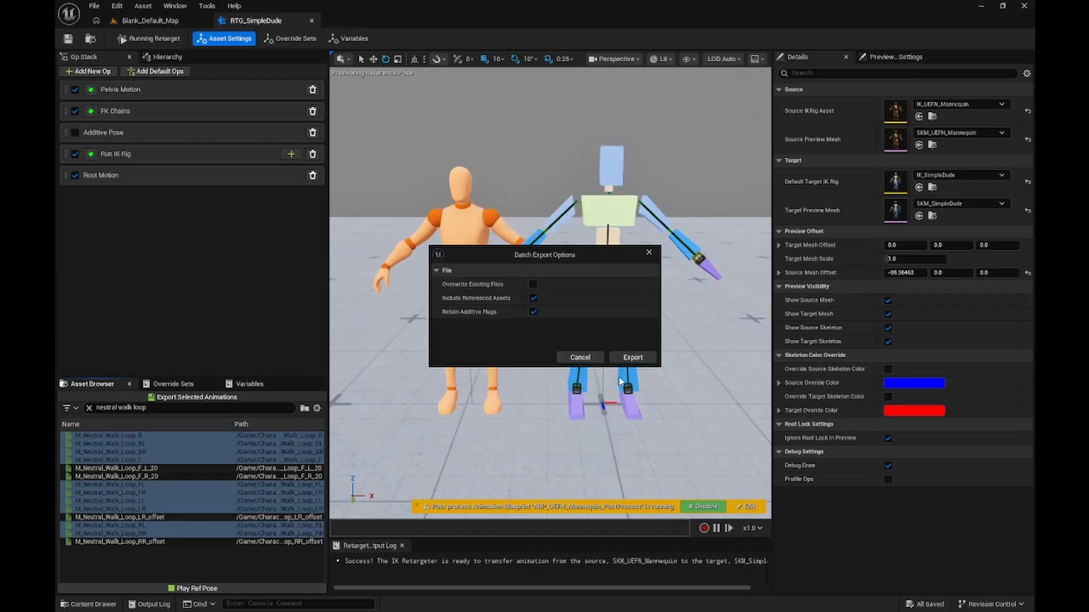
{"action": "left_click", "coordinate": [646, 357]}
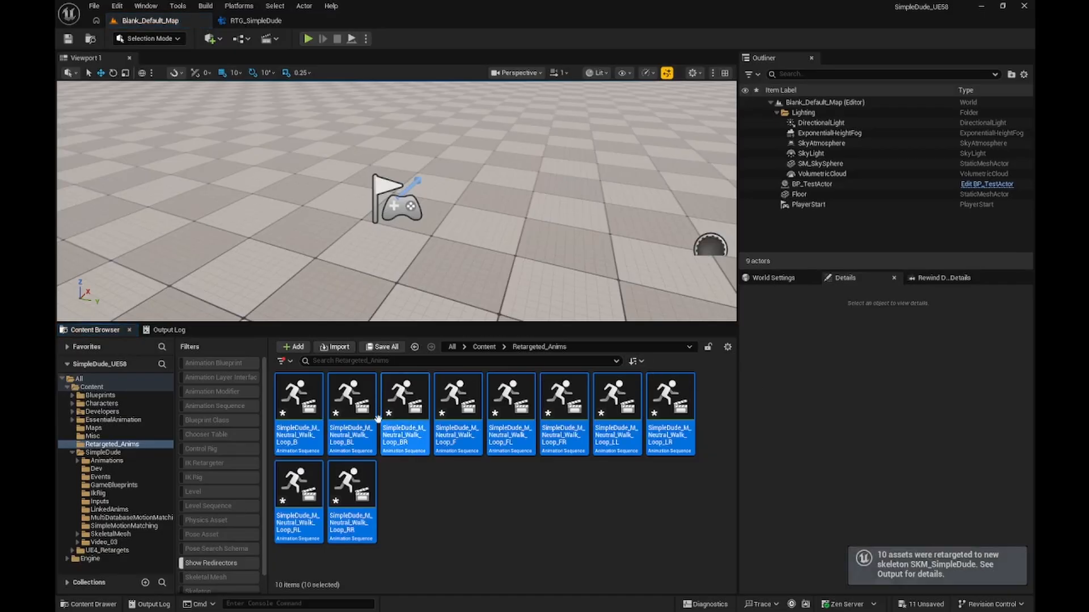
{"action": "right_click", "coordinate": [354, 489]}
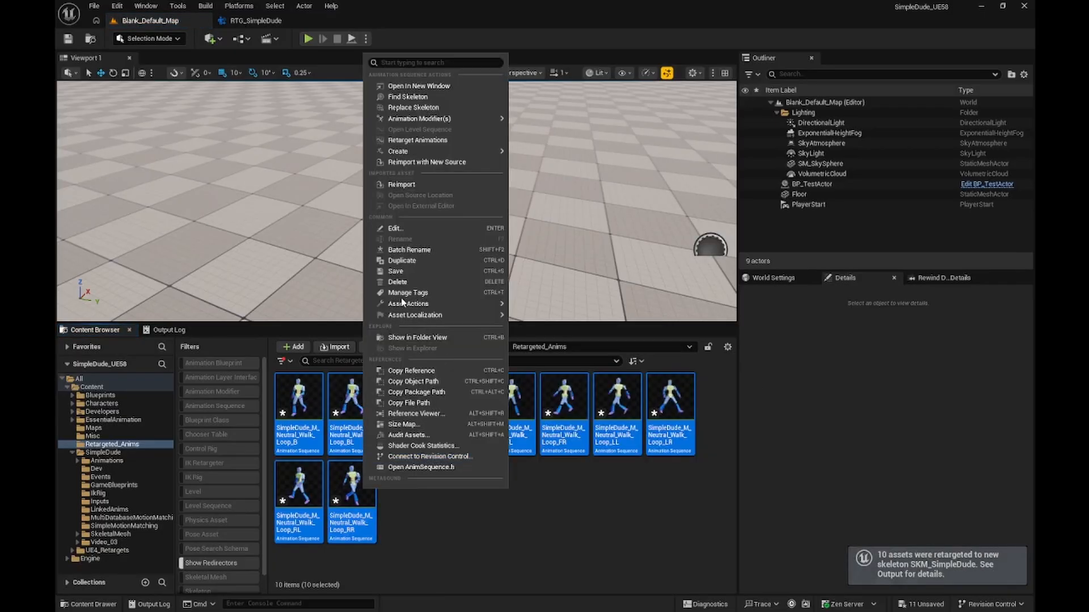
{"action": "left_click", "coordinate": [406, 271]}
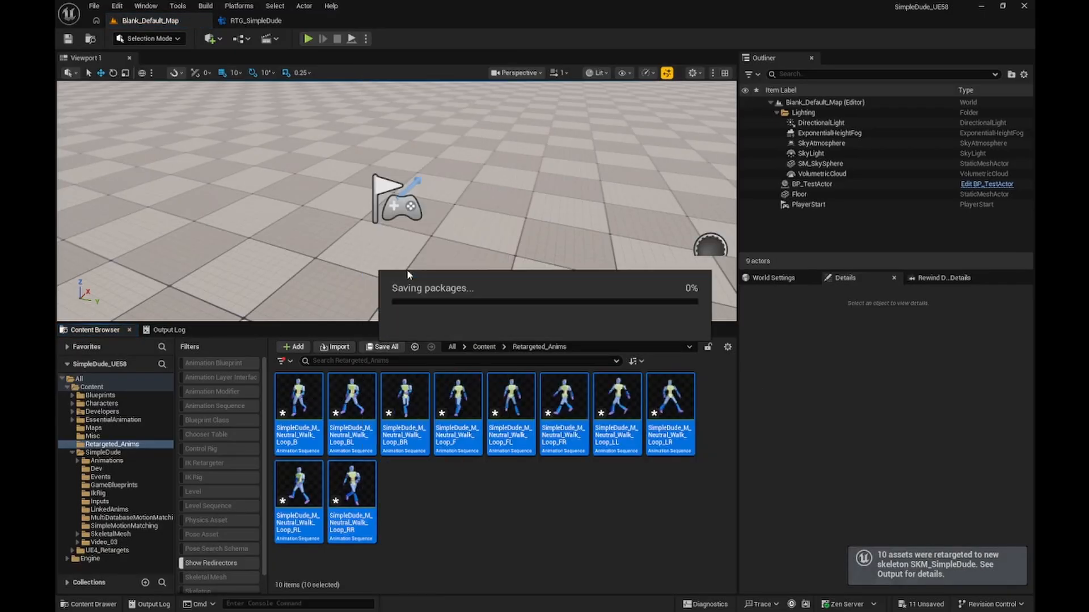
Return to the RTG_SimpleDude retargeter and filter its animation assets by "neutral run loop".
{"action": "left_click", "coordinate": [273, 22]}
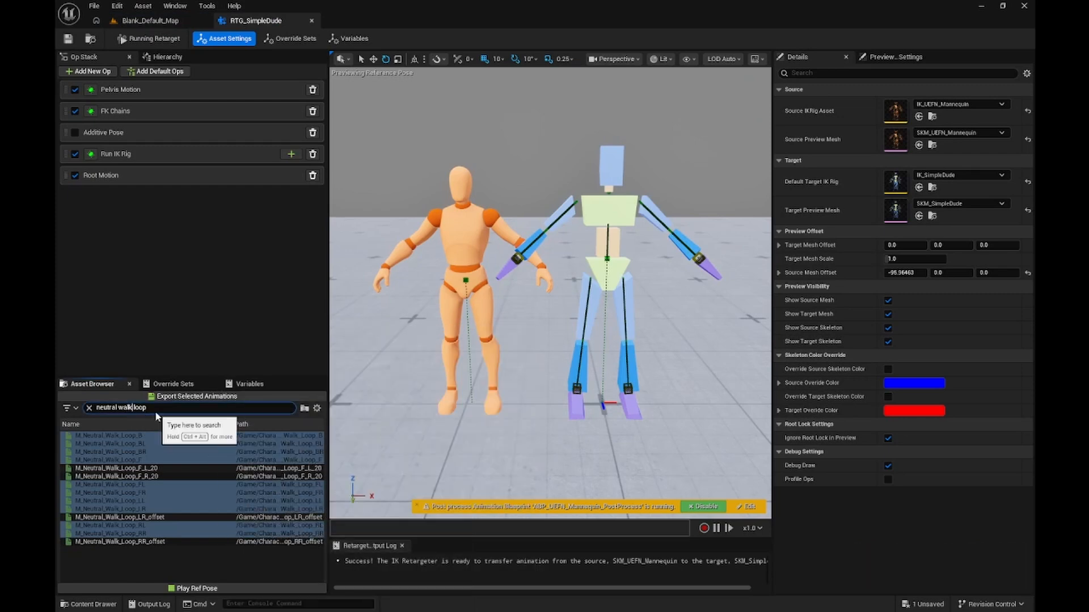
{"action": "key", "text": "BackSpace"}
{"action": "type", "text": "ru"}
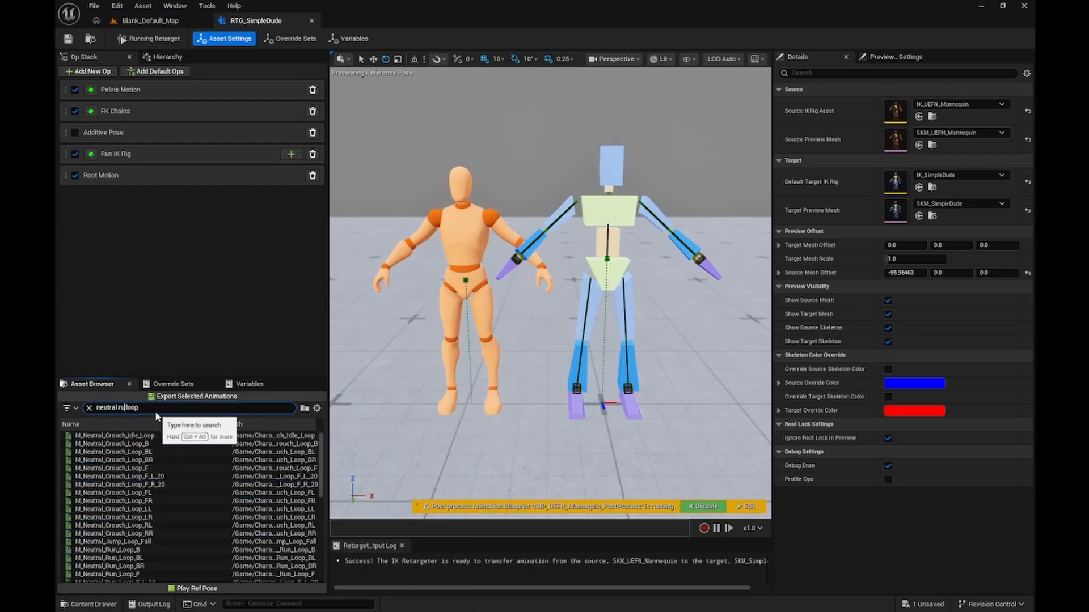
{"action": "type", "text": "n"}
Select the M_Neutral_Run_Loop animations B, BL, BR, F, FL, FR, LL, LR, RL and RR, excluding the _20, offset and Strafe variants.
{"action": "left_click", "coordinate": [143, 436]}
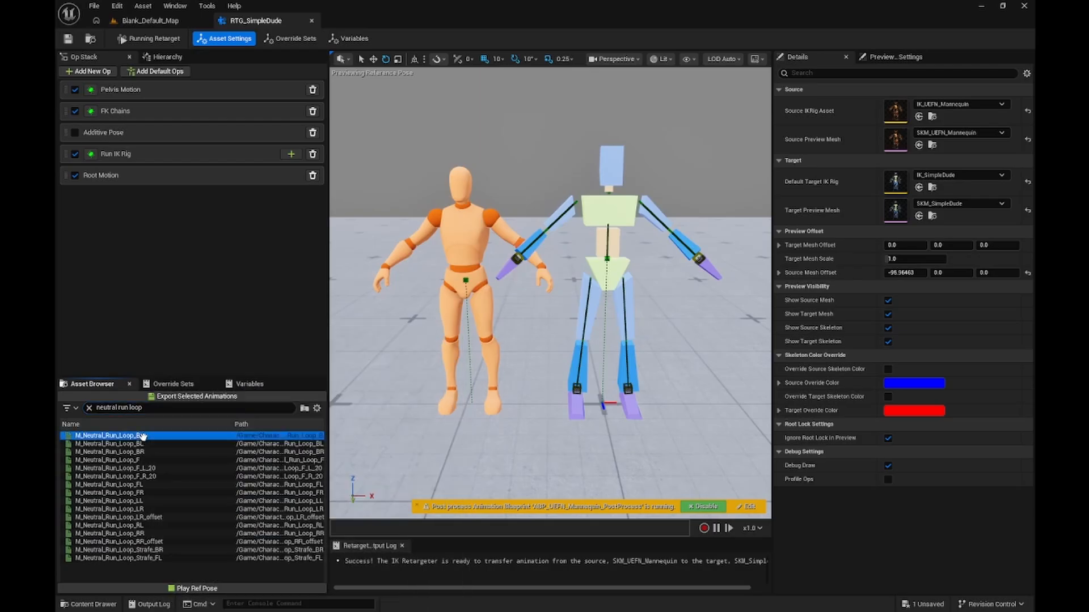
{"action": "left_click", "coordinate": [143, 460], "text": "shift"}
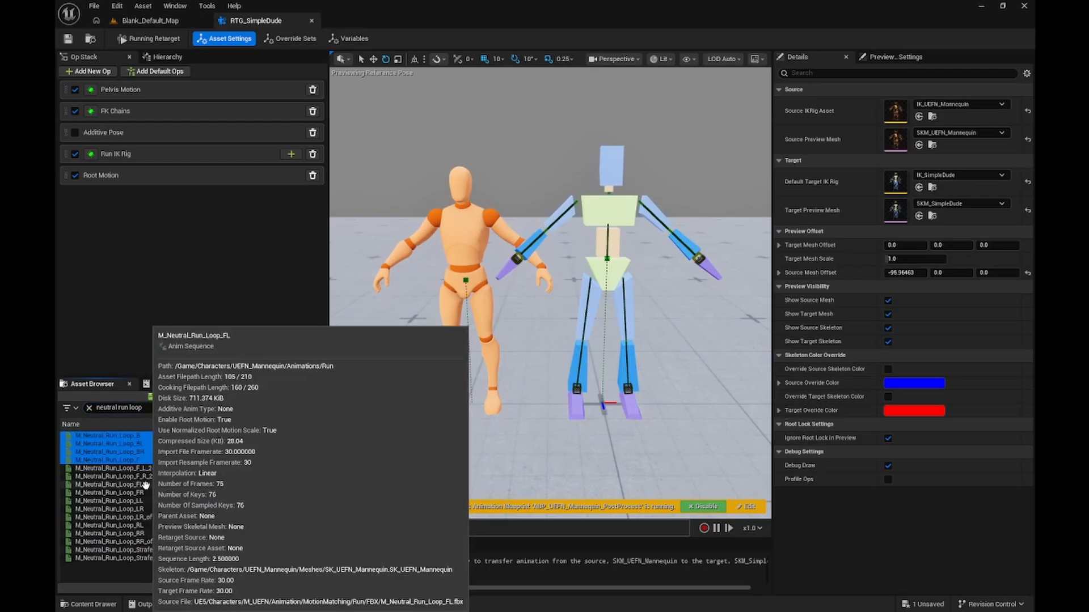
{"action": "left_click", "coordinate": [144, 485], "text": "ctrl"}
{"action": "left_click", "coordinate": [144, 508], "text": "ctrl+shift"}
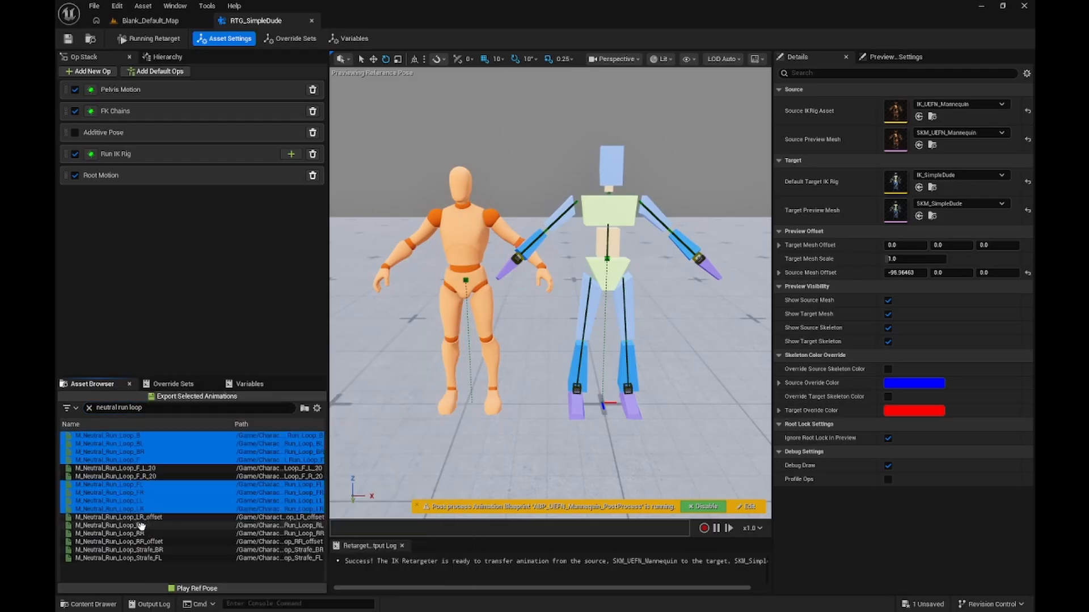
{"action": "left_click", "coordinate": [144, 525], "text": "ctrl"}
{"action": "left_click", "coordinate": [147, 534], "text": "ctrl"}
Export the selected run loops to Retargeted_Anims with the prefix SimpleDude_ and save the new assets.
{"action": "left_click", "coordinate": [192, 400]}
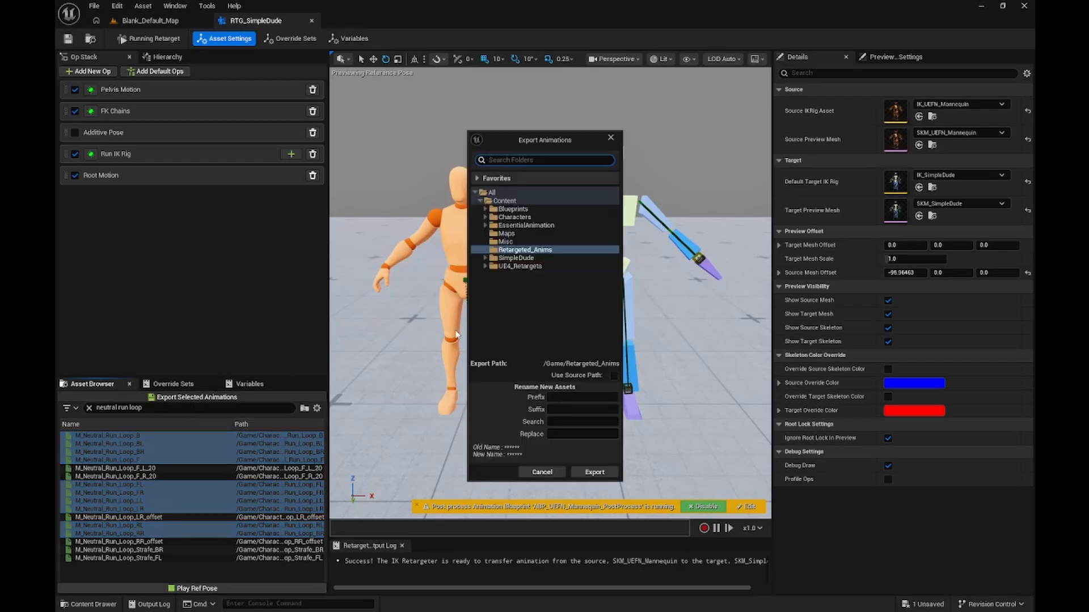
{"action": "left_click", "coordinate": [570, 398]}
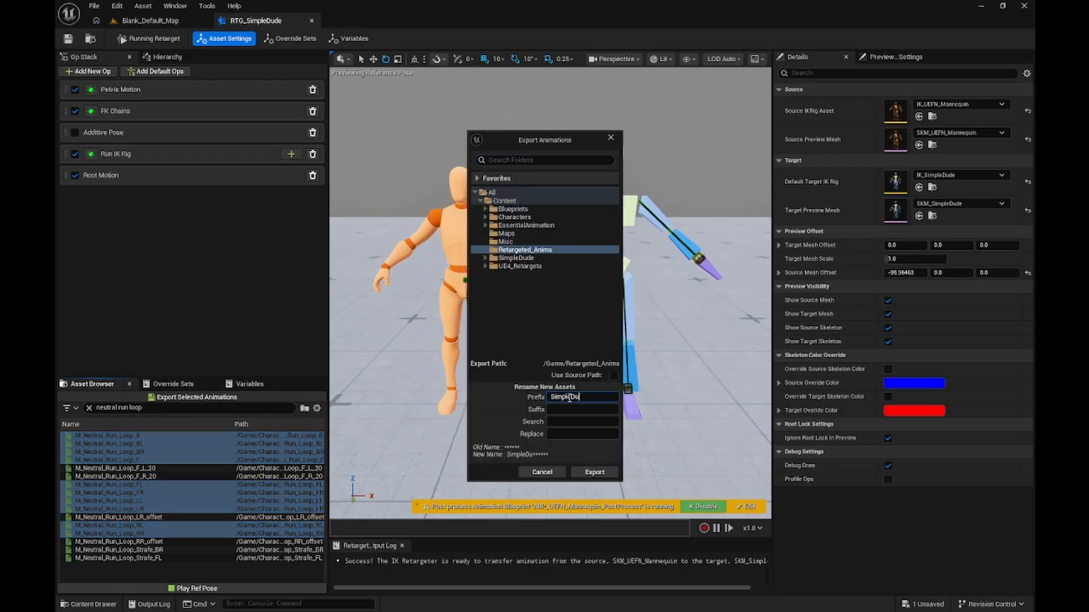
{"action": "left_click", "coordinate": [601, 478]}
{"action": "left_click", "coordinate": [630, 358]}
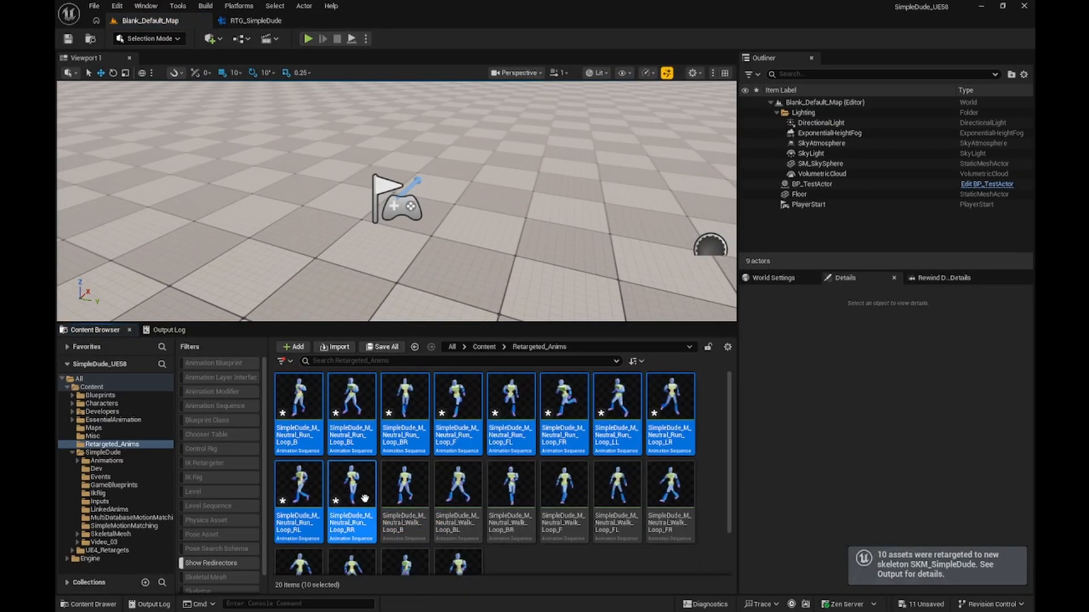
{"action": "right_click", "coordinate": [365, 498]}
{"action": "left_click", "coordinate": [419, 286]}
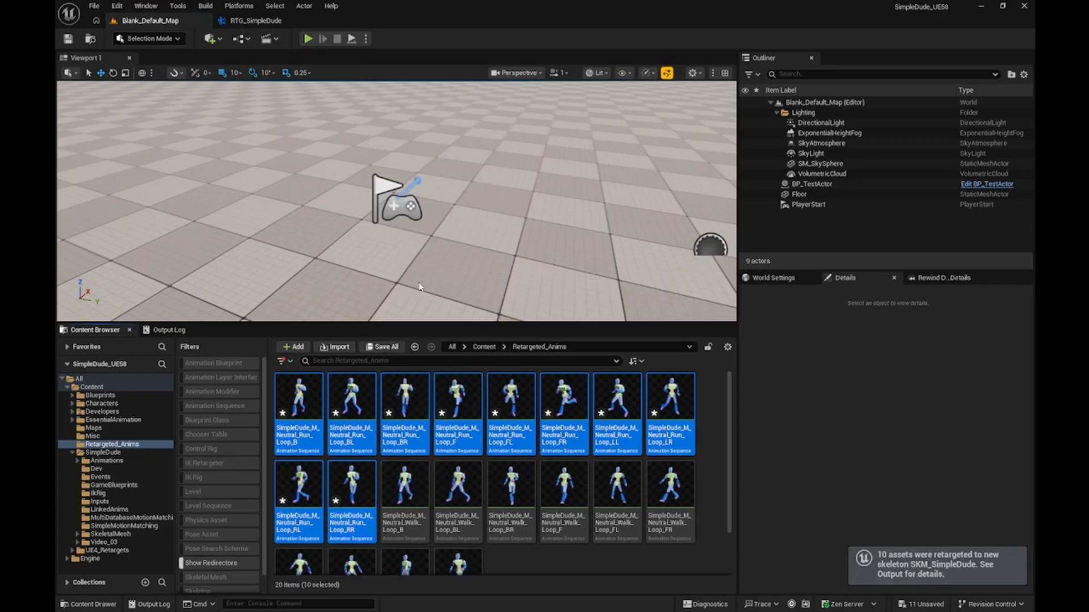
Back in the RTG_SimpleDude retargeter, filter the animations by "neutral idle loop" and select M_Neutral_Stand_Idle_Loop.
{"action": "left_click", "coordinate": [255, 21]}
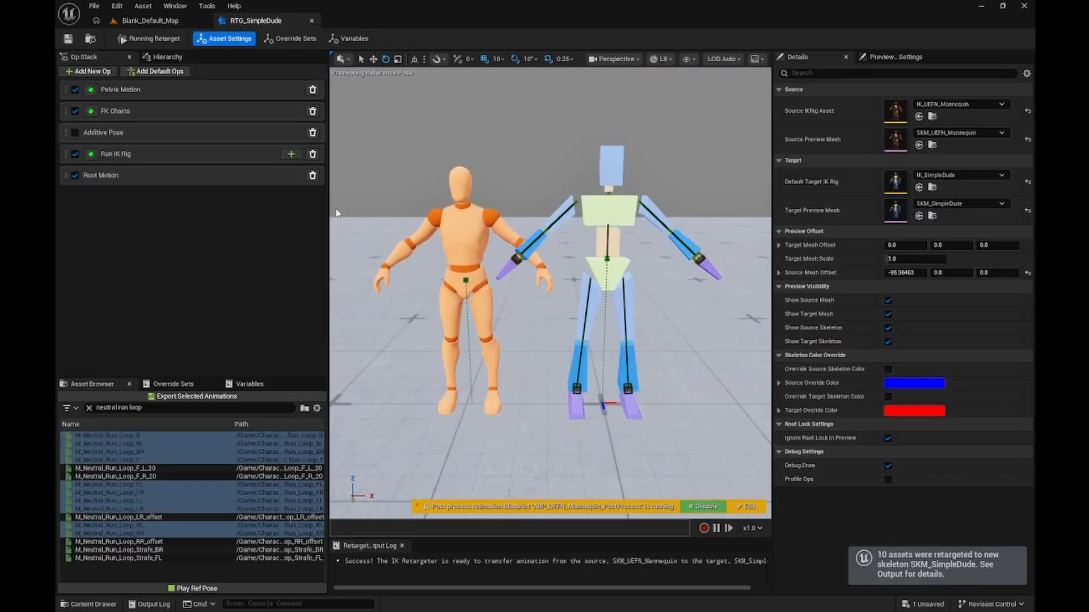
{"action": "left_click", "coordinate": [128, 409]}
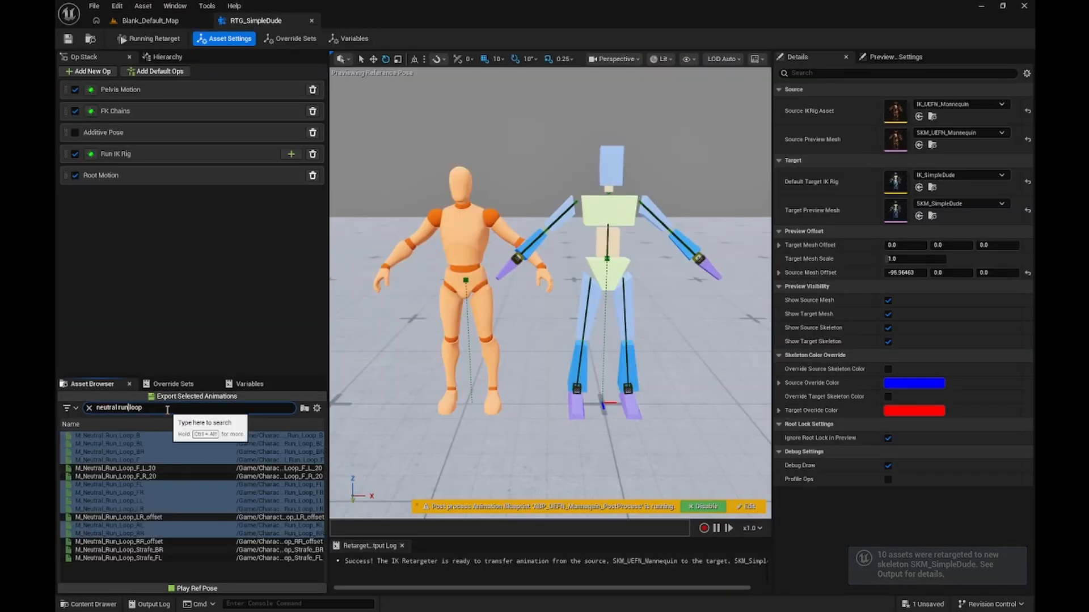
{"action": "key", "text": "BackSpace"}
{"action": "type", "text": "idle"}
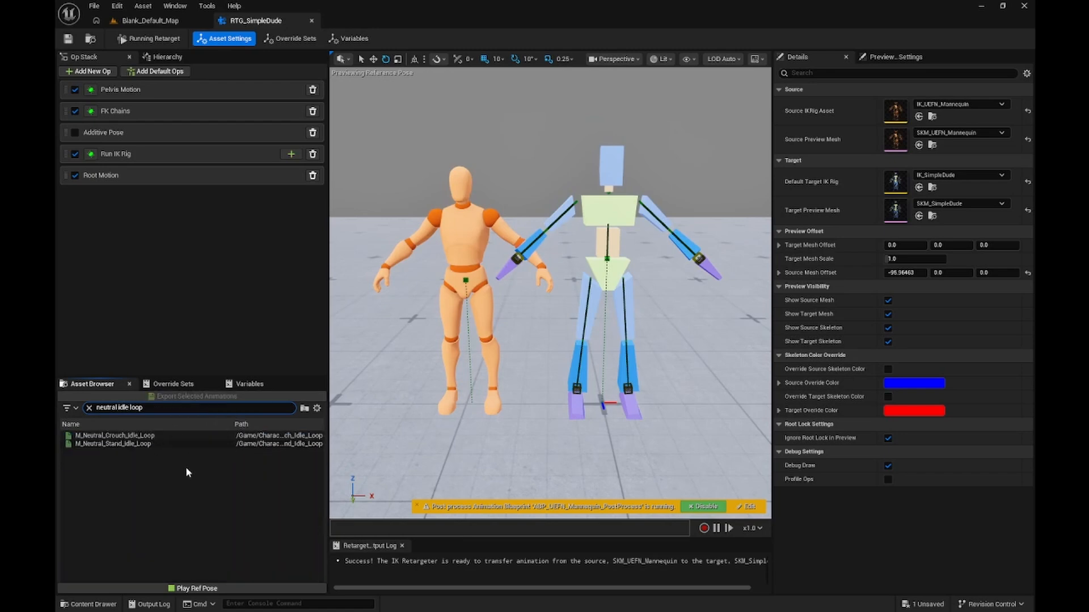
{"action": "left_click", "coordinate": [148, 444]}
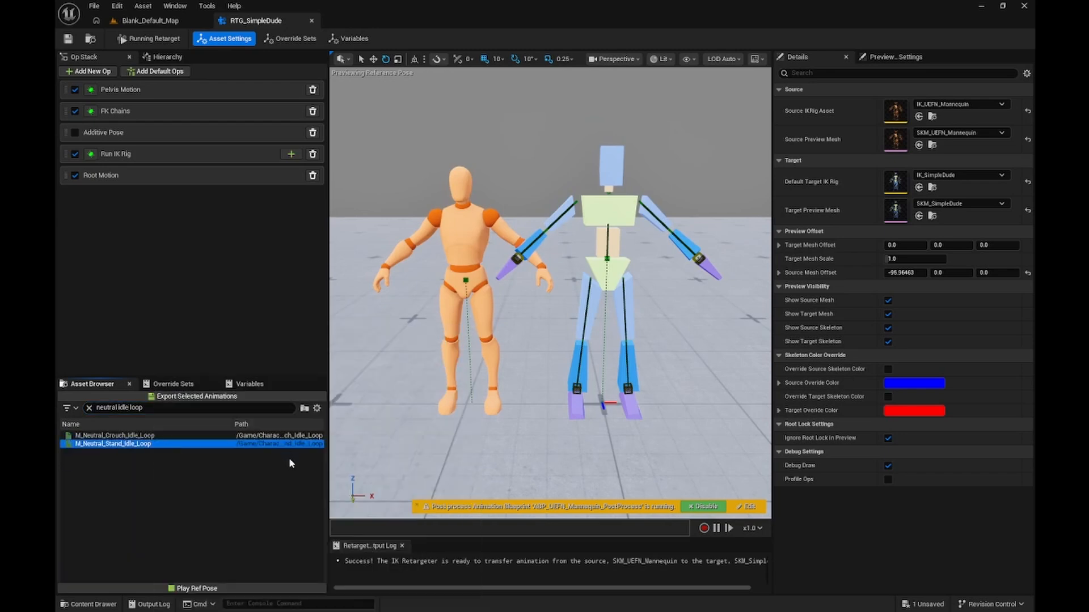
Export the selected standing idle loop to Retargeted_Anims with the prefix SimpleDude_.
{"action": "left_click", "coordinate": [223, 397]}
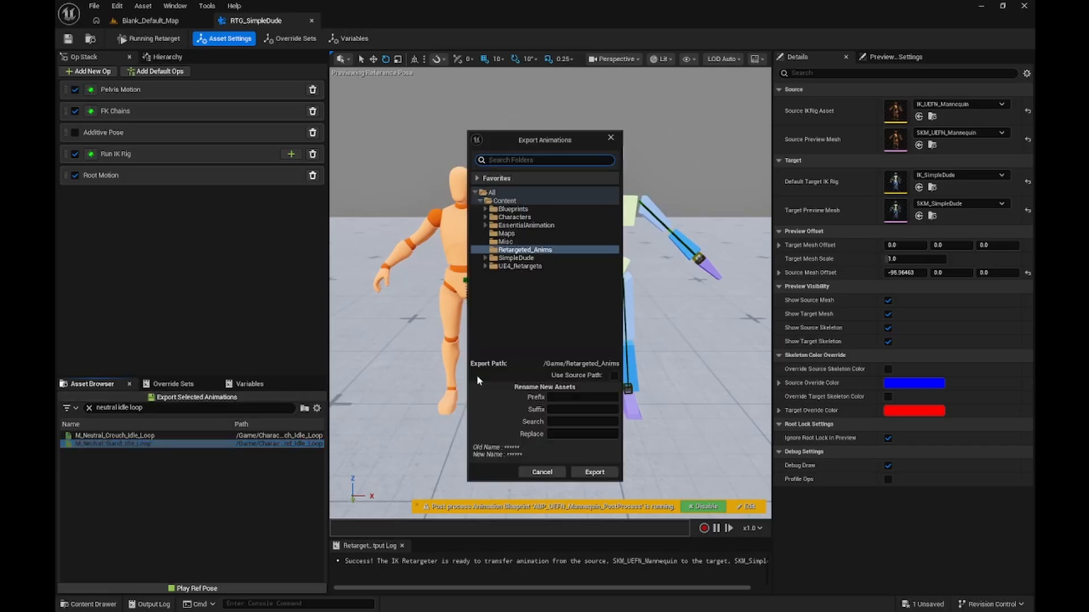
{"action": "left_click", "coordinate": [556, 397]}
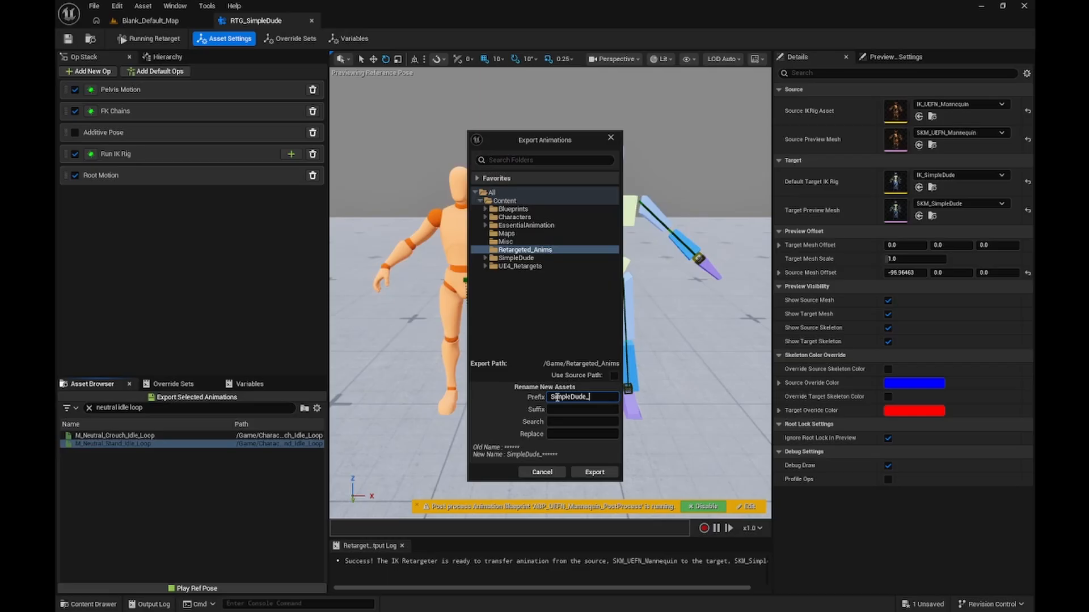
{"action": "left_click", "coordinate": [595, 474]}
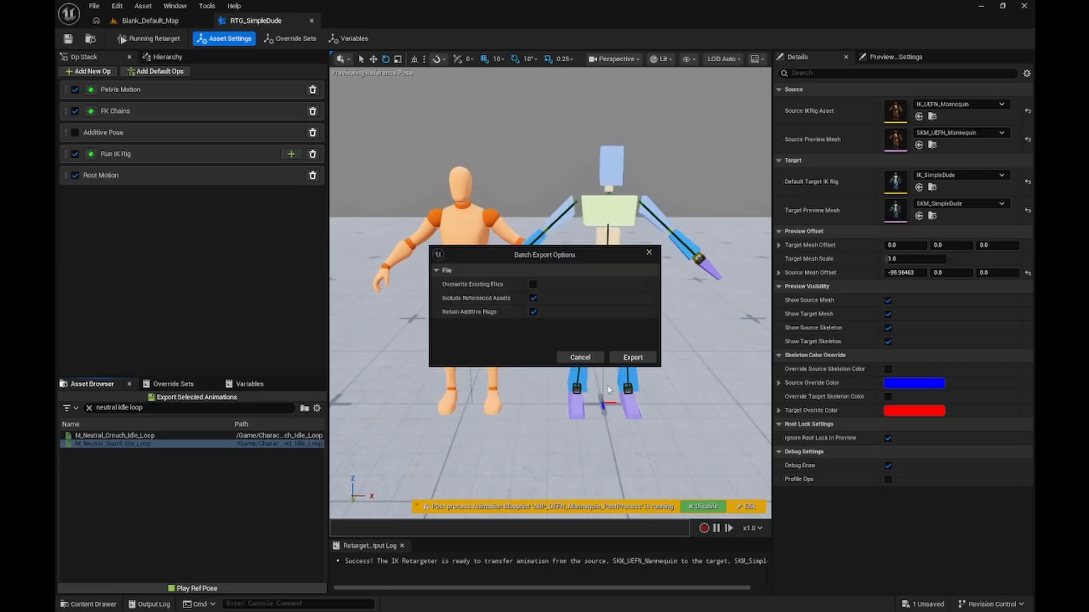
{"action": "left_click", "coordinate": [640, 356]}
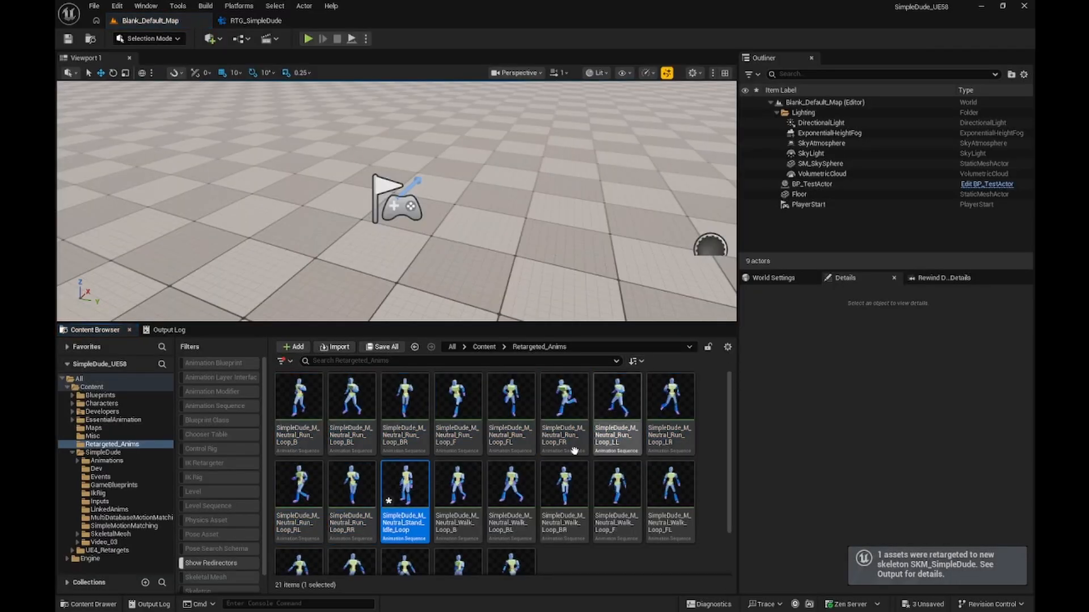
Save the retargeted SimpleDude_M_Neutral_Stand_Idle_Loop and create a folder named BlendSpaces under Content.
{"action": "right_click", "coordinate": [412, 517]}
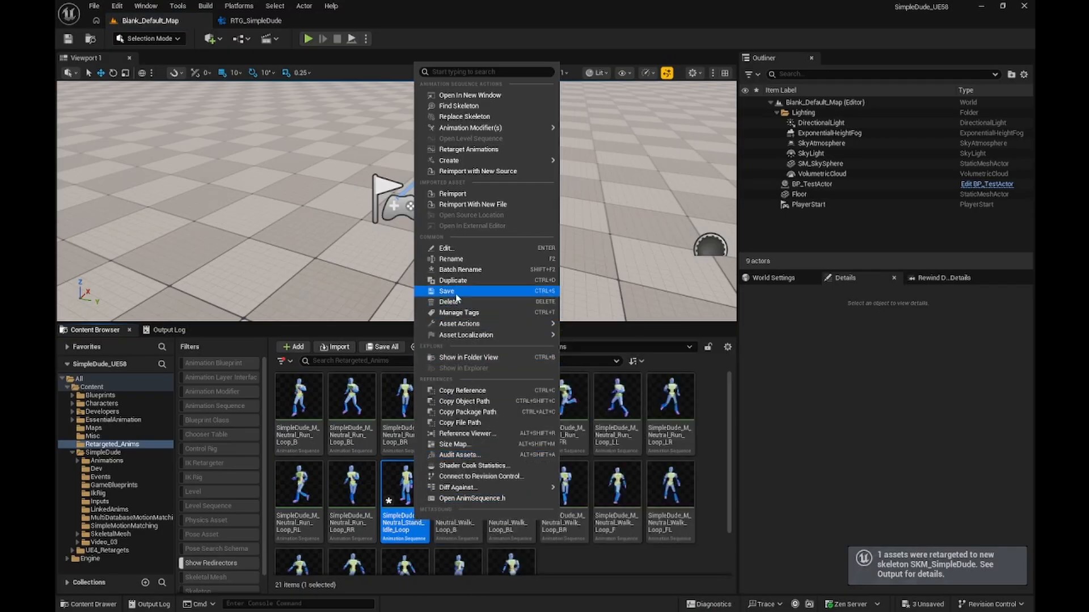
{"action": "left_click", "coordinate": [456, 298]}
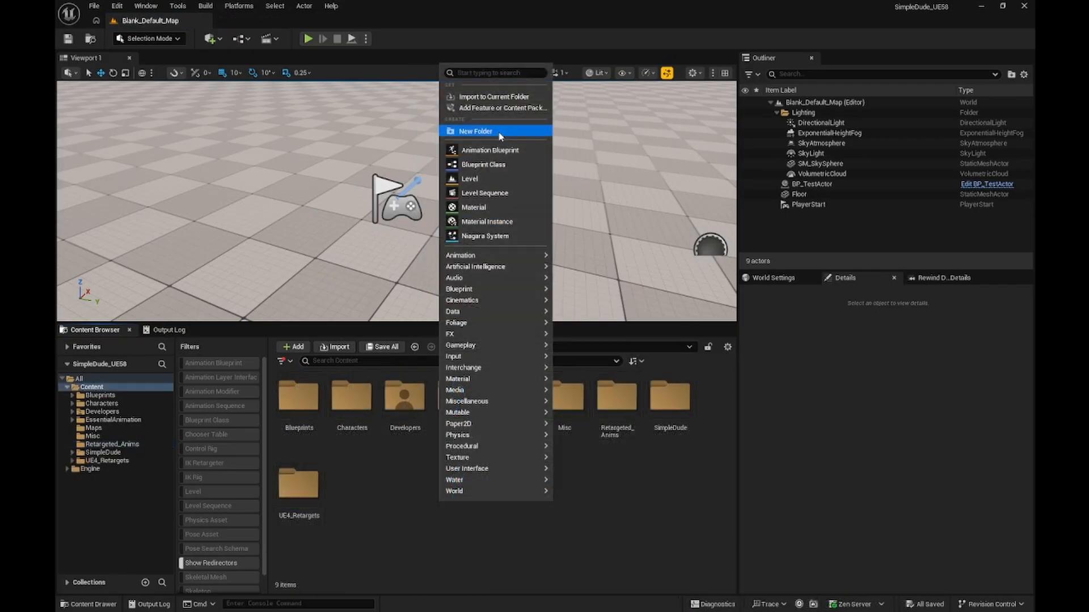
{"action": "left_click", "coordinate": [499, 132]}
{"action": "type", "text": "BlendSpaces"}
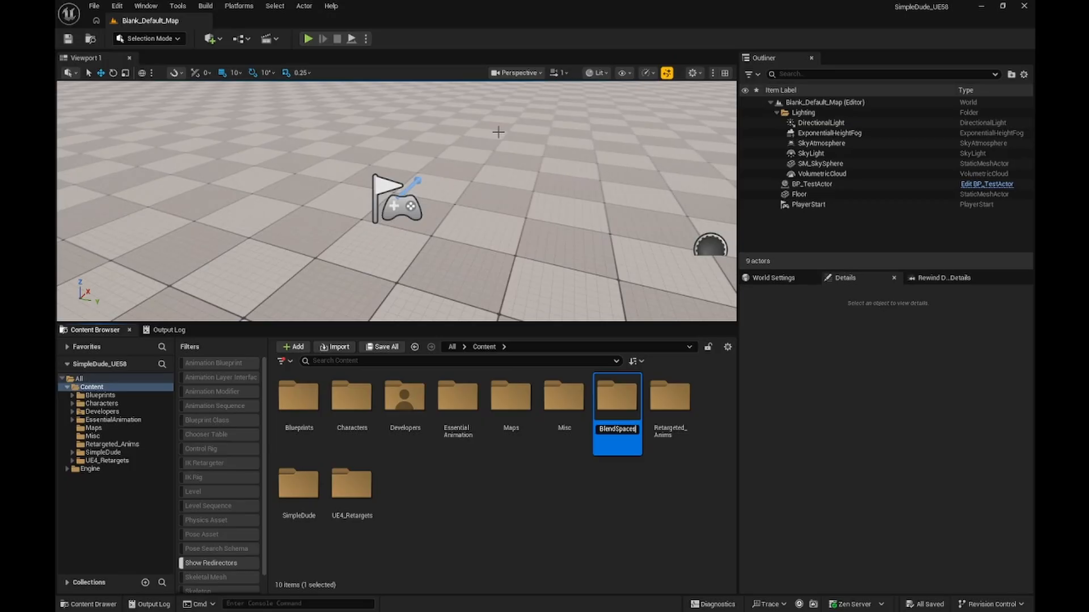
{"action": "key", "text": "Return"}
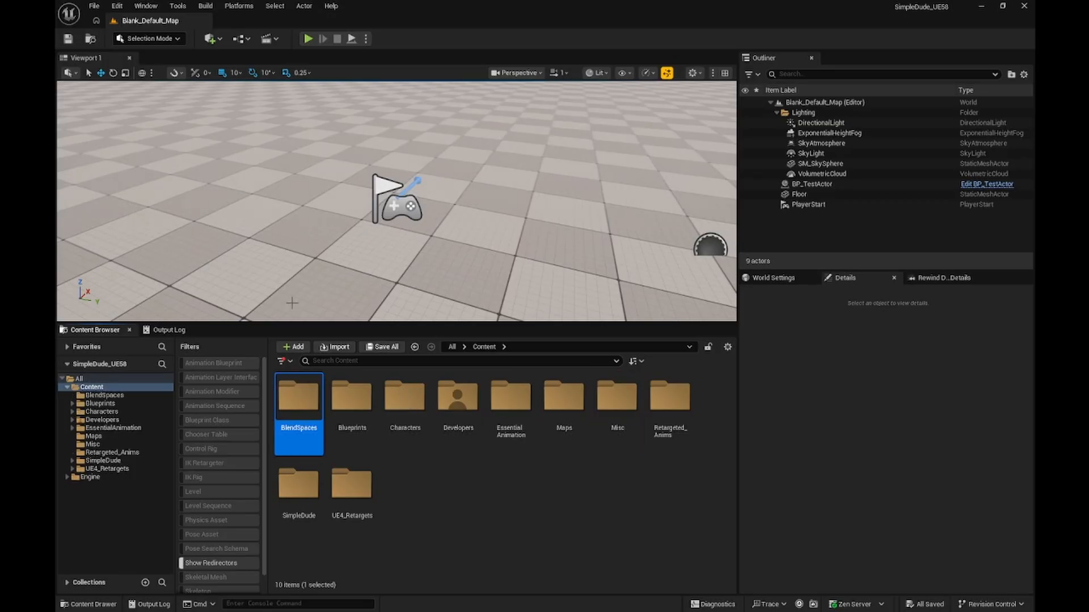
Create a Blend Space inside the BlendSpaces folder using the SK_SimpleDude skeleton.
{"action": "double_click", "coordinate": [311, 408]}
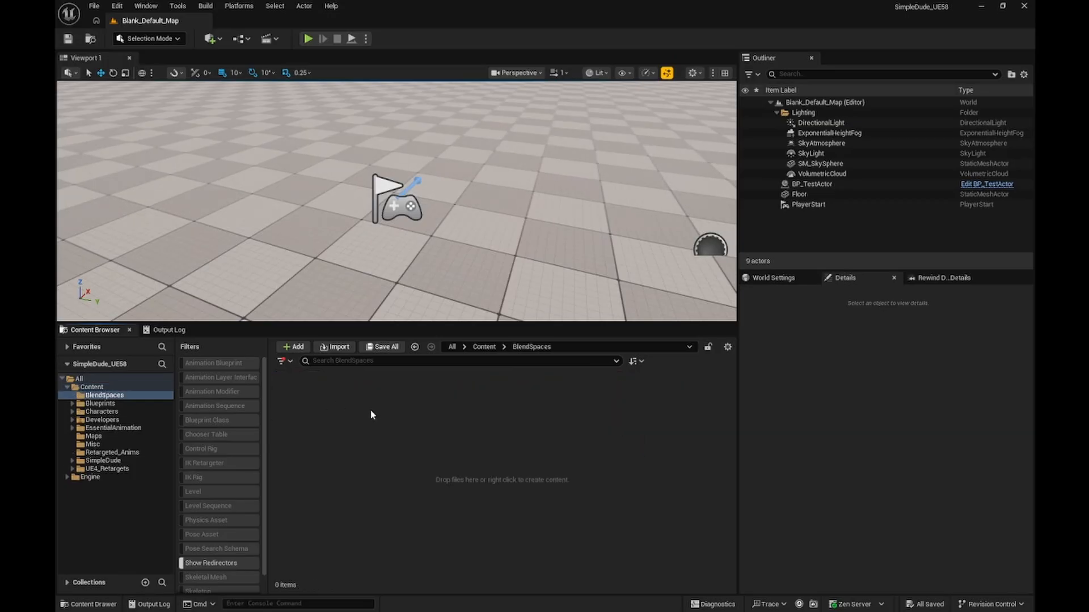
{"action": "right_click", "coordinate": [401, 423]}
{"action": "mouse_move", "coordinate": [402, 423]}
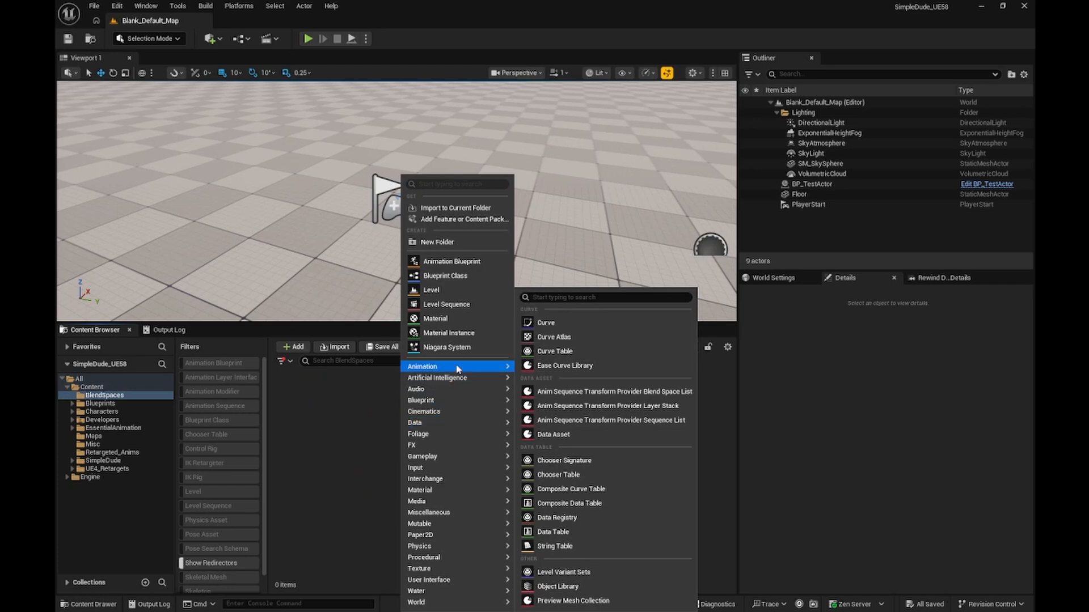
{"action": "mouse_move", "coordinate": [459, 370]}
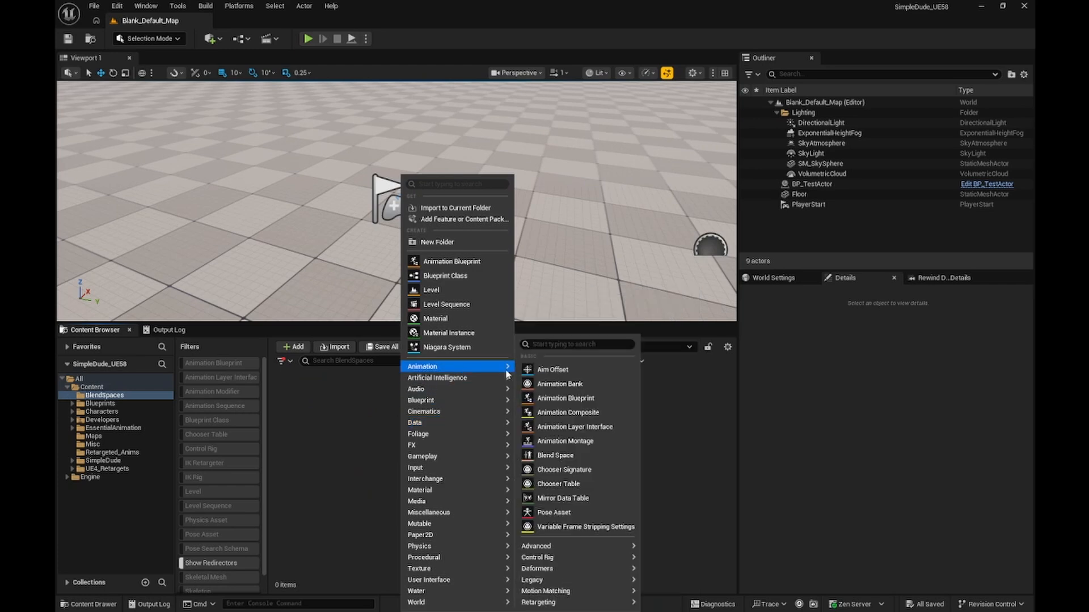
{"action": "left_click", "coordinate": [565, 456]}
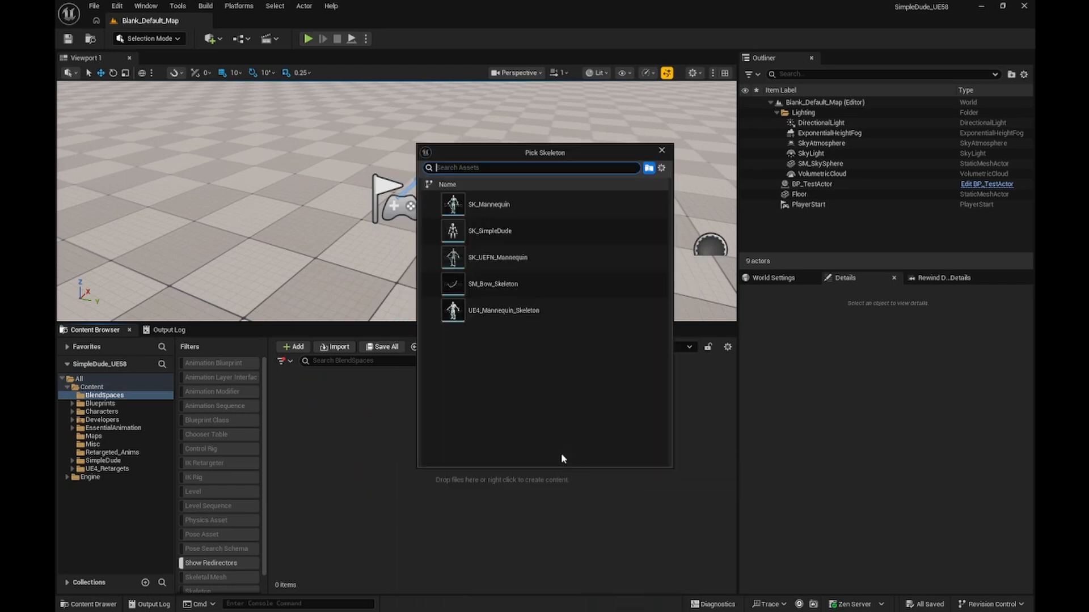
{"action": "left_click", "coordinate": [503, 237]}
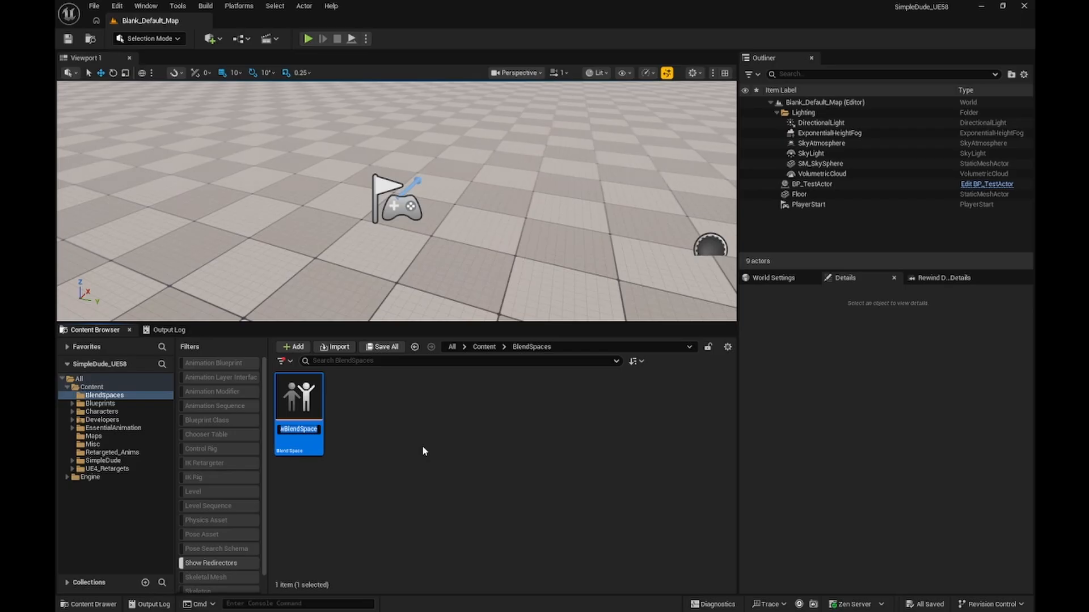
Name the new blend space BS_SimpleDude_Locomotion and save it.
{"action": "type", "text": "BS_S"}
{"action": "type", "text": "imple"}
{"action": "type", "text": "Dude_Loco"}
{"action": "type", "text": "motion"}
{"action": "key", "text": "Return"}
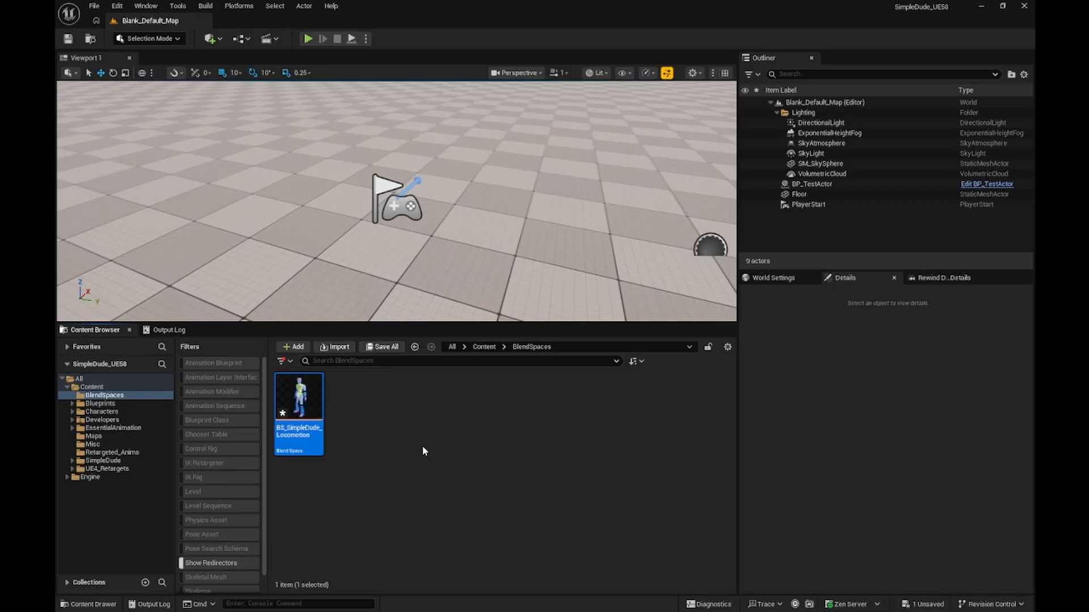
{"action": "right_click", "coordinate": [311, 404]}
{"action": "left_click", "coordinate": [370, 160]}
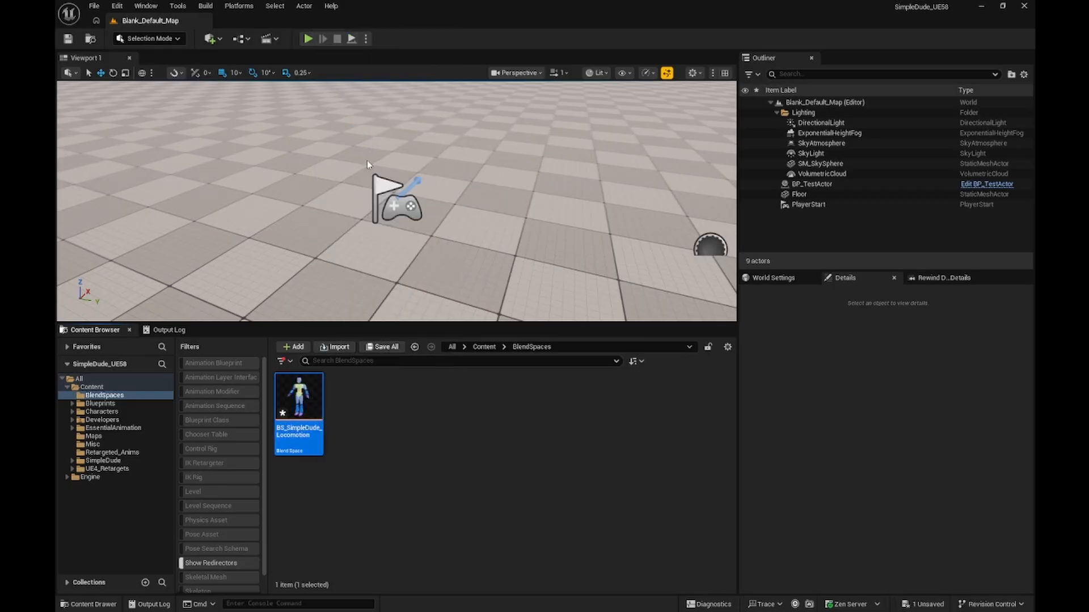
Open BS_SimpleDude_Locomotion and set its horizontal axis to Direction, range -180 to 180, with 8 grid divisions and Snap to Grid enabled.
{"action": "double_click", "coordinate": [305, 401]}
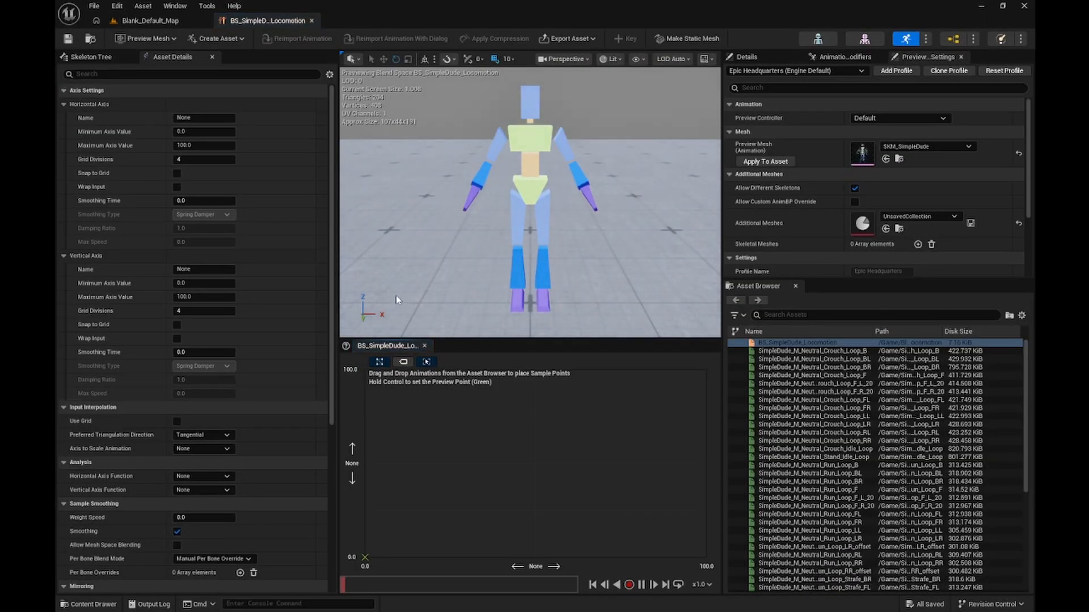
{"action": "left_click", "coordinate": [213, 119]}
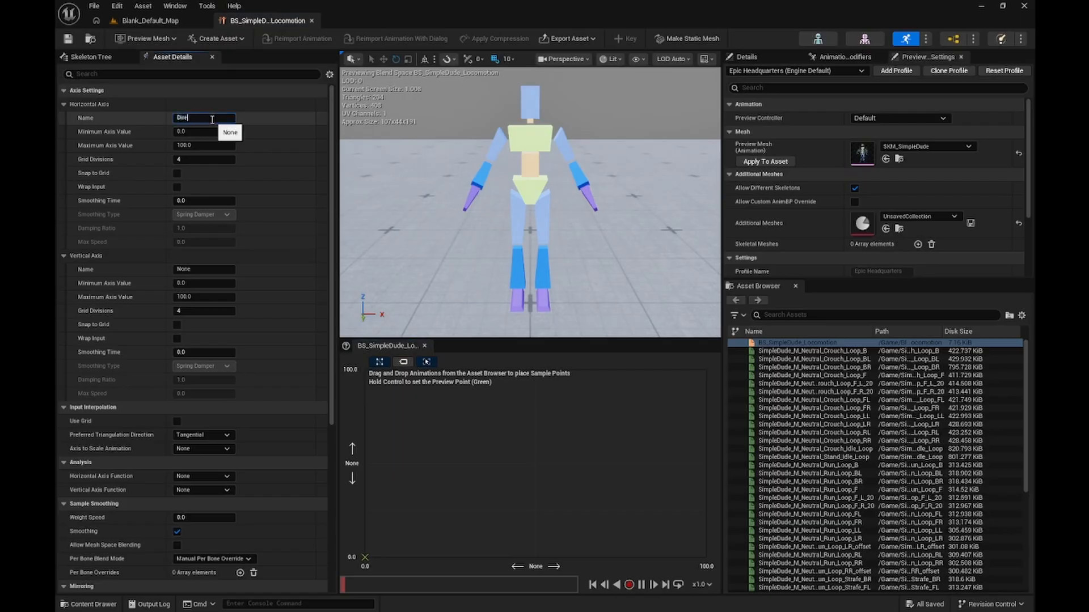
{"action": "key", "text": "Return"}
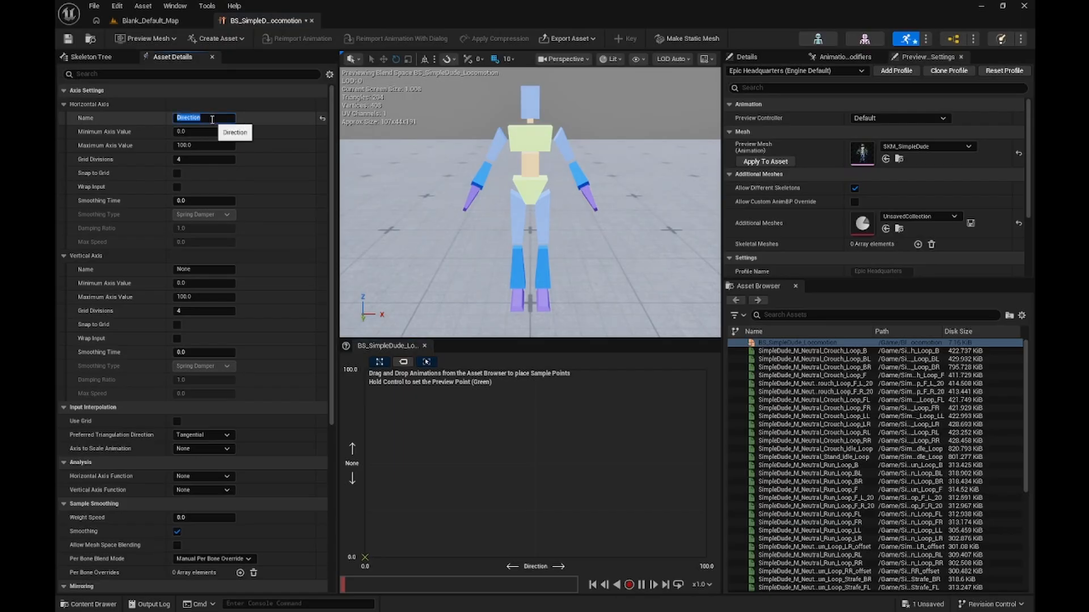
{"action": "left_click", "coordinate": [209, 131]}
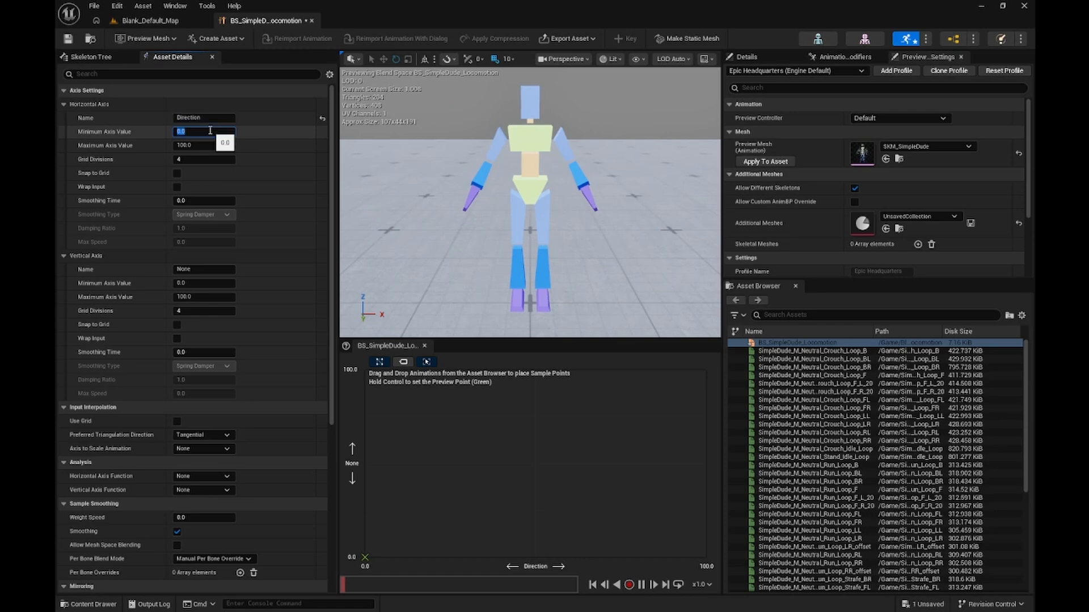
{"action": "type", "text": "-180"}
{"action": "left_click", "coordinate": [205, 146]}
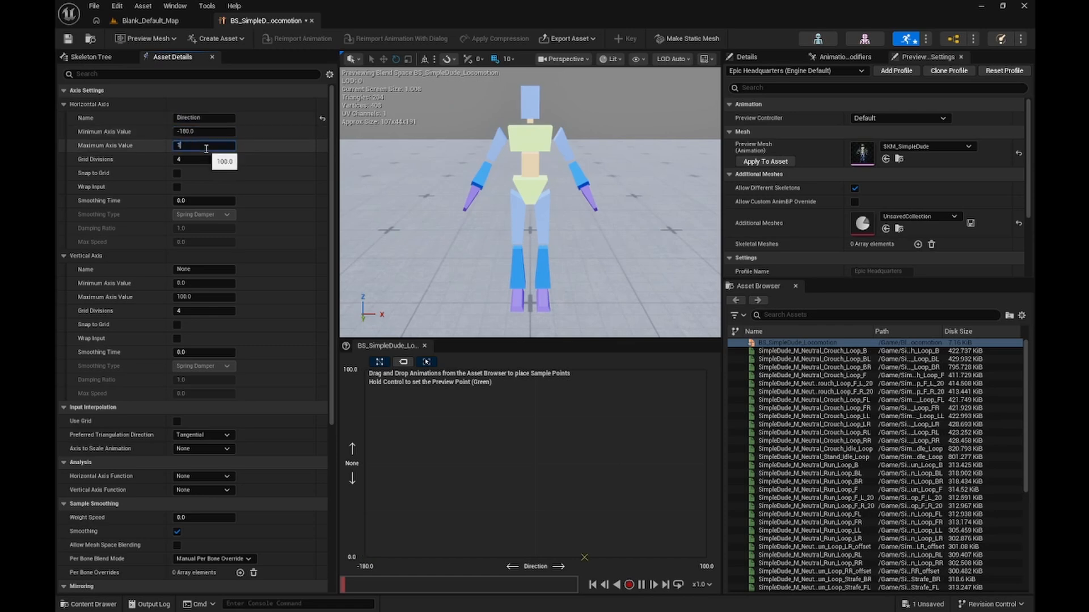
{"action": "left_click", "coordinate": [188, 160]}
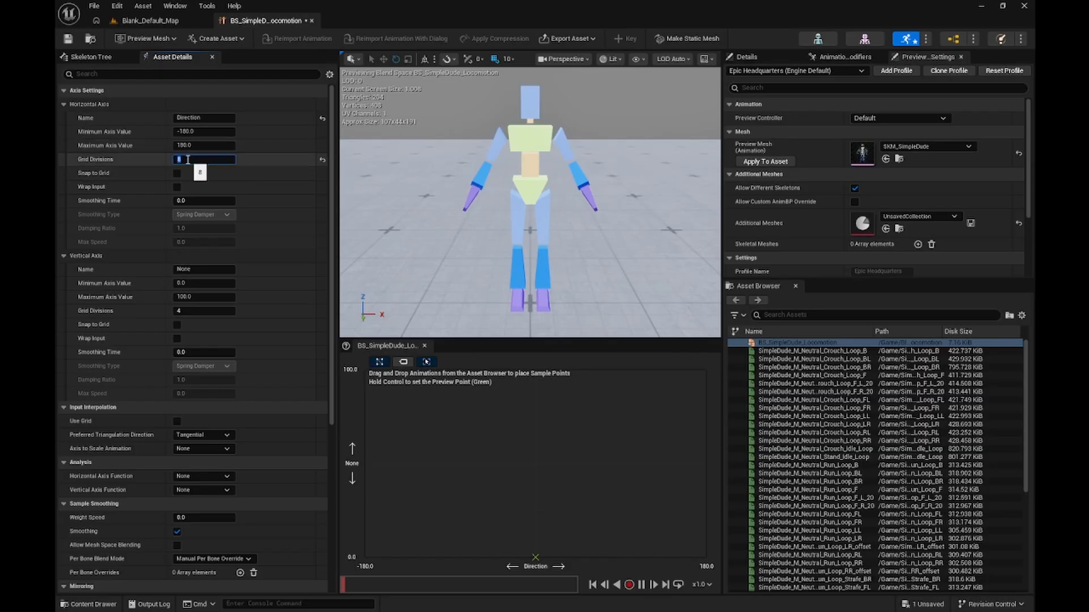
{"action": "left_click", "coordinate": [177, 173]}
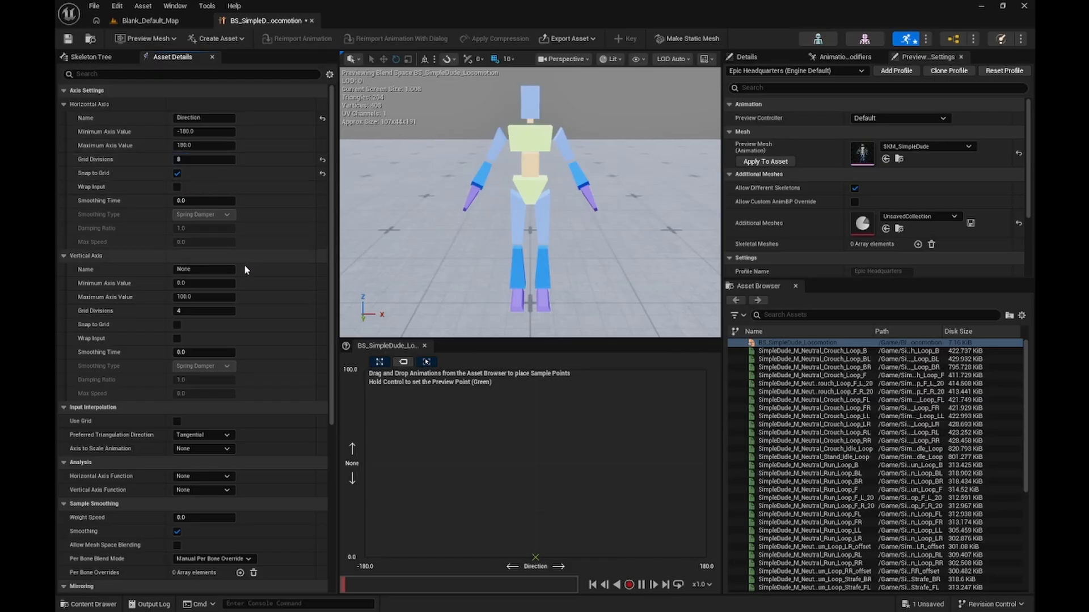
Set the vertical axis to Speed with maximum 600, 2 grid divisions and Snap to Grid, enable Use Grid and save the blend space.
{"action": "left_click", "coordinate": [213, 270]}
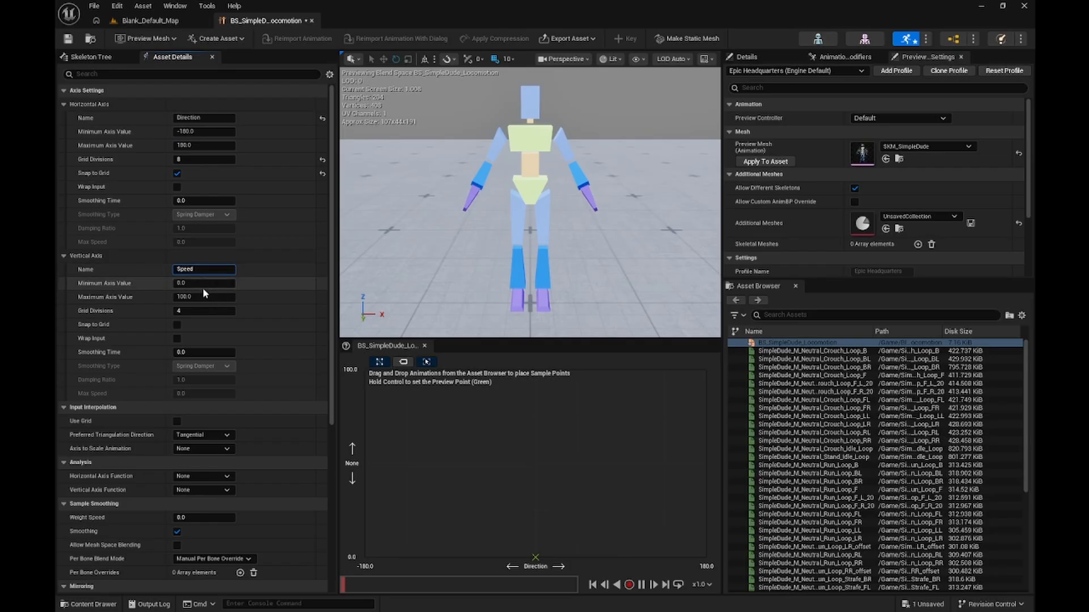
{"action": "left_click", "coordinate": [211, 297]}
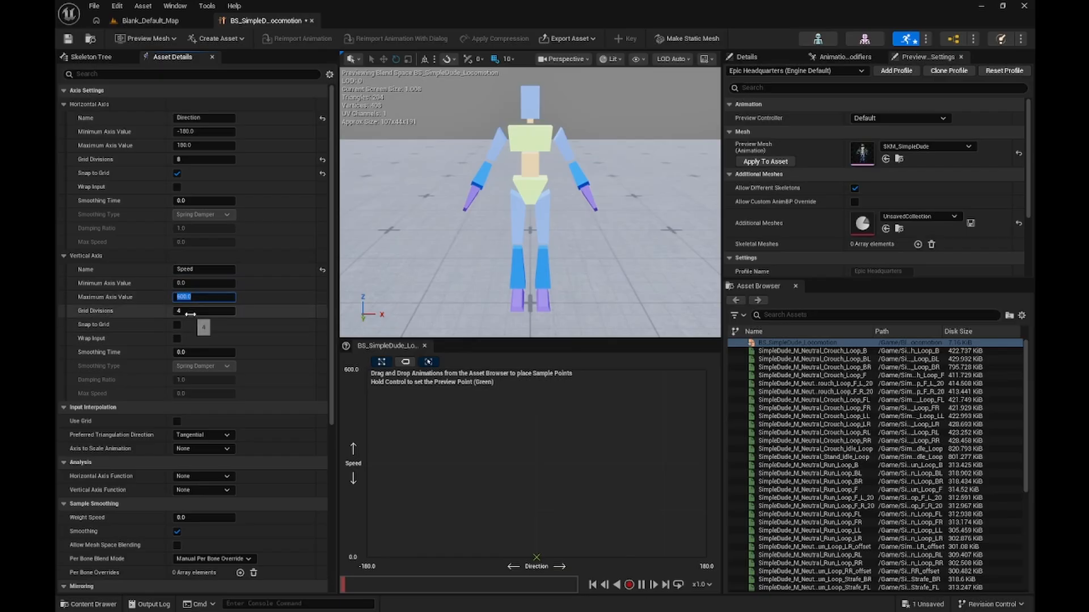
{"action": "left_click", "coordinate": [191, 312]}
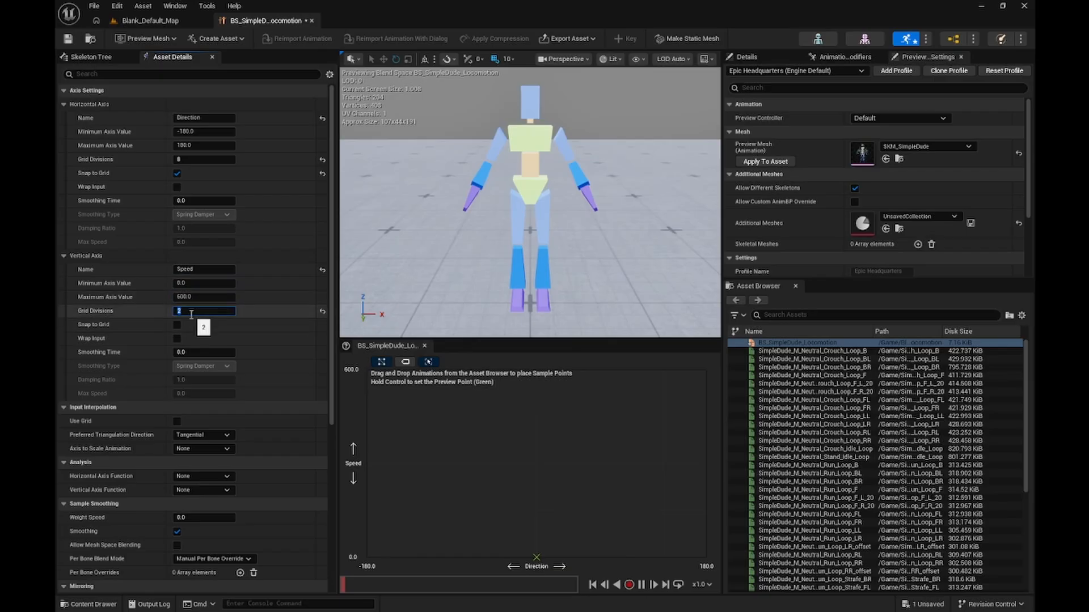
{"action": "type", "text": "2"}
{"action": "left_click", "coordinate": [177, 325]}
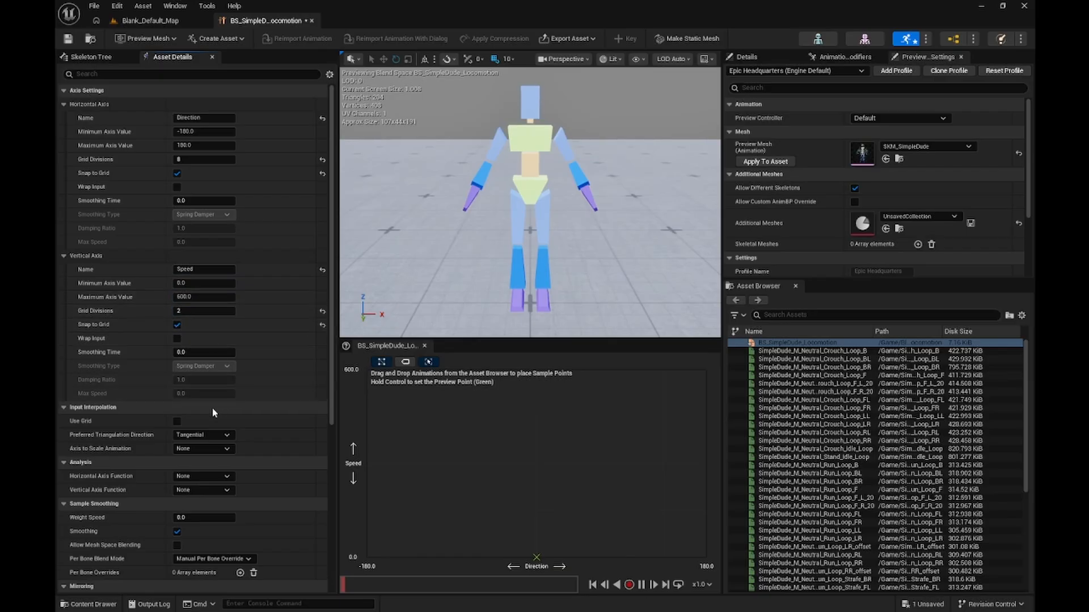
{"action": "left_click", "coordinate": [178, 421]}
{"action": "left_click", "coordinate": [67, 41]}
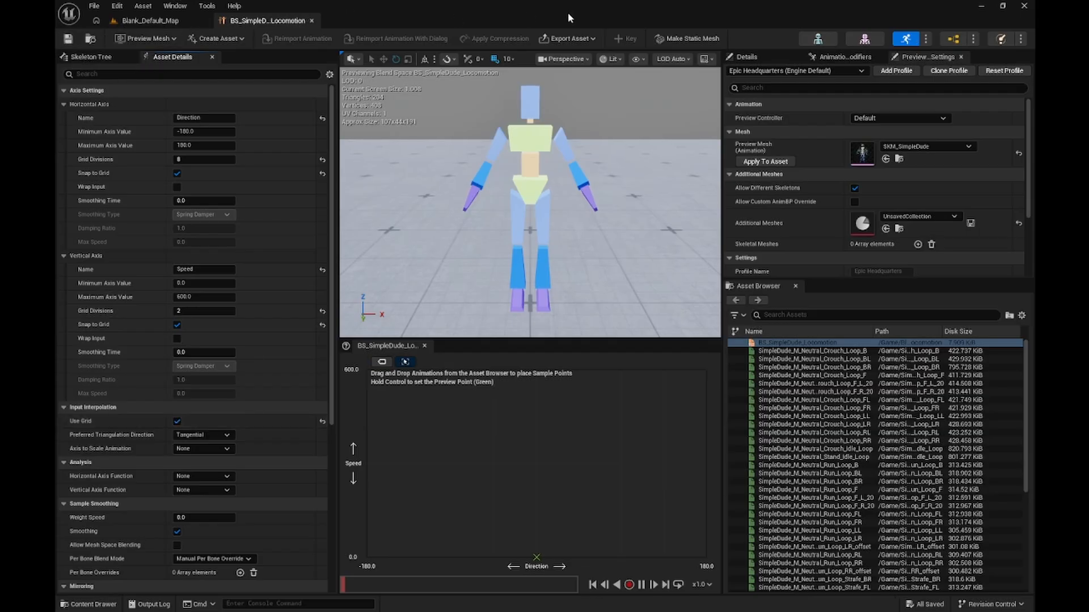
Filter the assets by "simpledude idle" and place SimpleDude_M_Neutral_Stand_Idle_Loop on the five Speed 0 grid points from Direction 0 to -180.
{"action": "left_click", "coordinate": [815, 316]}
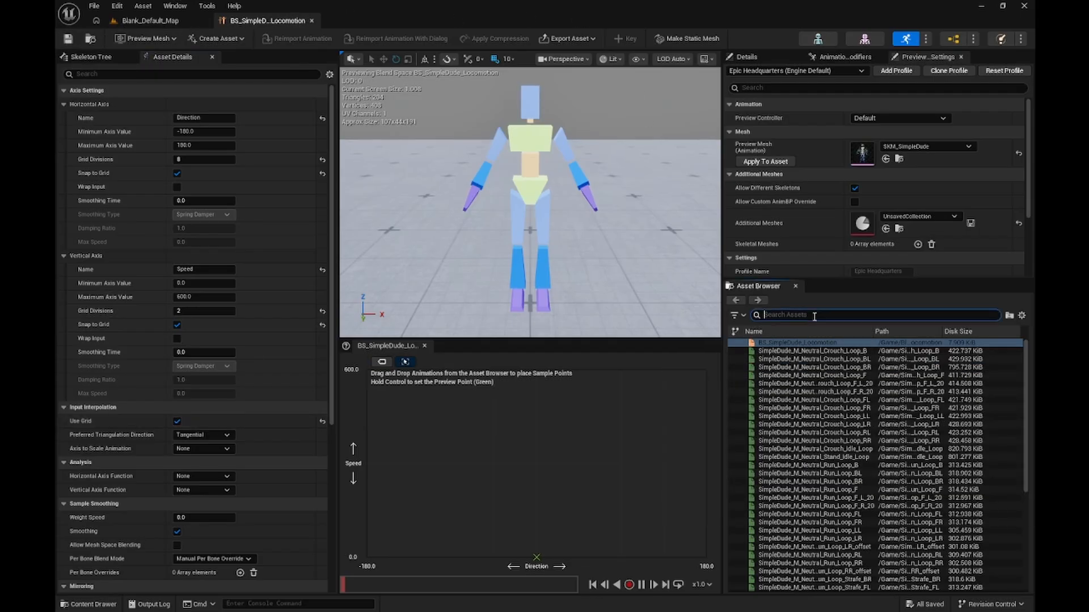
{"action": "type", "text": "simpl"}
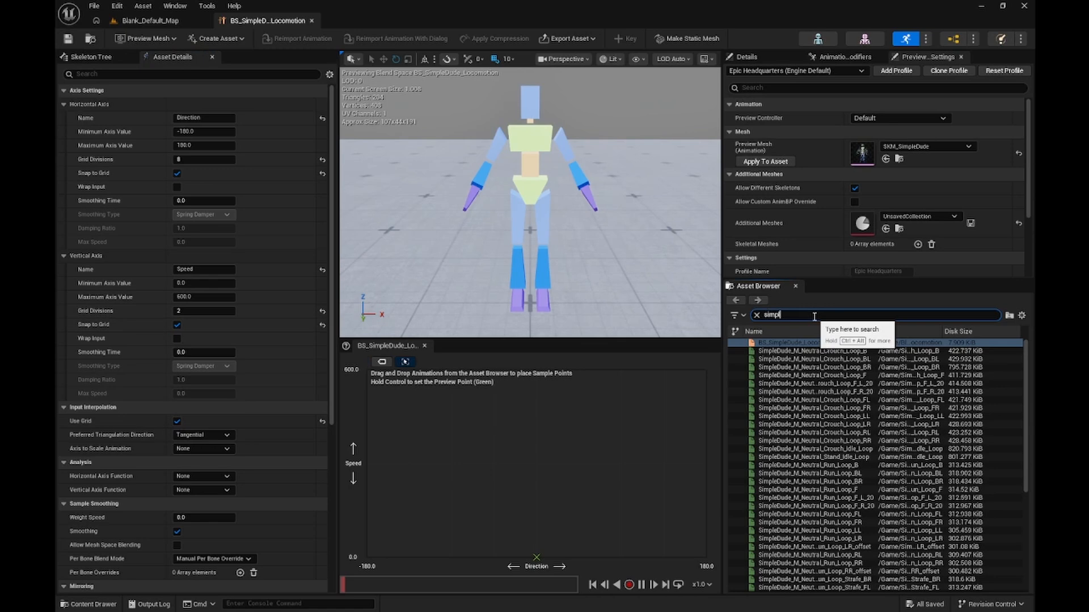
{"action": "type", "text": "edude"}
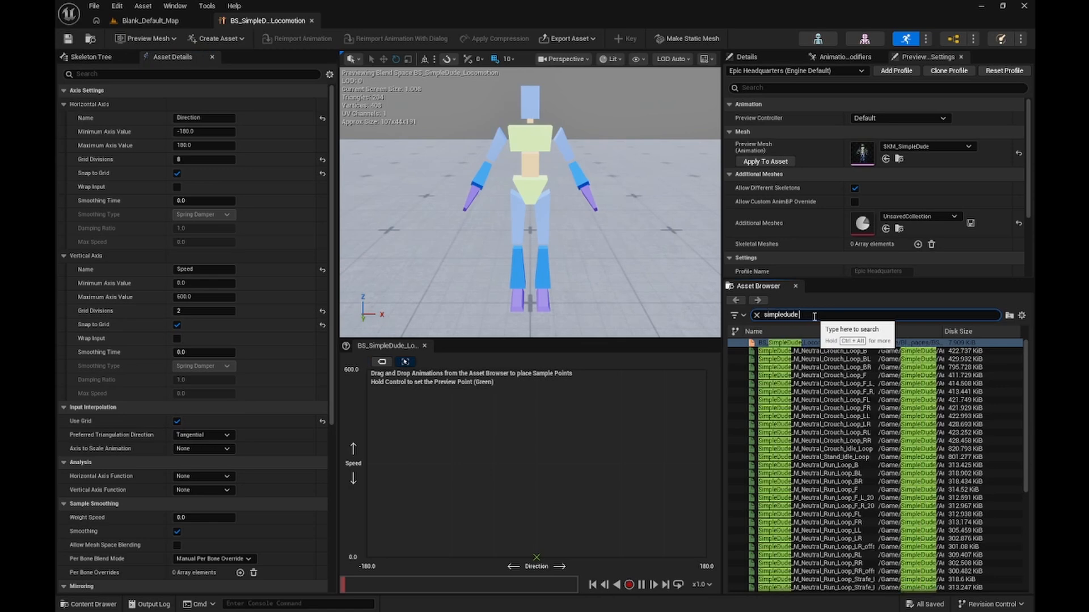
{"action": "type", "text": " idle"}
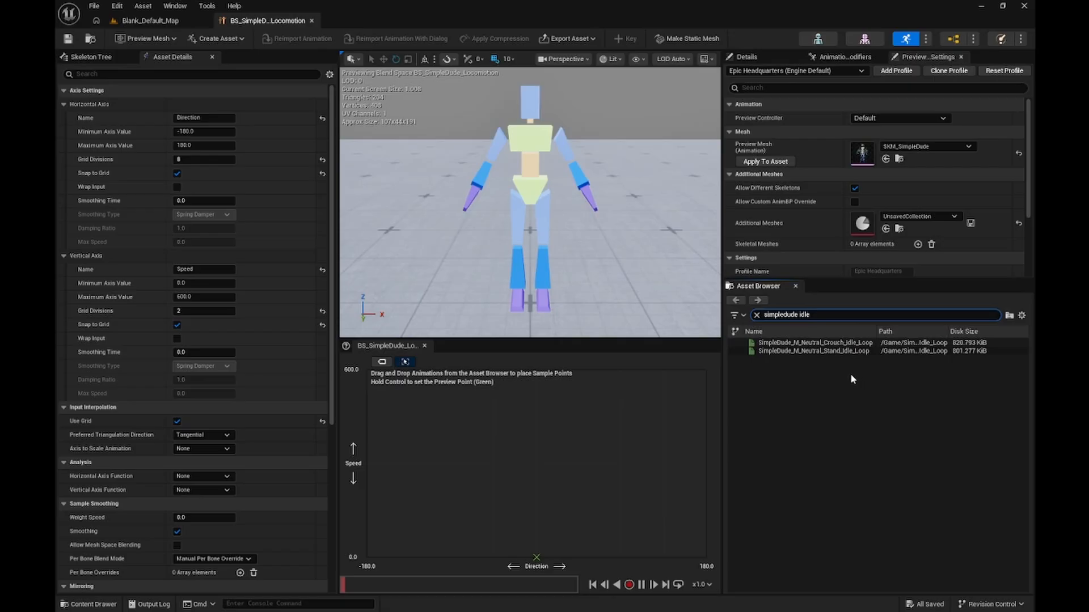
{"action": "left_click_drag", "start_coordinate": [839, 351], "coordinate": [559, 530]}
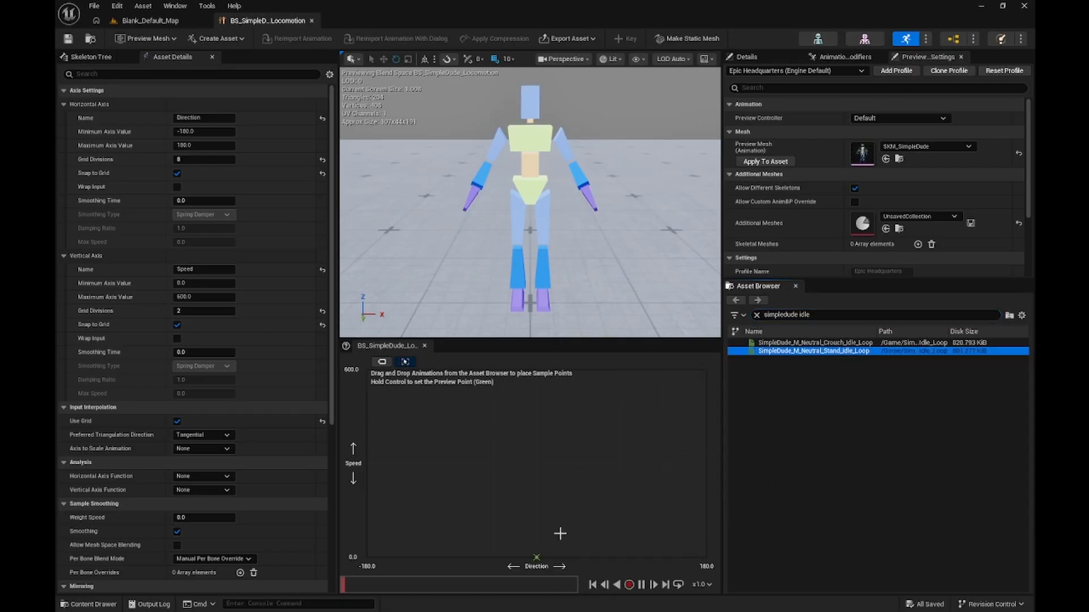
{"action": "left_click_drag", "start_coordinate": [831, 351], "coordinate": [493, 557]}
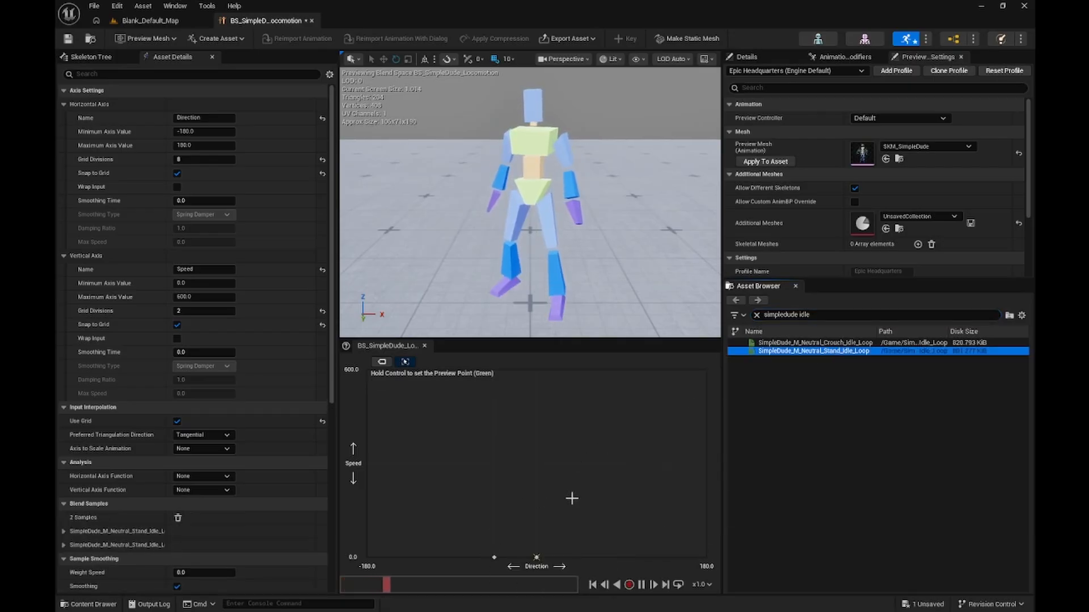
{"action": "left_click_drag", "start_coordinate": [830, 351], "coordinate": [451, 557]}
{"action": "left_click_drag", "start_coordinate": [802, 349], "coordinate": [410, 558]}
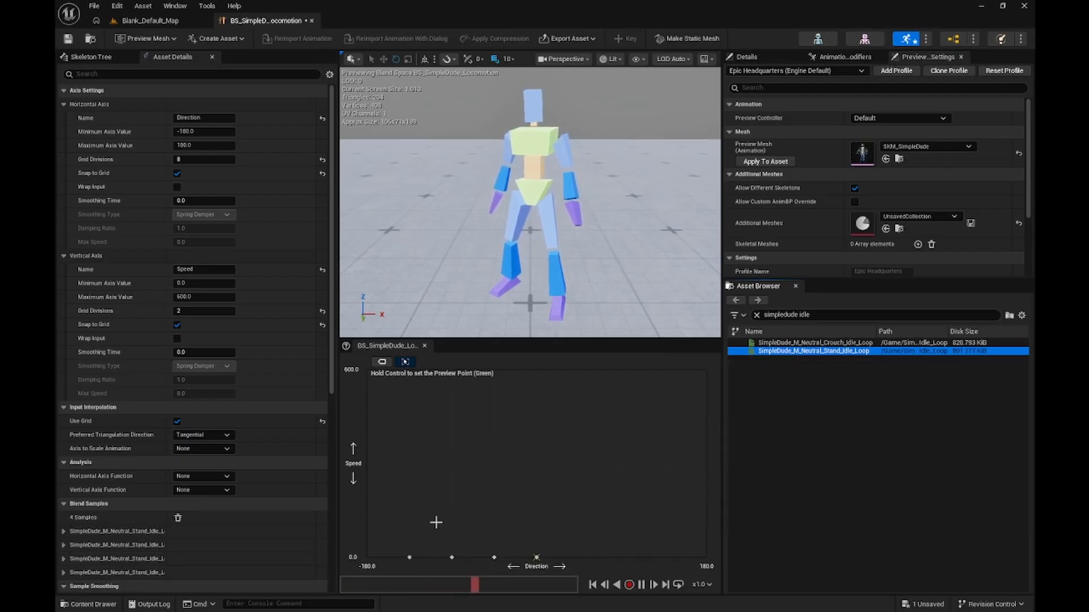
{"action": "left_click_drag", "start_coordinate": [802, 351], "coordinate": [366, 557]}
Place SimpleDude_M_Neutral_Stand_Idle_Loop on the remaining Speed 0 grid points up to Direction 180 and pause the preview playback.
{"action": "left_click_drag", "start_coordinate": [794, 351], "coordinate": [621, 558]}
{"action": "left_click_drag", "start_coordinate": [819, 356], "coordinate": [664, 558]}
{"action": "left_click_drag", "start_coordinate": [850, 360], "coordinate": [706, 558]}
{"action": "left_click", "coordinate": [642, 584]}
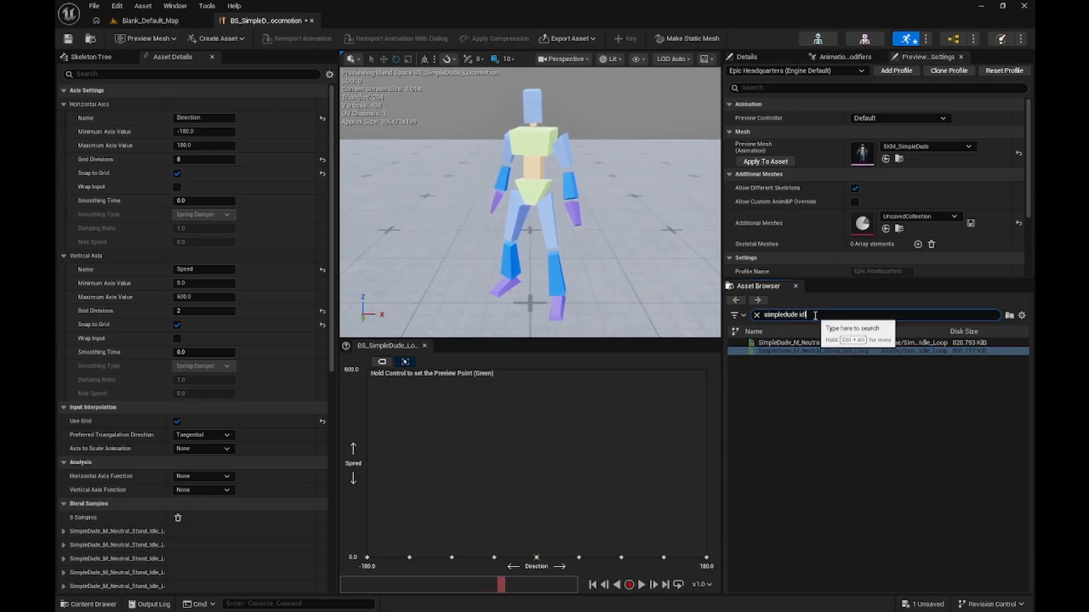
Filter the assets by "simpledude walk" and place SimpleDude_M_Neutral_Walk_Loop_F at Direction 0 on the middle Speed grid line.
{"action": "type", "text": "wakl"}
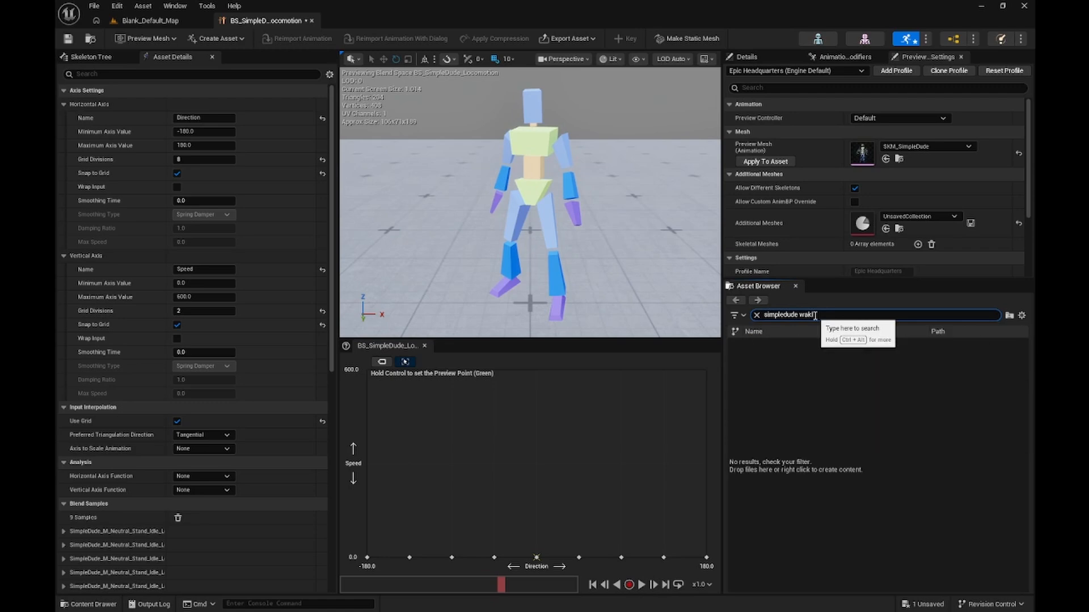
{"action": "key", "text": "BackSpace"}
{"action": "key", "text": "BackSpace"}
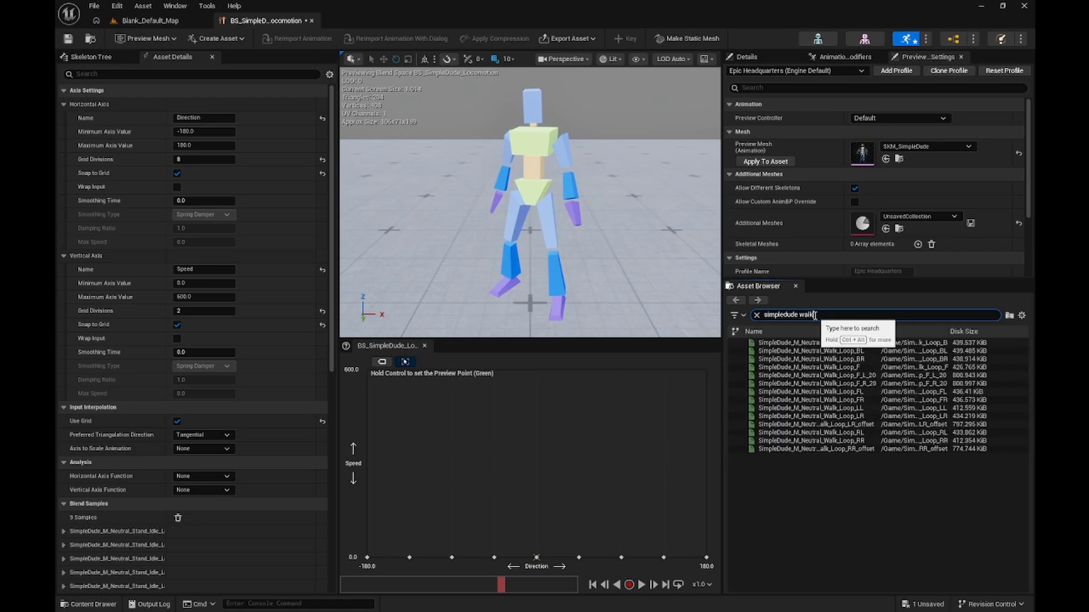
{"action": "type", "text": "lk"}
{"action": "mouse_move", "coordinate": [845, 368]}
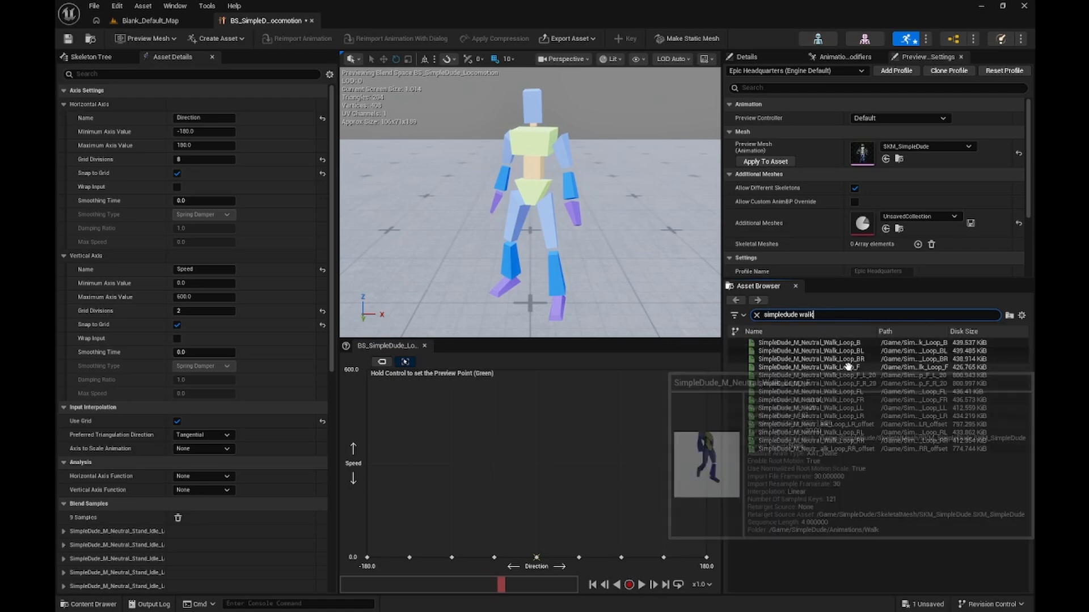
{"action": "left_click_drag", "start_coordinate": [845, 369], "coordinate": [537, 465]}
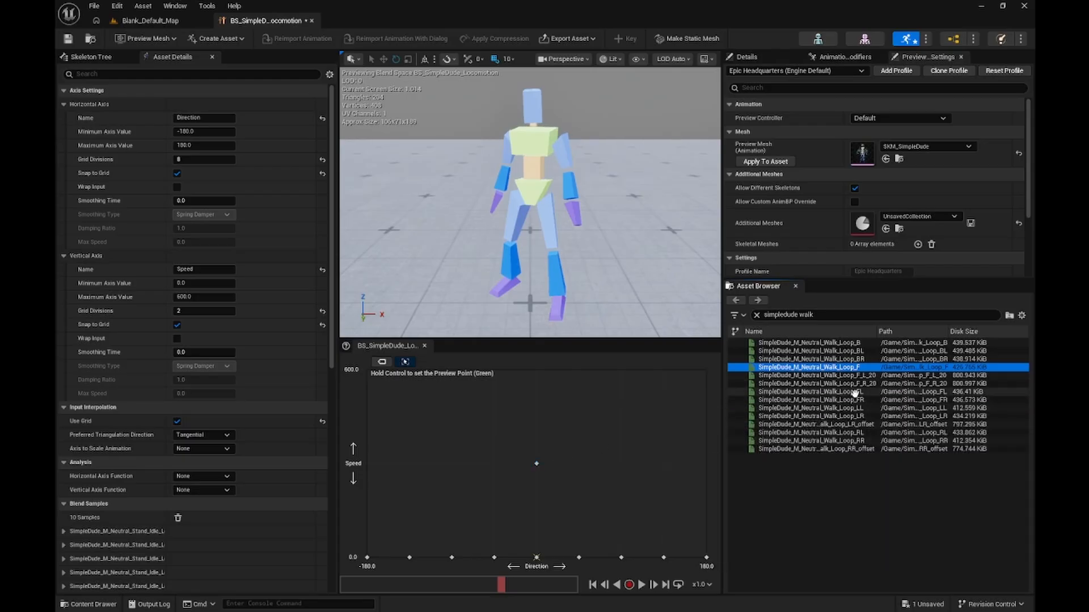
Place SimpleDude_M_Neutral_Walk_Loop FL, LL, BL and B at Directions -45, -90, -135 and -180 on the middle Speed grid line.
{"action": "left_click_drag", "start_coordinate": [896, 392], "coordinate": [494, 463]}
{"action": "mouse_move", "coordinate": [853, 407]}
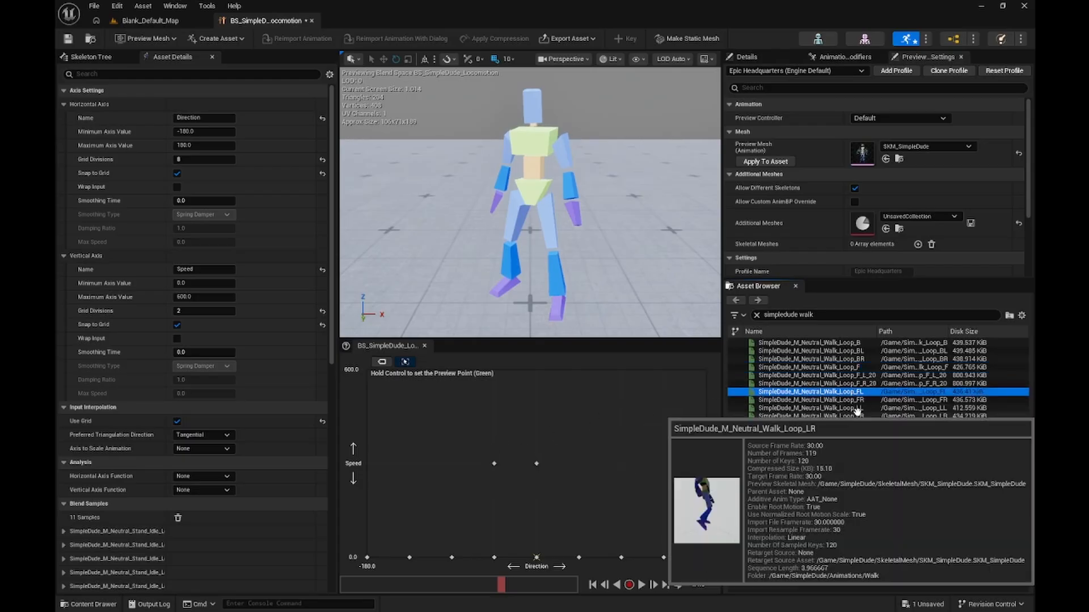
{"action": "left_click_drag", "start_coordinate": [853, 407], "coordinate": [450, 448]}
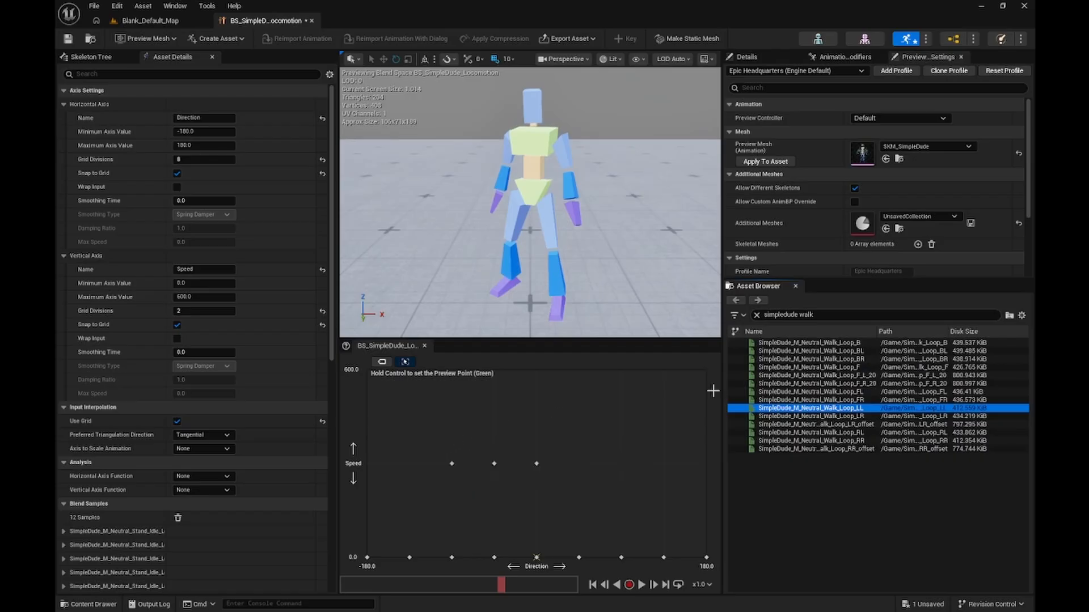
{"action": "mouse_move", "coordinate": [737, 386]}
{"action": "left_click_drag", "start_coordinate": [810, 351], "coordinate": [410, 464]}
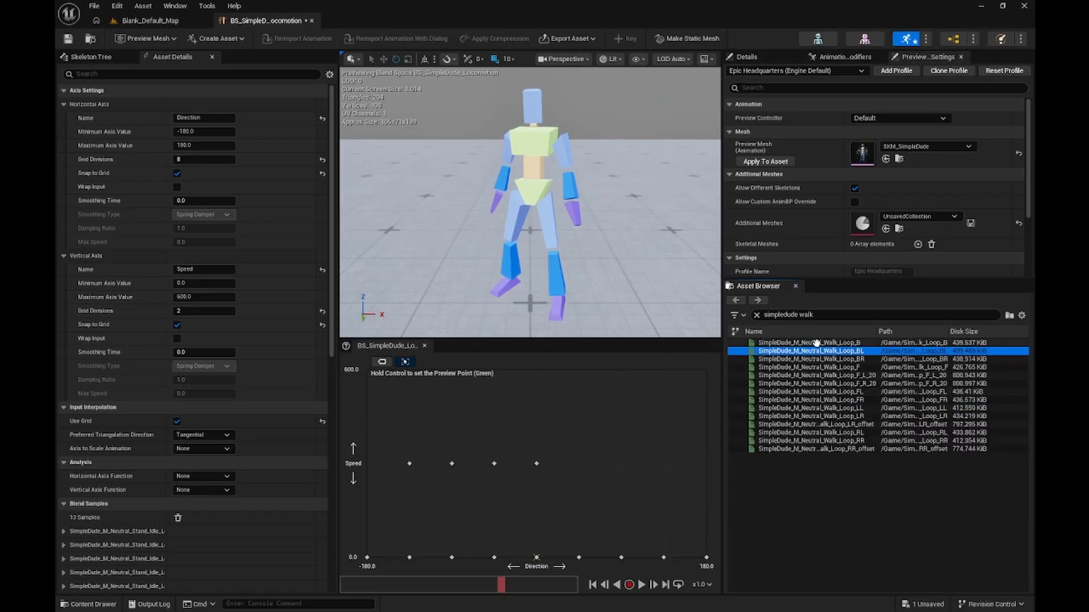
{"action": "left_click_drag", "start_coordinate": [816, 342], "coordinate": [359, 475]}
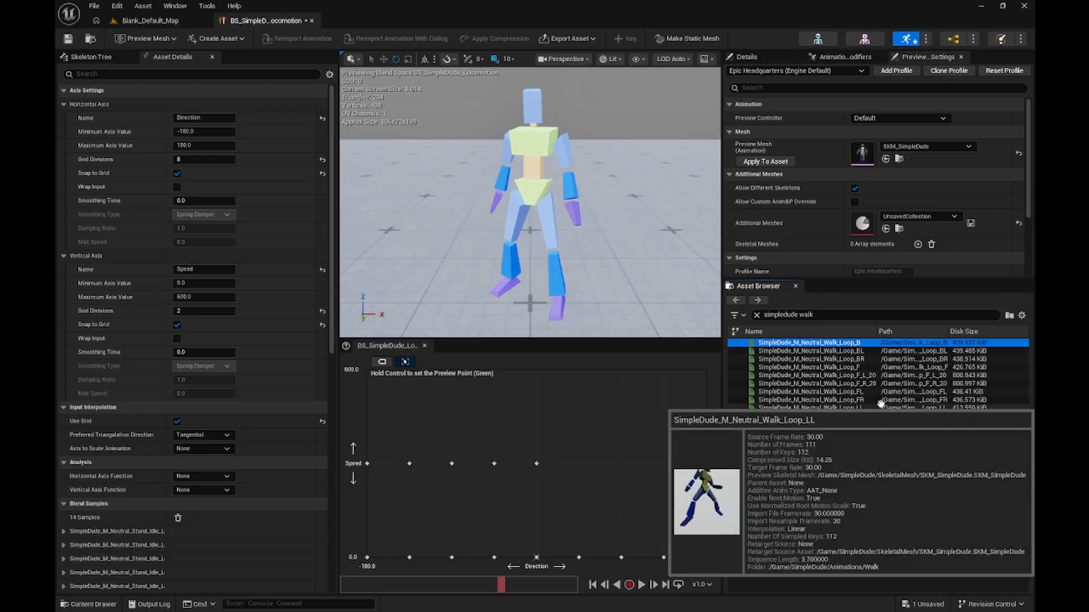
Place SimpleDude_M_Neutral_Walk_Loop FR, RR, BR and B at Directions 45, 90, 135 and 180 on the middle Speed grid line.
{"action": "left_click_drag", "start_coordinate": [859, 400], "coordinate": [579, 463]}
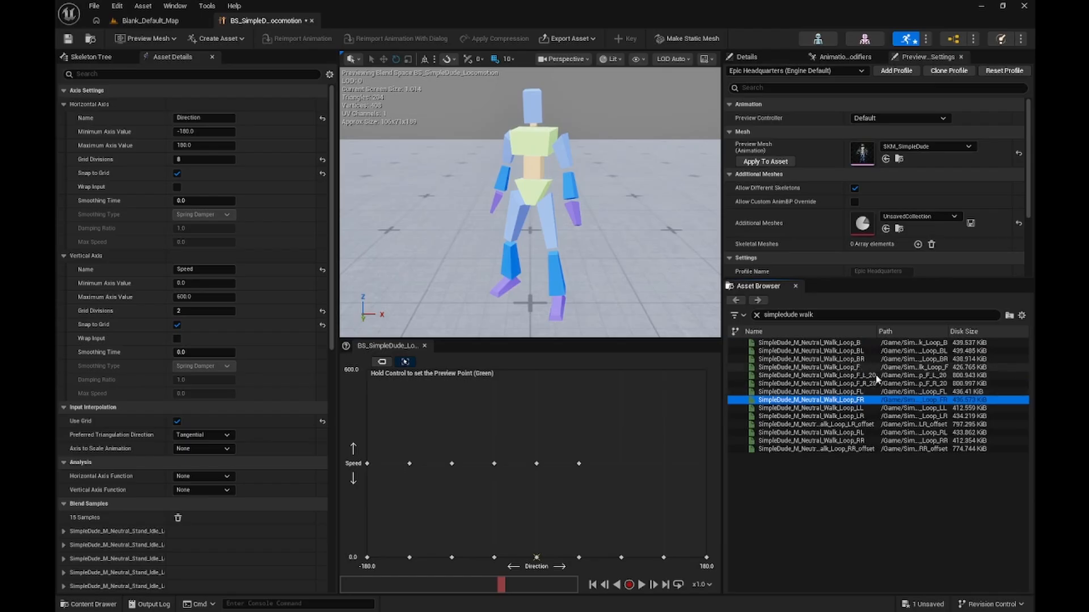
{"action": "mouse_move", "coordinate": [833, 441]}
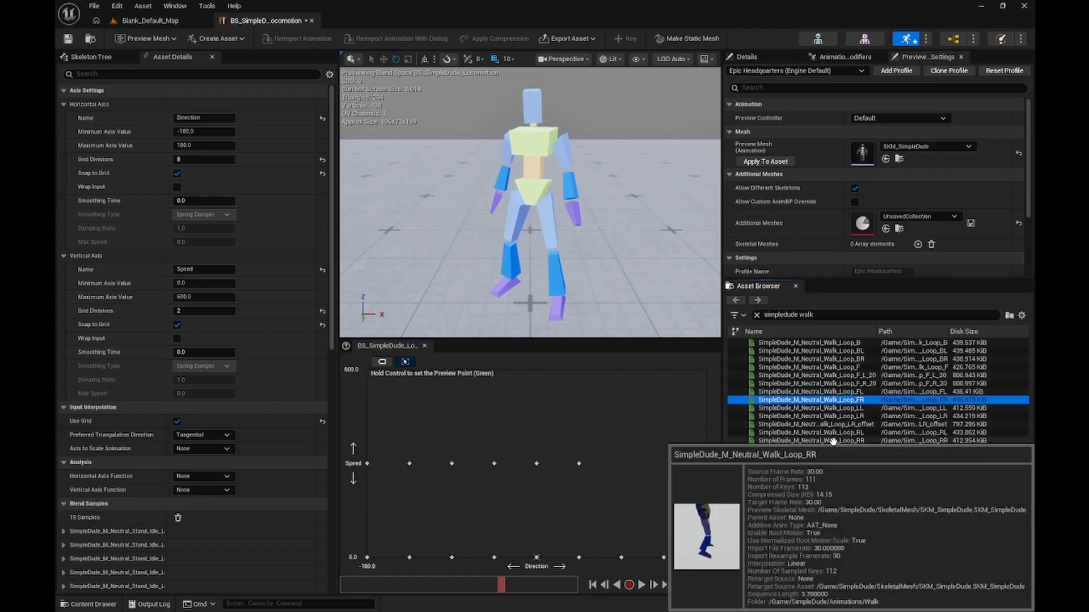
{"action": "left_click_drag", "start_coordinate": [833, 441], "coordinate": [622, 464]}
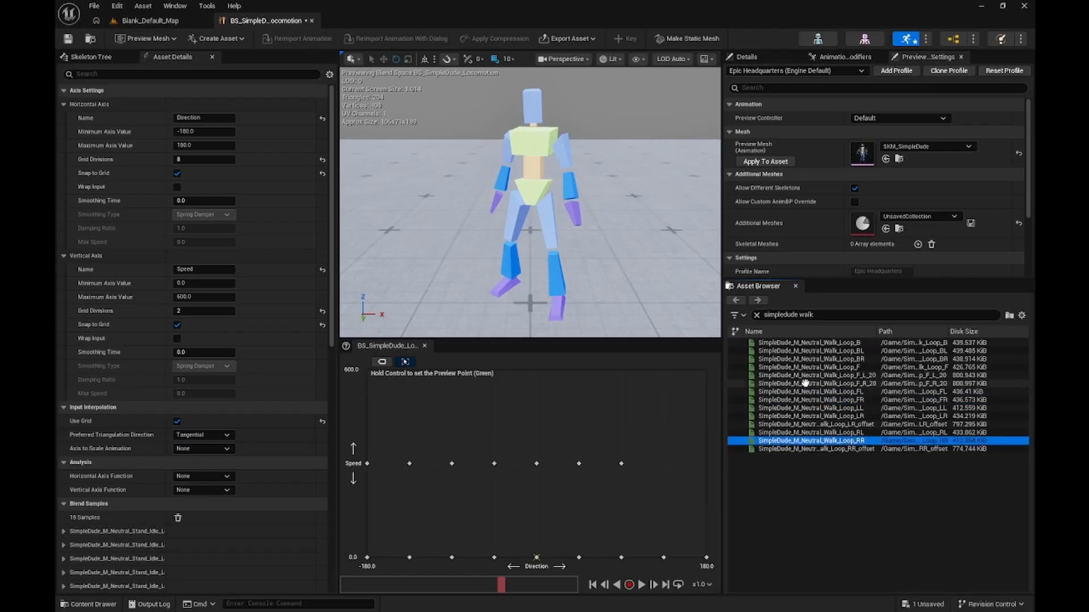
{"action": "left_click_drag", "start_coordinate": [856, 360], "coordinate": [660, 454]}
{"action": "left_click_drag", "start_coordinate": [794, 342], "coordinate": [705, 453]}
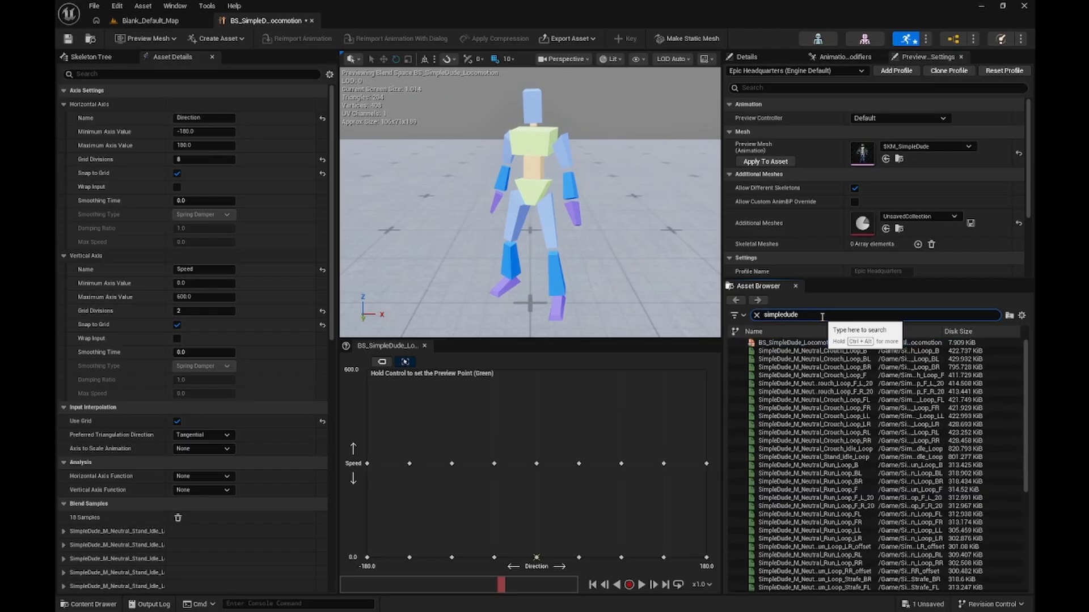
Filter by "simpledude run" and place SimpleDude_M_Neutral_Run_Loop F, FL, LL, BL and B from Direction 0 to -180 at Speed 600.
{"action": "type", "text": "n"}
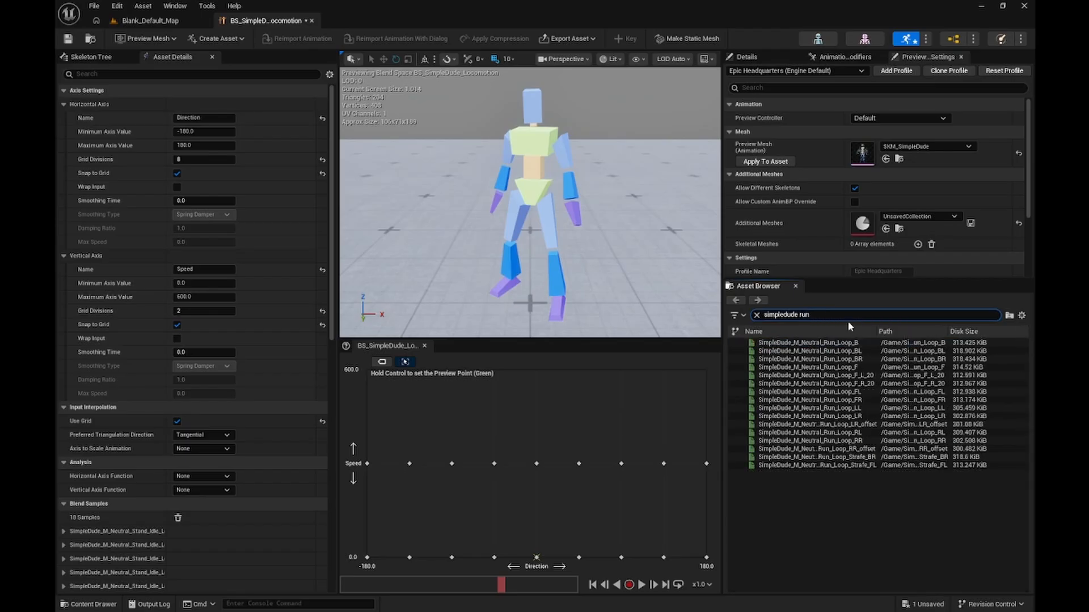
{"action": "left_click_drag", "start_coordinate": [839, 367], "coordinate": [544, 368]}
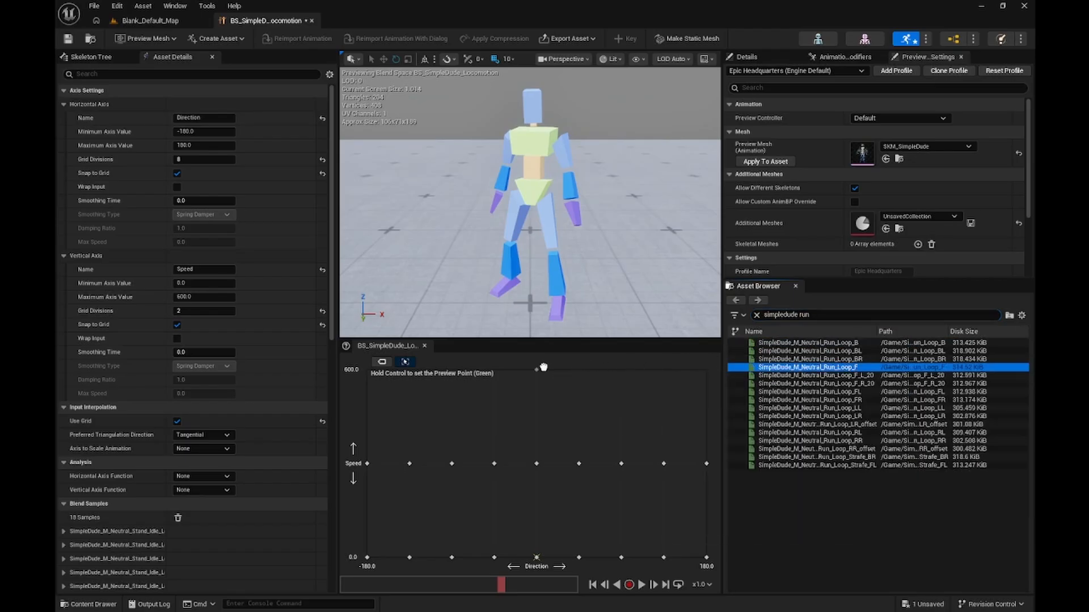
{"action": "left_click_drag", "start_coordinate": [822, 391], "coordinate": [495, 369]}
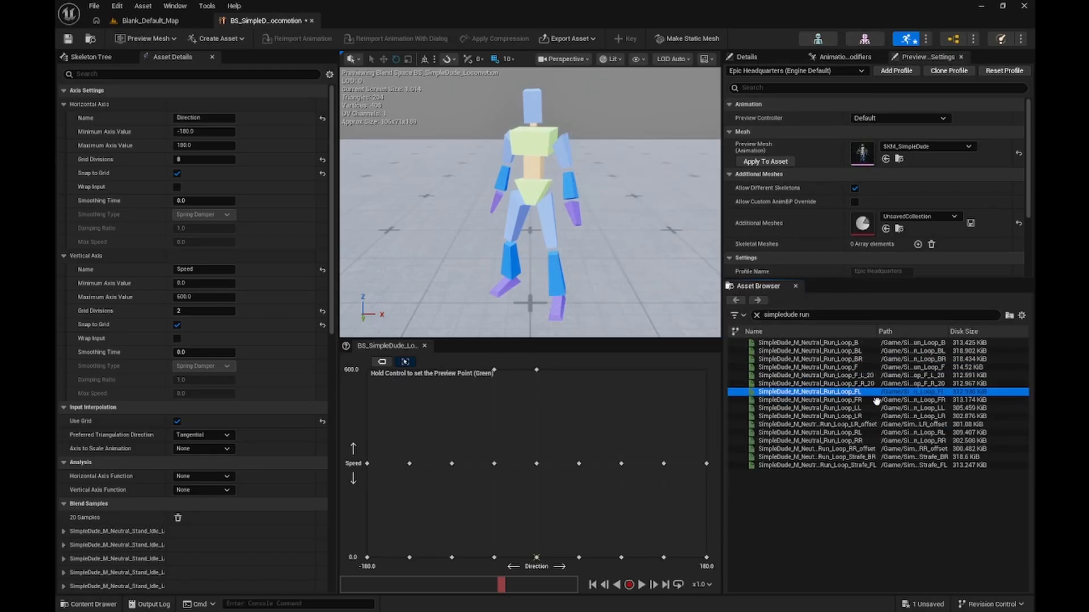
{"action": "left_click_drag", "start_coordinate": [811, 408], "coordinate": [452, 370]}
{"action": "left_click_drag", "start_coordinate": [811, 351], "coordinate": [411, 369]}
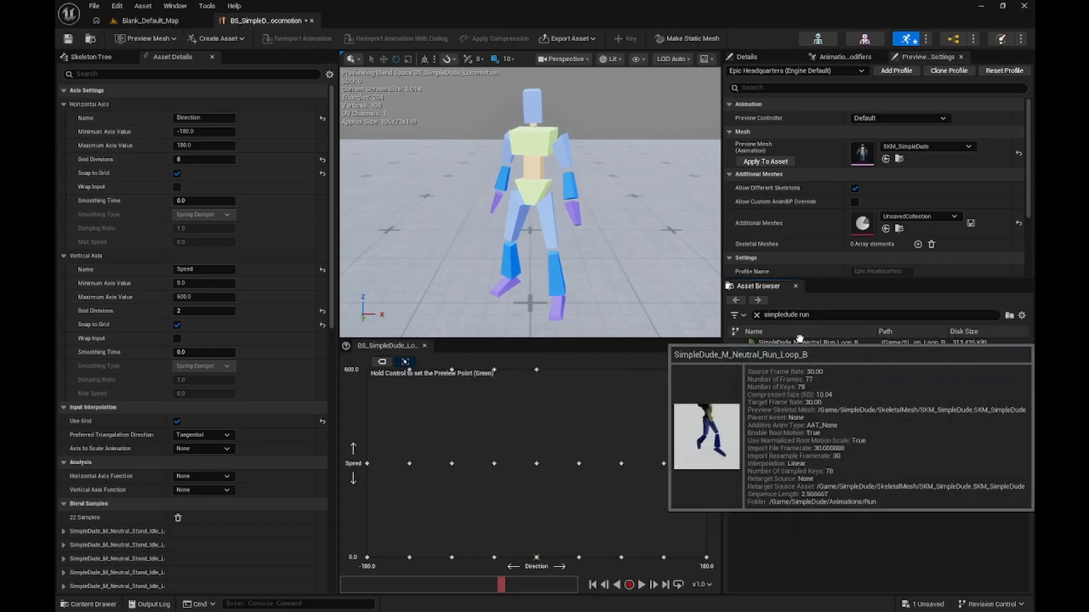
{"action": "left_click_drag", "start_coordinate": [811, 342], "coordinate": [366, 370]}
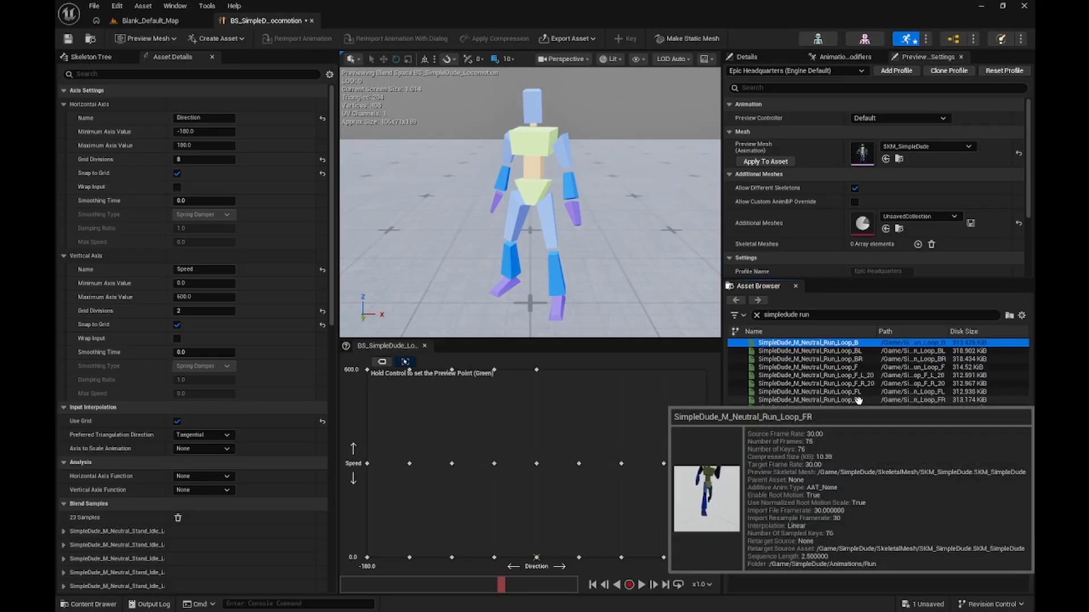
Place SimpleDude_M_Neutral_Run_Loop FR, RR, BR and B from Direction 45 to 180 at Speed 600, and preview the blend with playback running.
{"action": "left_click_drag", "start_coordinate": [851, 400], "coordinate": [589, 369]}
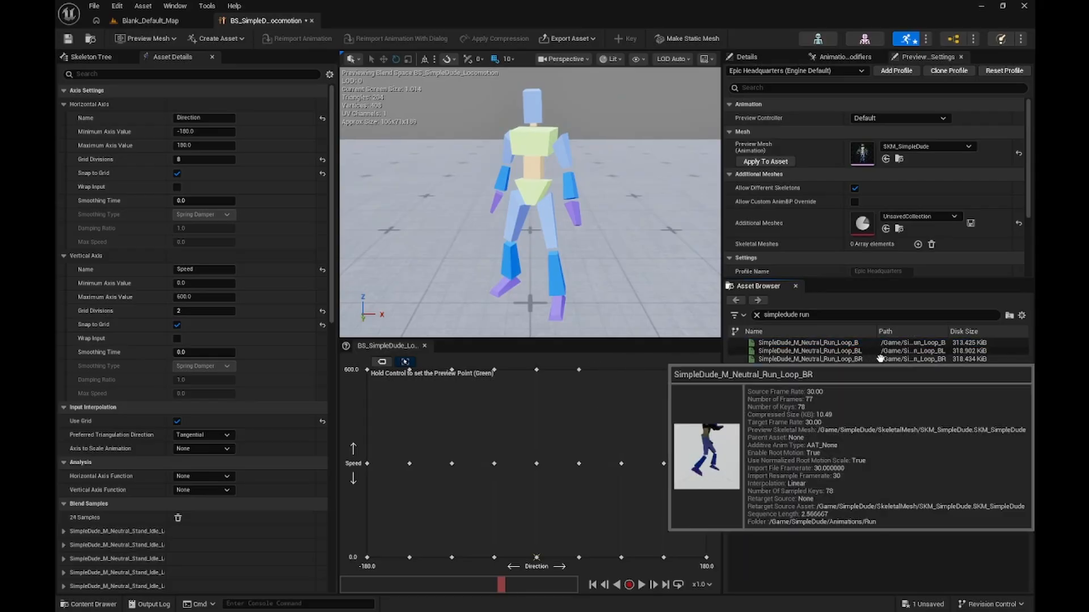
{"action": "left_click_drag", "start_coordinate": [845, 441], "coordinate": [622, 370]}
{"action": "mouse_move", "coordinate": [871, 359]}
{"action": "left_click_drag", "start_coordinate": [870, 359], "coordinate": [701, 361]}
{"action": "left_click_drag", "start_coordinate": [837, 344], "coordinate": [706, 369]}
{"action": "left_click", "coordinate": [641, 586]}
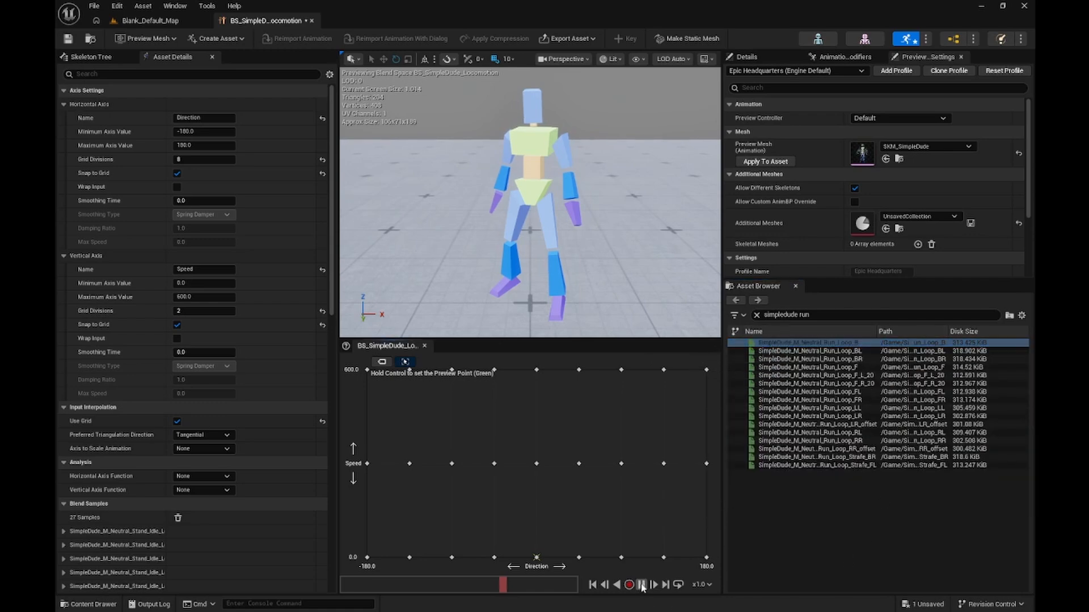
{"action": "mouse_move", "coordinate": [541, 544]}
{"action": "left_mouse_down", "text": "ctrl"}
{"action": "mouse_move", "coordinate": [536, 371]}
{"action": "mouse_move", "coordinate": [703, 384]}
{"action": "mouse_move", "coordinate": [485, 380]}
{"action": "mouse_move", "coordinate": [375, 391]}
{"action": "mouse_move", "coordinate": [374, 448]}
{"action": "mouse_move", "coordinate": [396, 461]}
{"action": "mouse_move", "coordinate": [673, 470]}
{"action": "mouse_move", "coordinate": [496, 477]}
{"action": "mouse_move", "coordinate": [537, 553]}
{"action": "left_mouse_up", "text": "ctrl"}
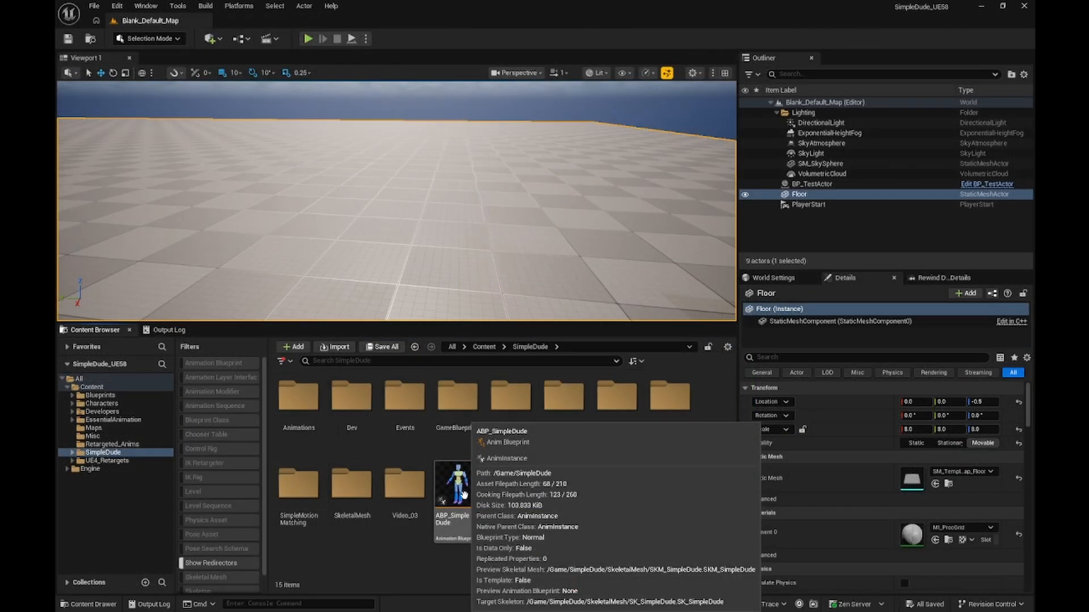
Open ABP_SimpleDude and add an Is Valid check on Try Get Pawn Owner's return value, executed by Event BlueprintUpdateAnimation.
{"action": "left_click", "coordinate": [464, 495]}
{"action": "double_click", "coordinate": [465, 498]}
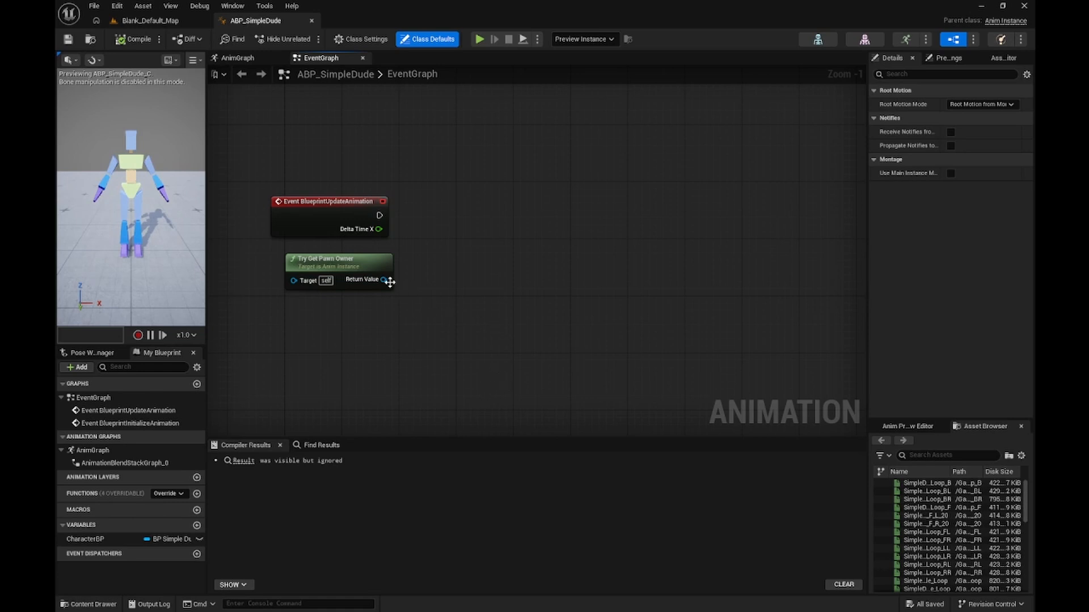
{"action": "left_click_drag", "start_coordinate": [389, 281], "coordinate": [485, 282]}
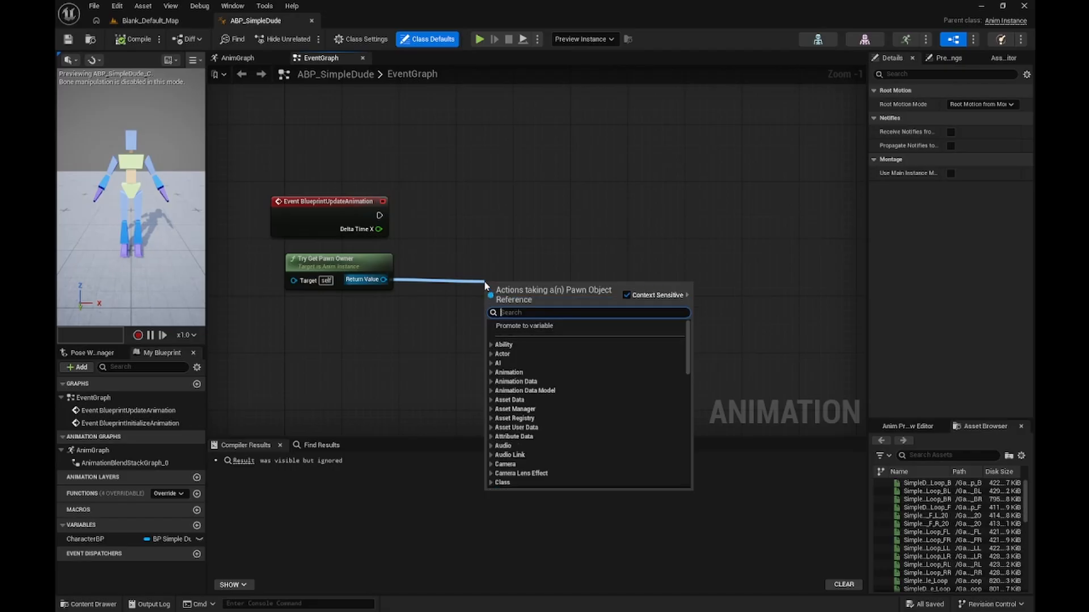
{"action": "type", "text": "is val"}
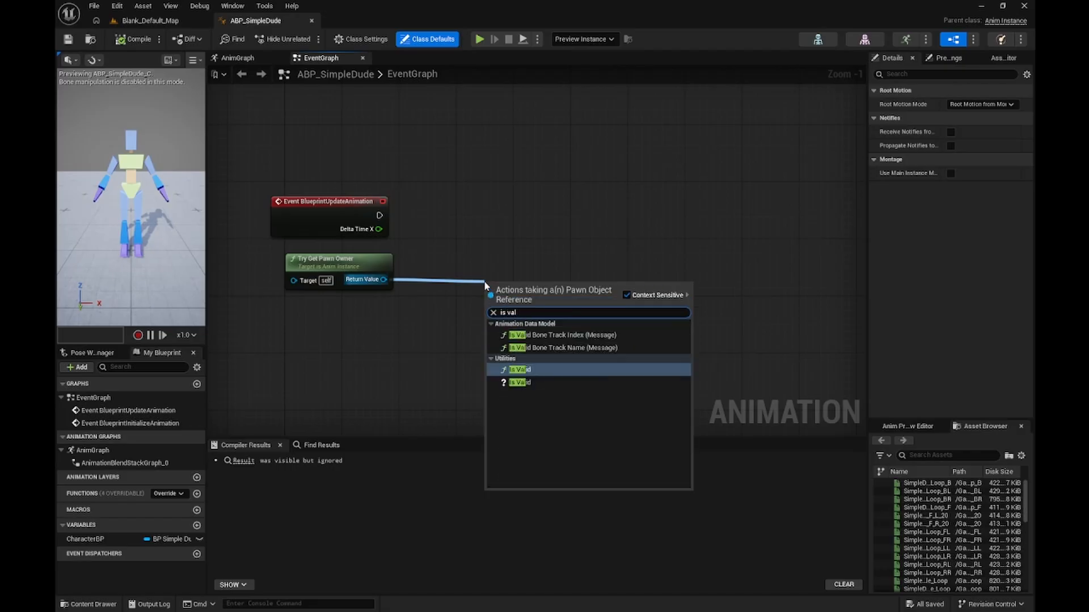
{"action": "left_click", "coordinate": [518, 382]}
{"action": "left_click_drag", "start_coordinate": [486, 279], "coordinate": [486, 215]}
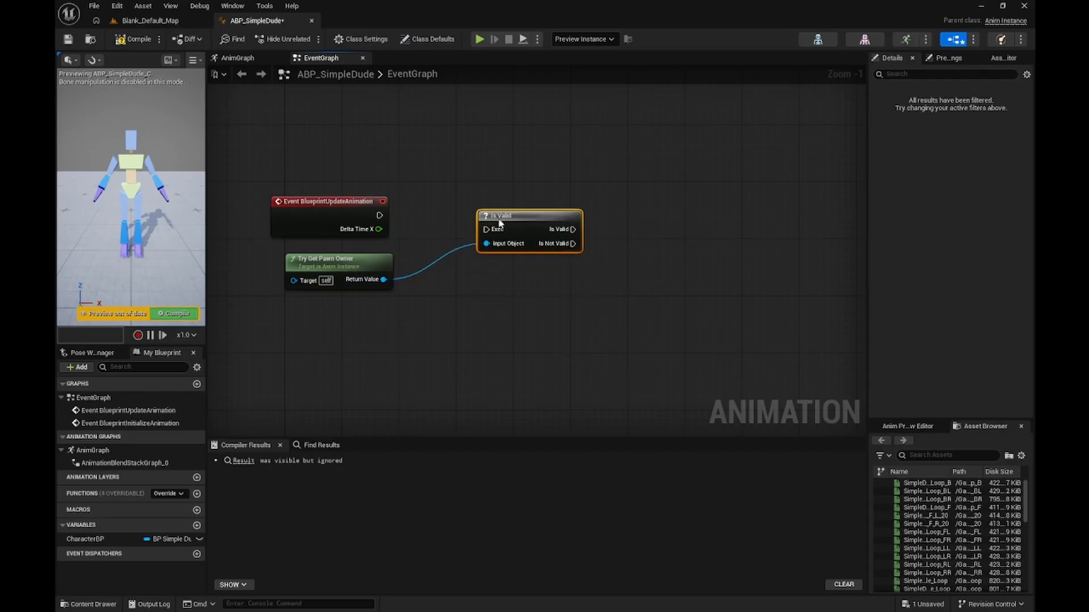
{"action": "left_click_drag", "start_coordinate": [379, 215], "coordinate": [502, 210]}
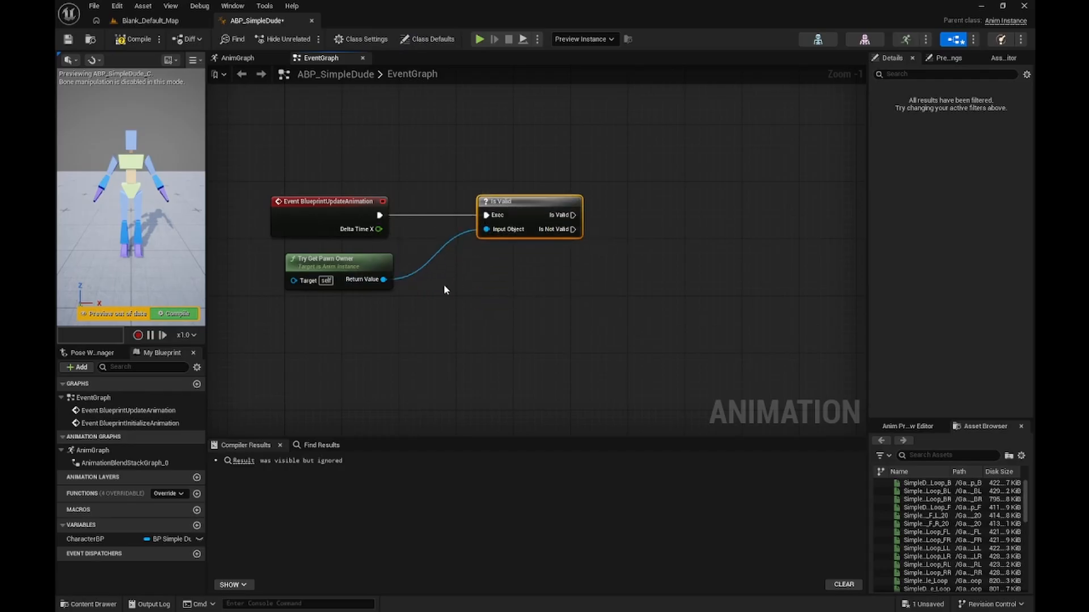
Add a Get Velocity node targeting Try Get Pawn Owner's return value.
{"action": "left_click_drag", "start_coordinate": [383, 279], "coordinate": [444, 307]}
{"action": "type", "text": "g"}
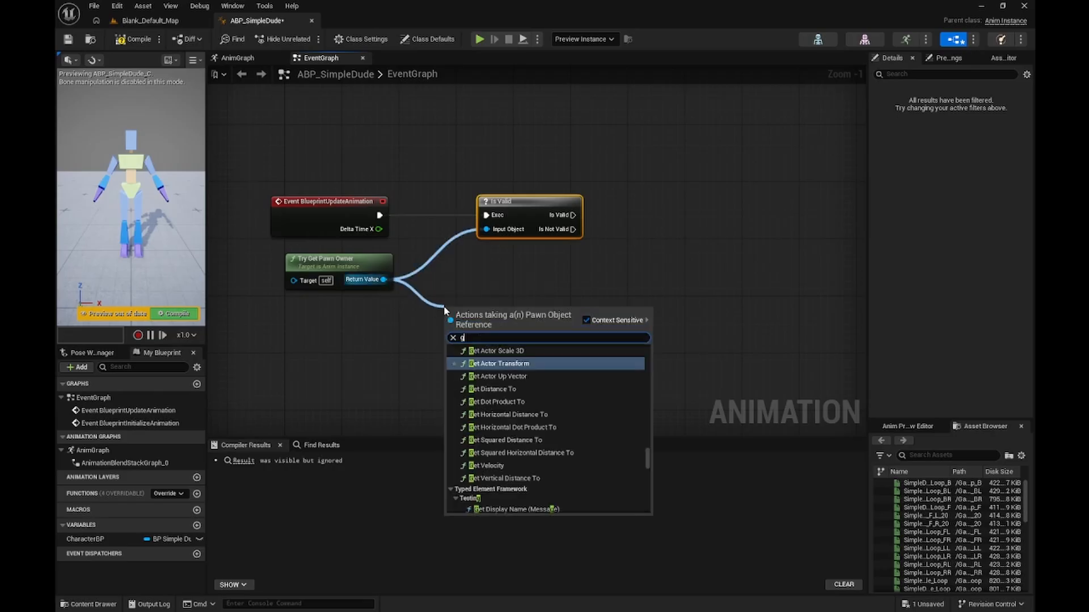
{"action": "type", "text": "et velo"}
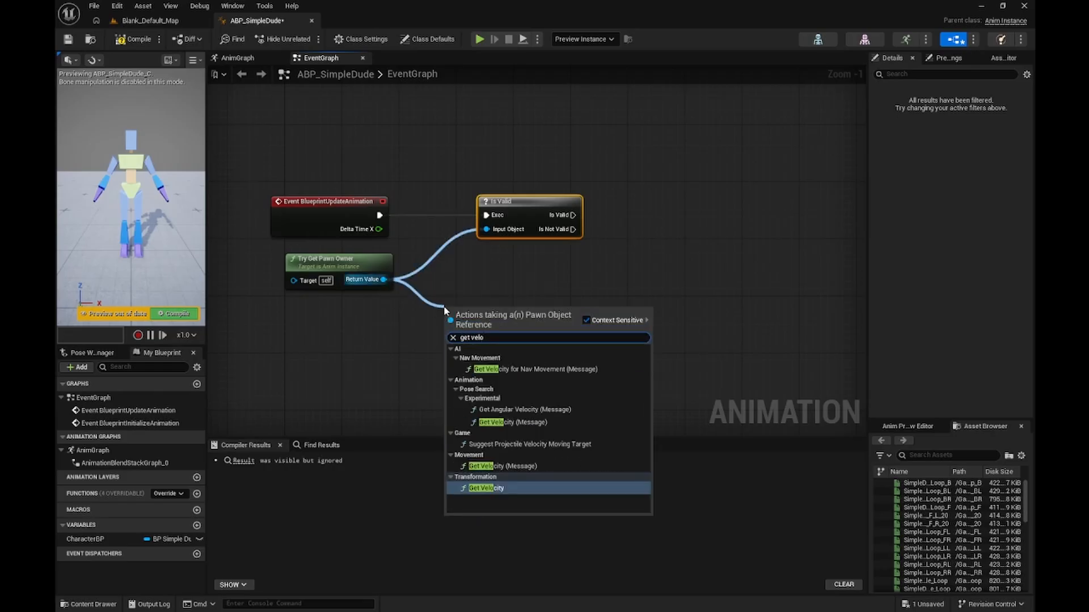
{"action": "left_click", "coordinate": [497, 487]}
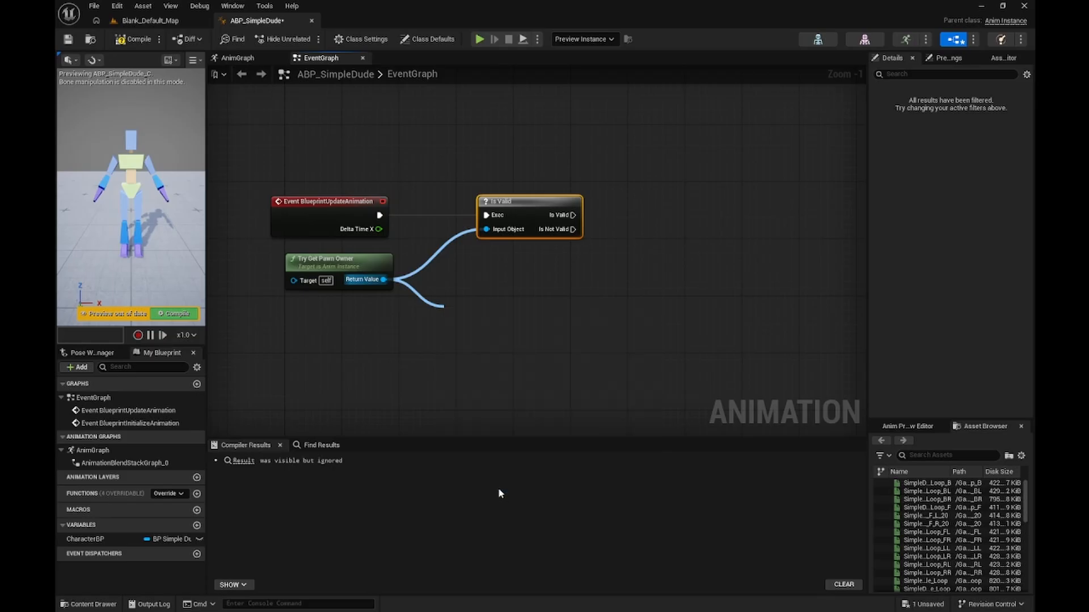
Add a Vector Length node fed by Get Velocity's return value and align it beside Get Velocity.
{"action": "left_click_drag", "start_coordinate": [522, 311], "coordinate": [627, 296]}
{"action": "type", "text": "get"}
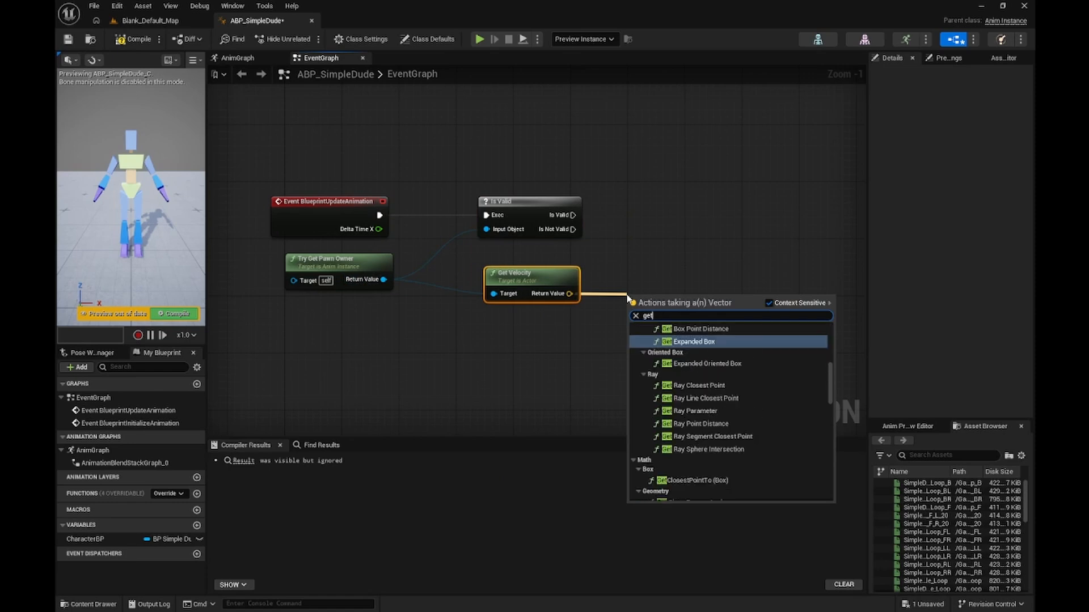
{"action": "key", "text": "BackSpace"}
{"action": "key", "text": "BackSpace"}
{"action": "key", "text": "BackSpace"}
{"action": "type", "text": "v"}
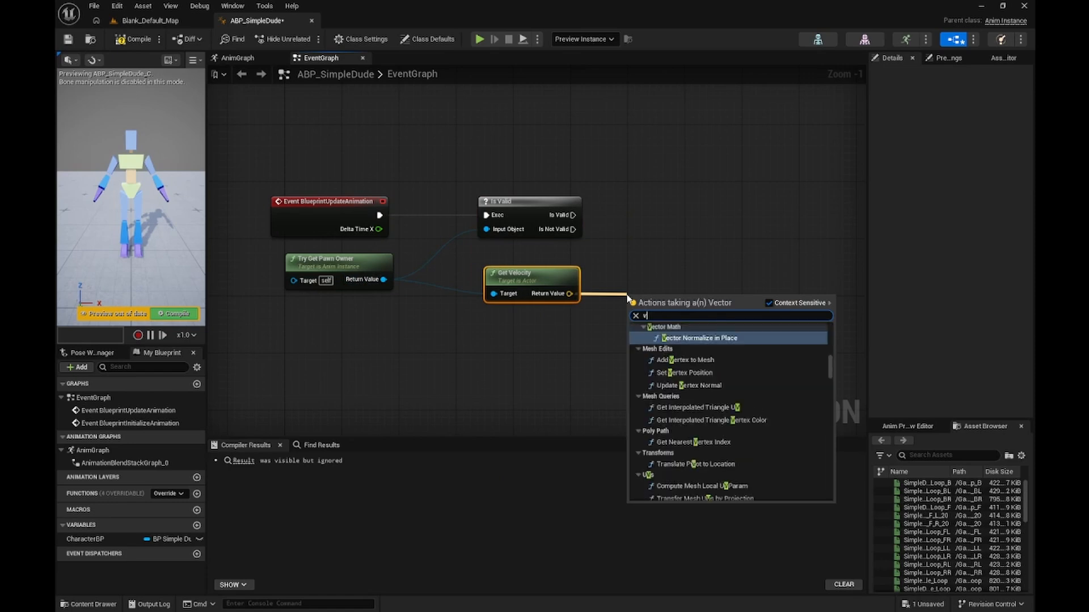
{"action": "type", "text": "ector len"}
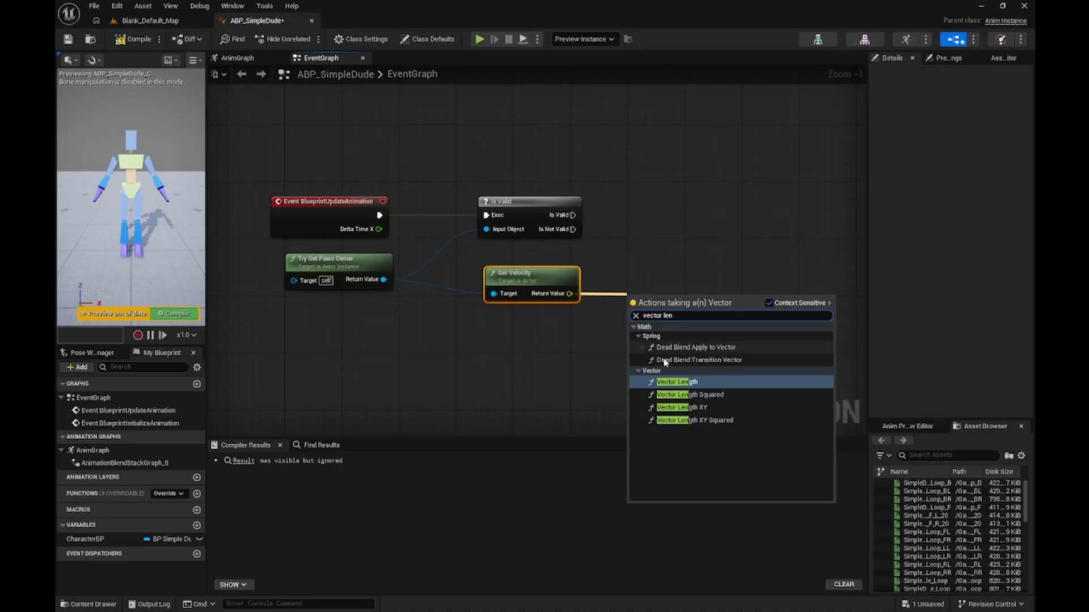
{"action": "left_click", "coordinate": [675, 382]}
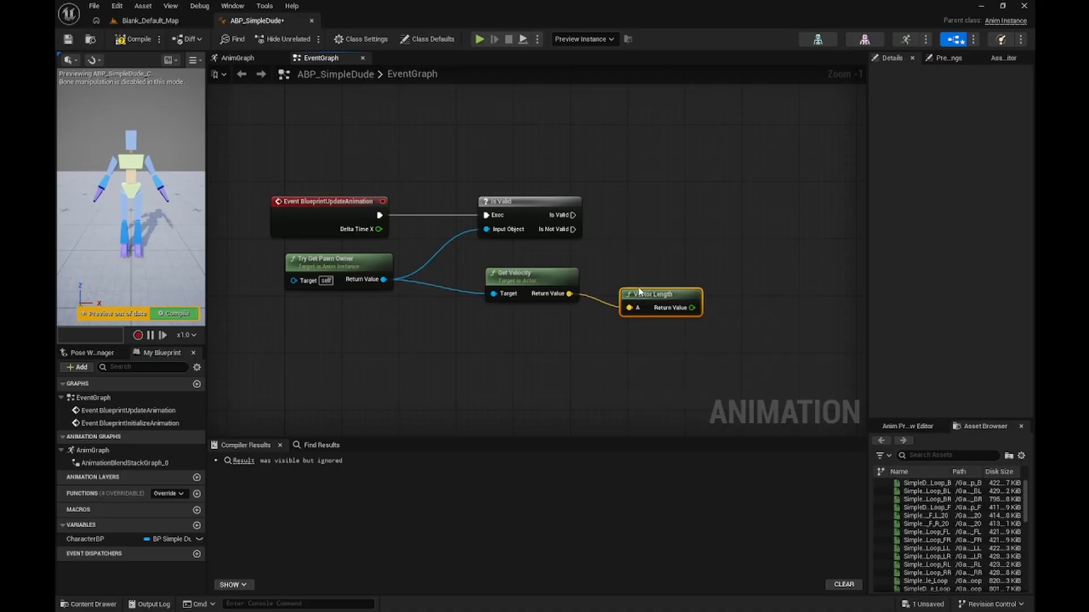
{"action": "left_click_drag", "start_coordinate": [640, 292], "coordinate": [635, 283]}
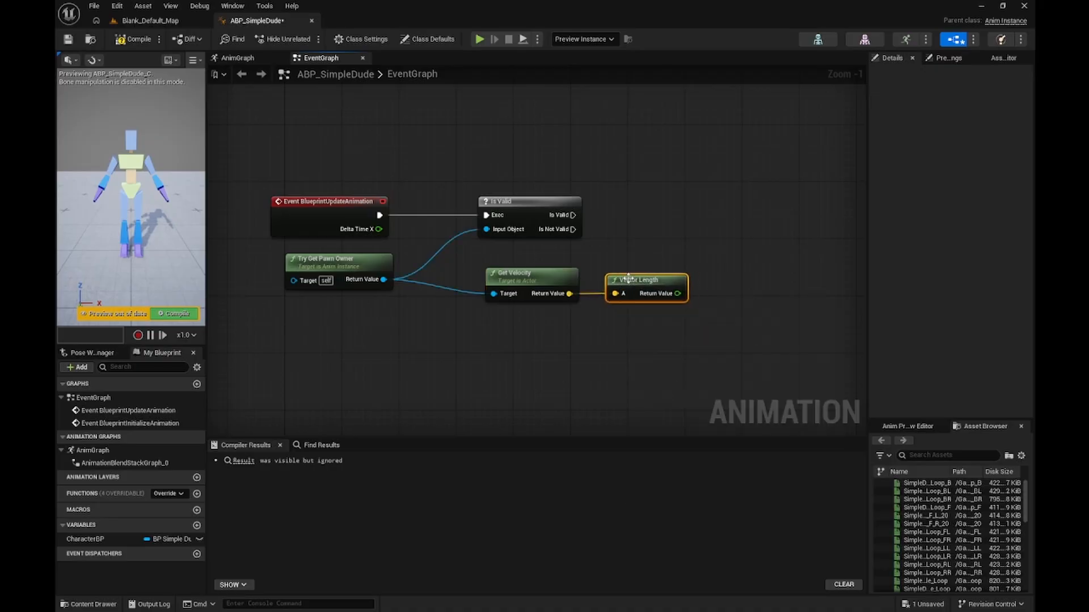
Promote the Vector Length return value to a new float variable named Speed.
{"action": "left_click_drag", "start_coordinate": [675, 292], "coordinate": [733, 295]}
{"action": "left_click", "coordinate": [760, 334]}
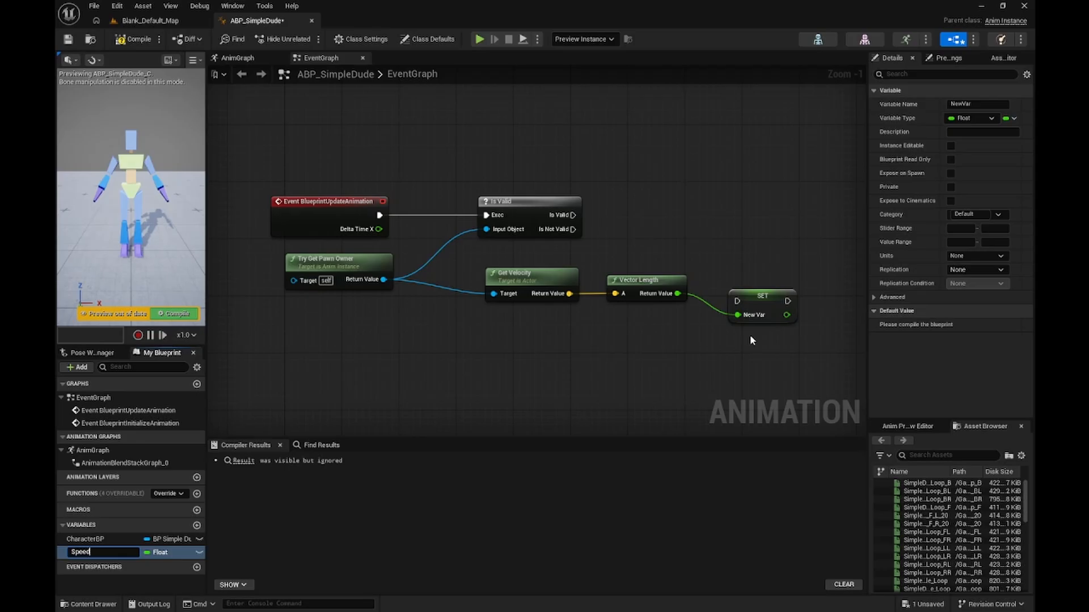
{"action": "type", "text": "Speed"}
{"action": "key", "text": "Return"}
{"action": "left_click_drag", "start_coordinate": [737, 302], "coordinate": [737, 293]}
Run the Speed setter from the valid output of Is Valid, and move the velocity, length and setter nodes closer to Try Get Pawn Owner.
{"action": "left_click", "coordinate": [627, 245]}
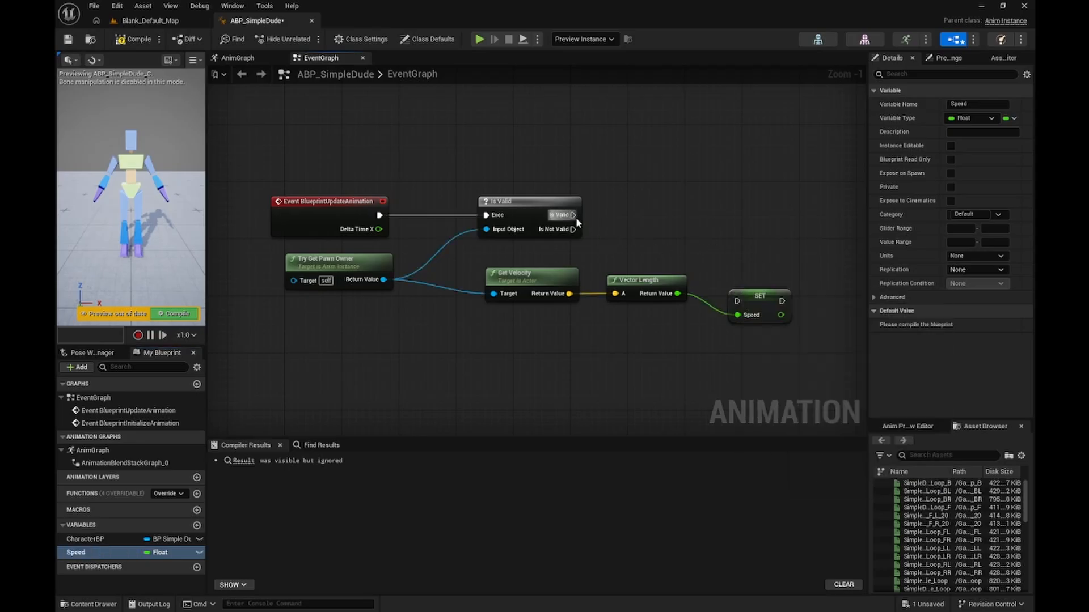
{"action": "left_click_drag", "start_coordinate": [573, 215], "coordinate": [755, 278]}
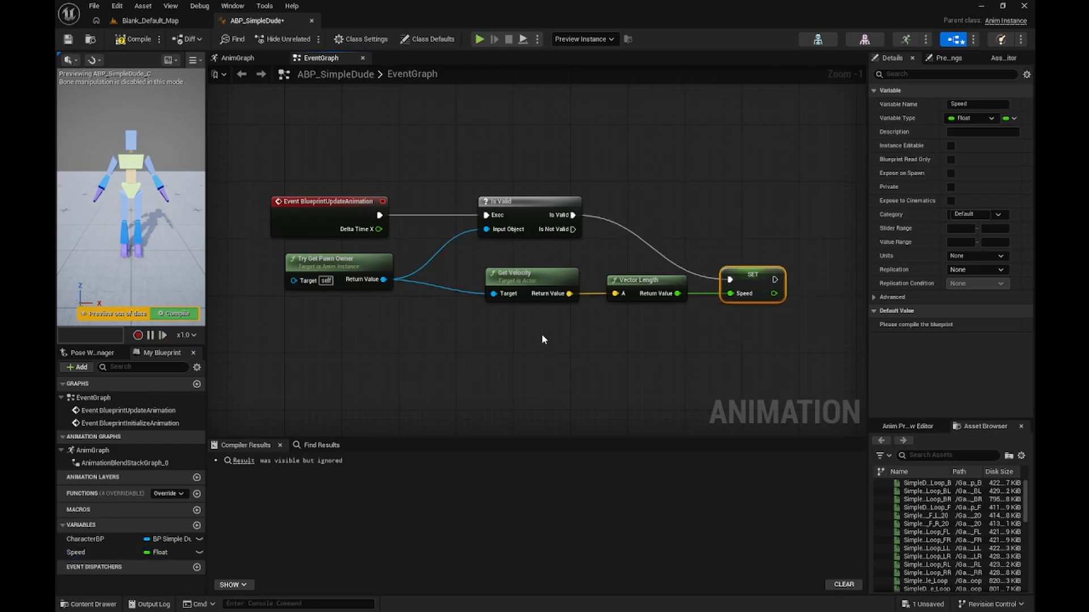
{"action": "left_click_drag", "start_coordinate": [543, 339], "coordinate": [730, 272]}
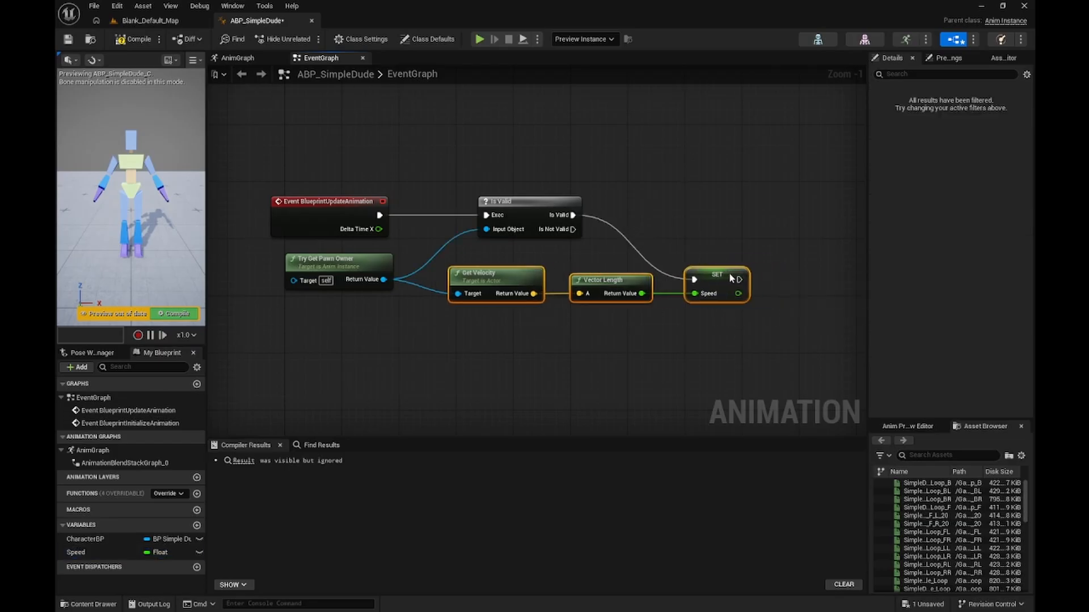
{"action": "left_click", "coordinate": [473, 360]}
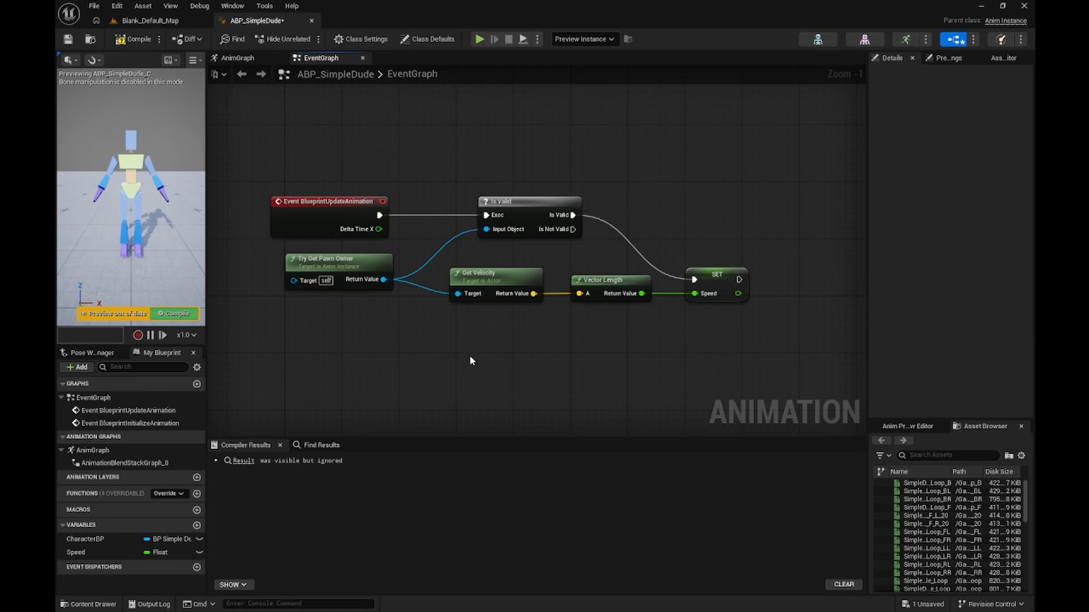
Add a Get Actor Rotation node targeting Try Get Pawn Owner's return value and place it just below Get Velocity.
{"action": "left_click_drag", "start_coordinate": [385, 282], "coordinate": [458, 368]}
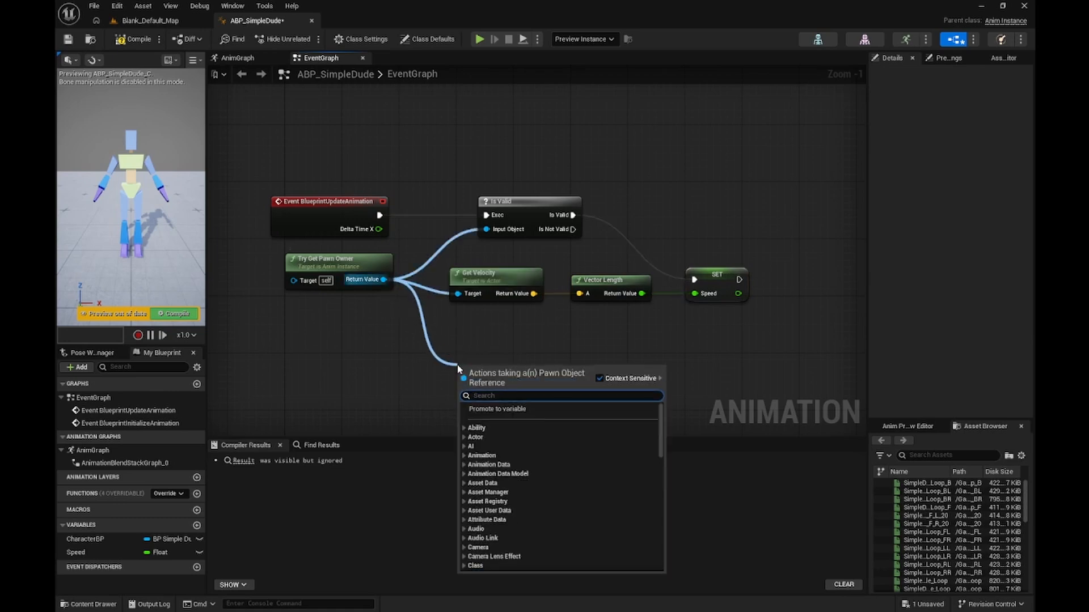
{"action": "type", "text": "get actor rot"}
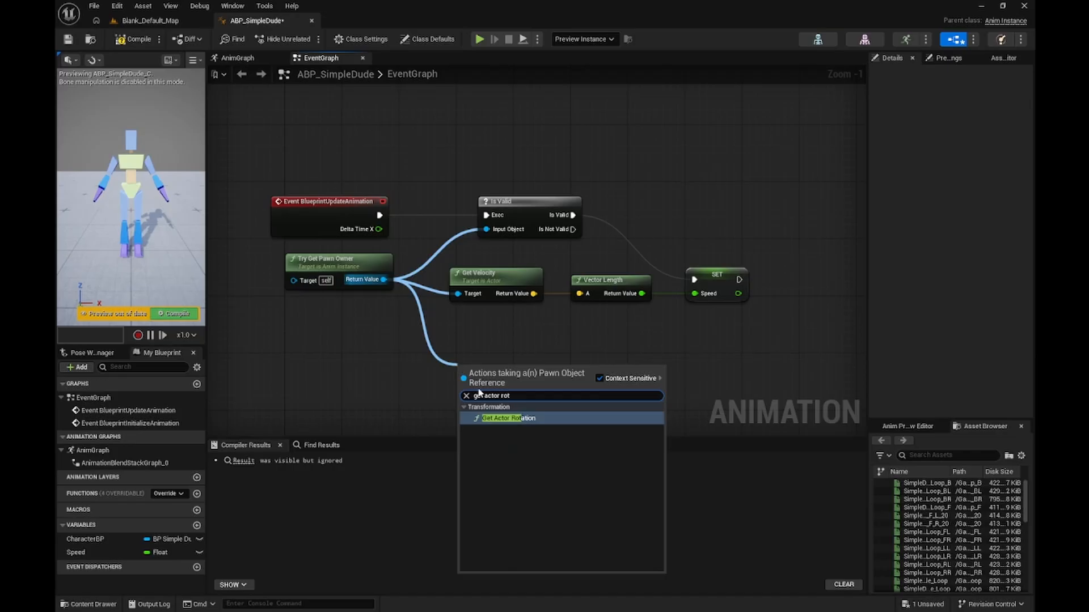
{"action": "left_click", "coordinate": [505, 418]}
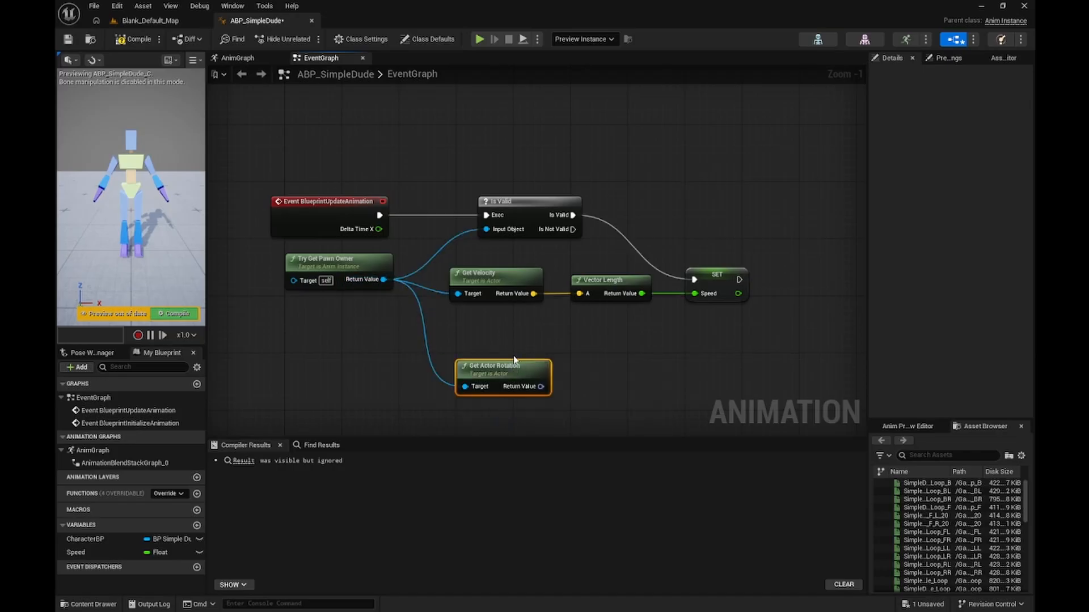
{"action": "left_click_drag", "start_coordinate": [516, 368], "coordinate": [509, 347]}
Add a Calculate Direction node with Get Actor Rotation as its base rotation and Get Velocity's return value as its velocity.
{"action": "right_click_drag", "start_coordinate": [617, 361], "coordinate": [510, 348]}
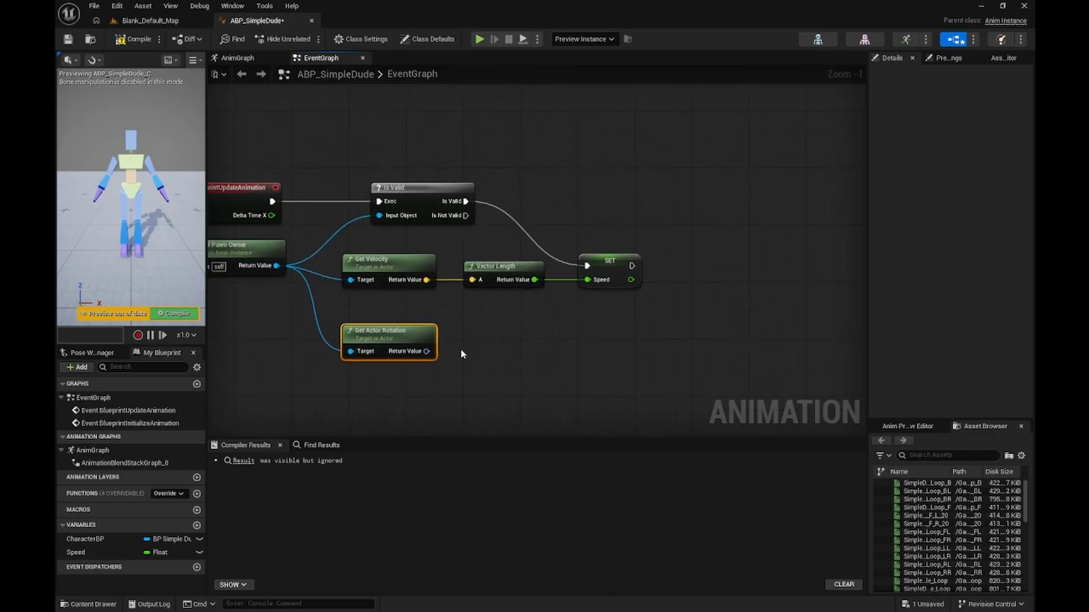
{"action": "left_click_drag", "start_coordinate": [427, 351], "coordinate": [505, 359]}
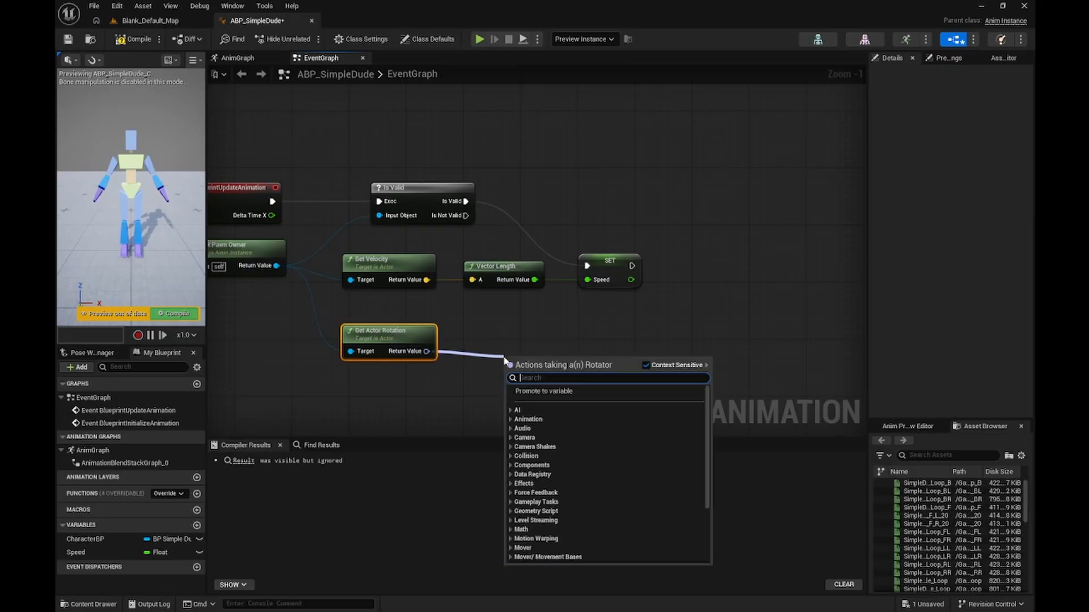
{"action": "type", "text": "cal"}
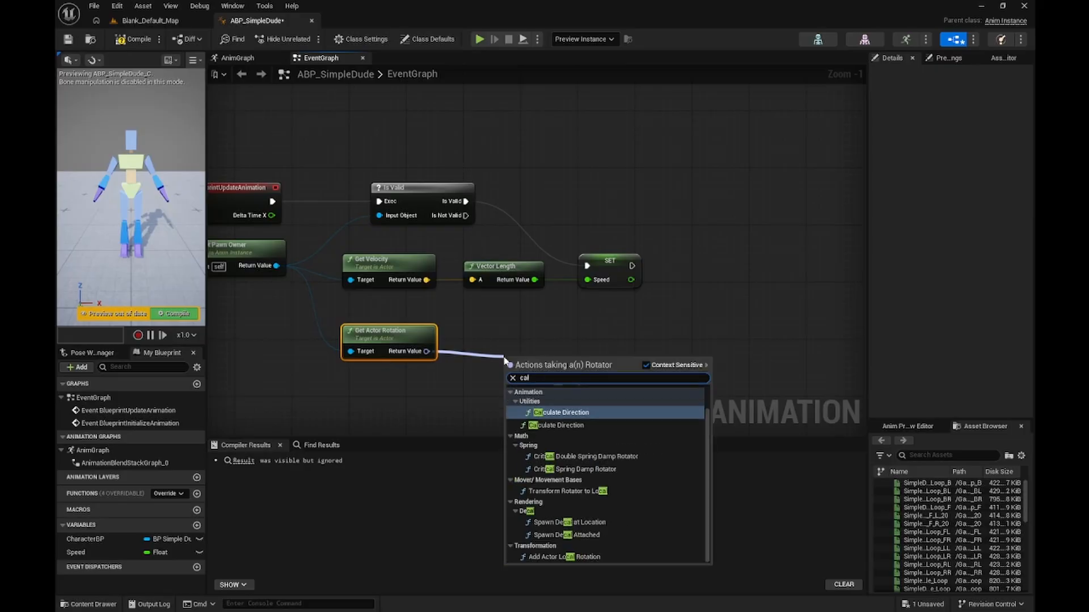
{"action": "type", "text": "cu"}
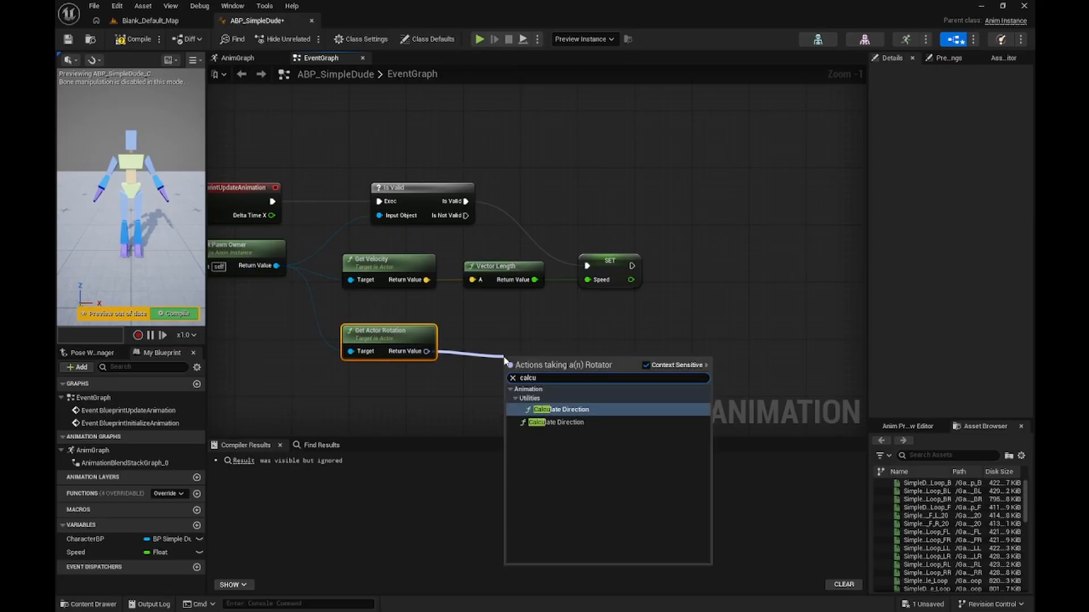
{"action": "left_click", "coordinate": [584, 409]}
{"action": "left_click_drag", "start_coordinate": [545, 362], "coordinate": [515, 328]}
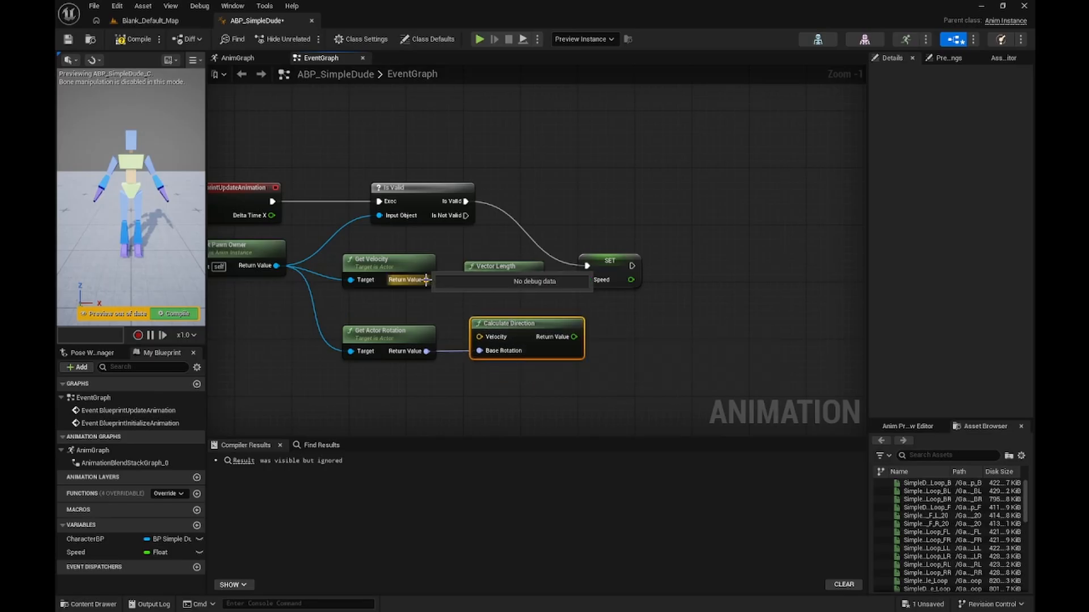
{"action": "left_click_drag", "start_coordinate": [427, 279], "coordinate": [479, 338]}
Promote Calculate Direction's return value to a new float variable named Direction.
{"action": "right_click_drag", "start_coordinate": [712, 369], "coordinate": [642, 374]}
{"action": "left_click_drag", "start_coordinate": [503, 342], "coordinate": [621, 343]}
{"action": "left_click", "coordinate": [667, 383]}
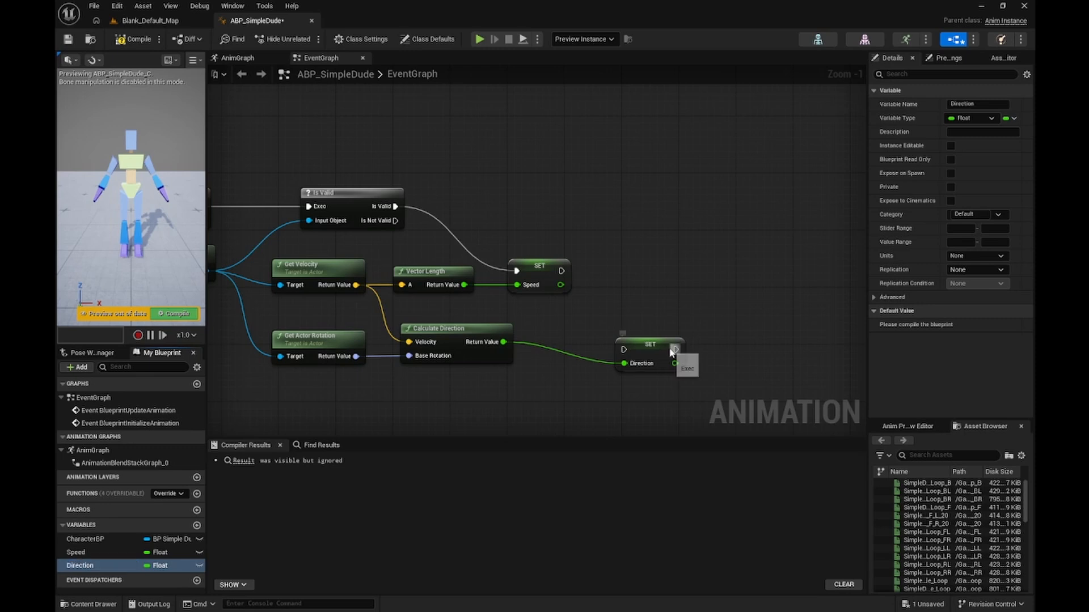
Run the Direction setter after the Speed setter, align the two nodes, and compile and save the animation blueprint.
{"action": "left_click_drag", "start_coordinate": [657, 349], "coordinate": [664, 335]}
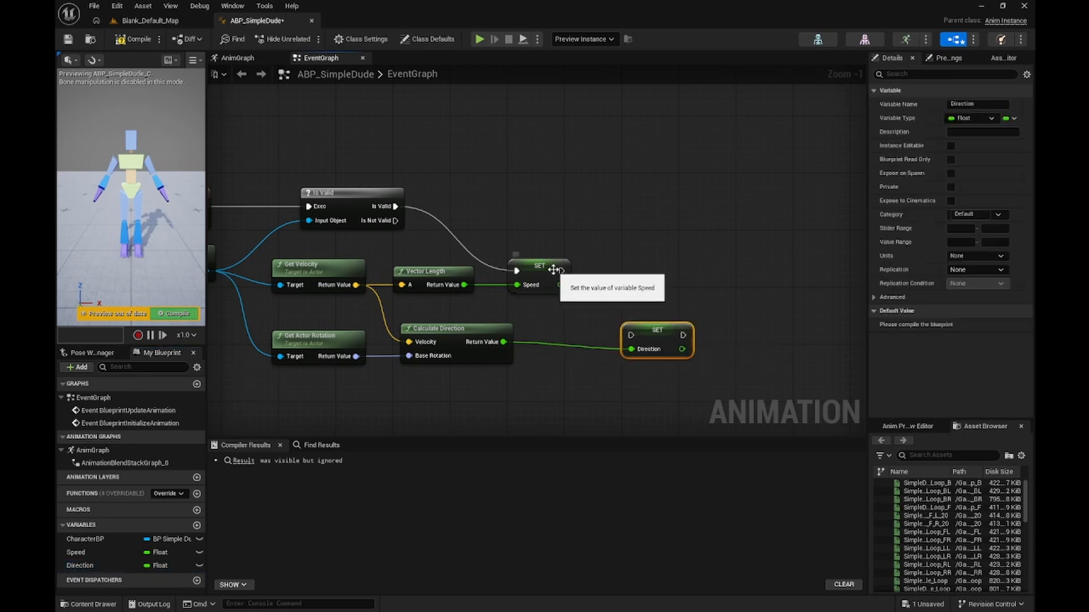
{"action": "left_click_drag", "start_coordinate": [561, 271], "coordinate": [662, 264]}
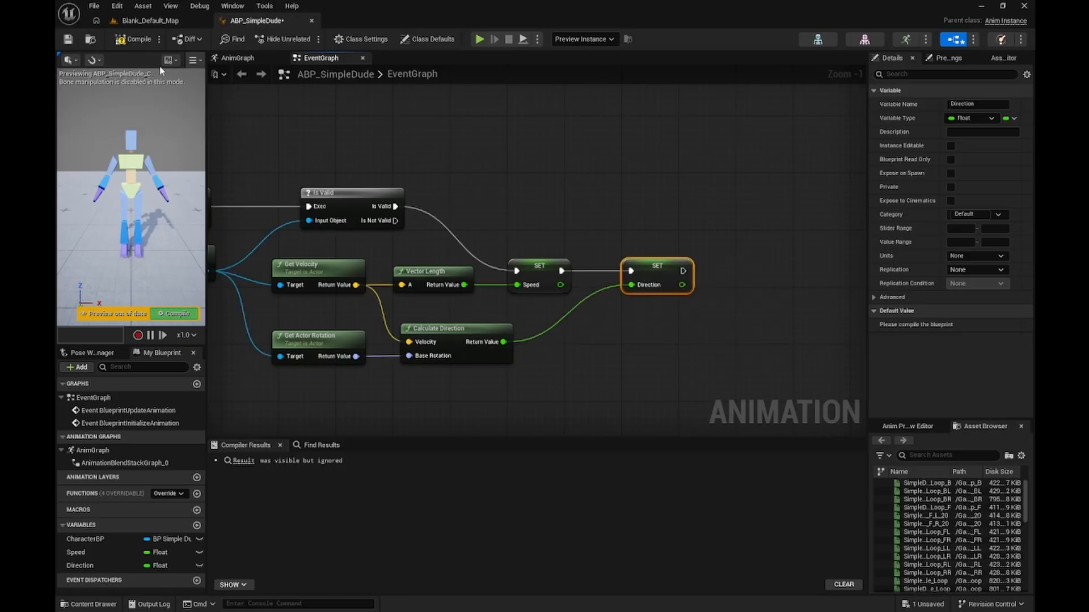
{"action": "right_click_drag", "start_coordinate": [563, 151], "coordinate": [686, 149]}
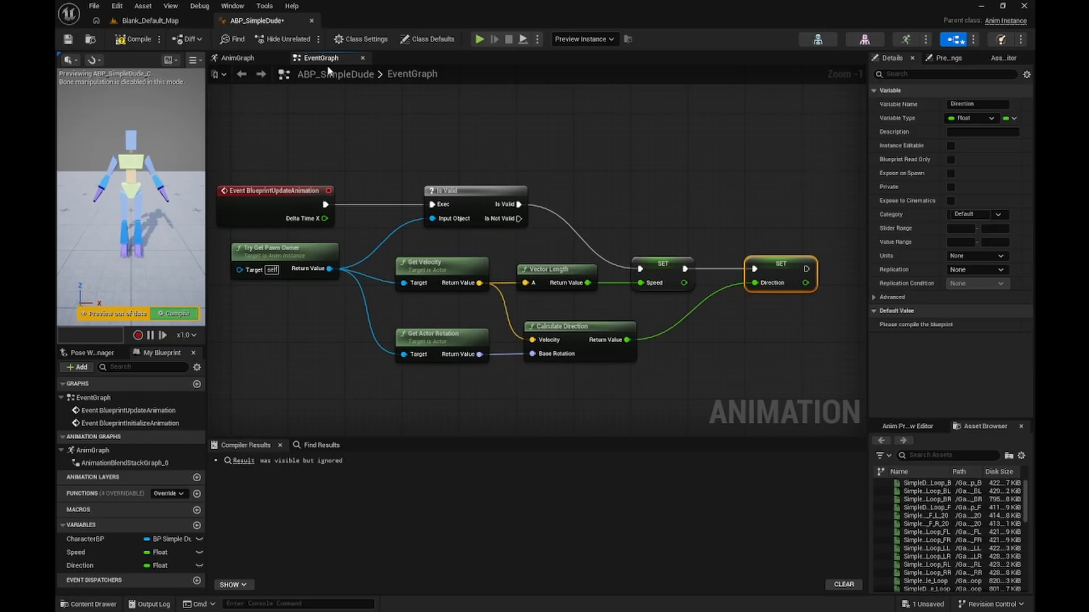
{"action": "left_click", "coordinate": [134, 39]}
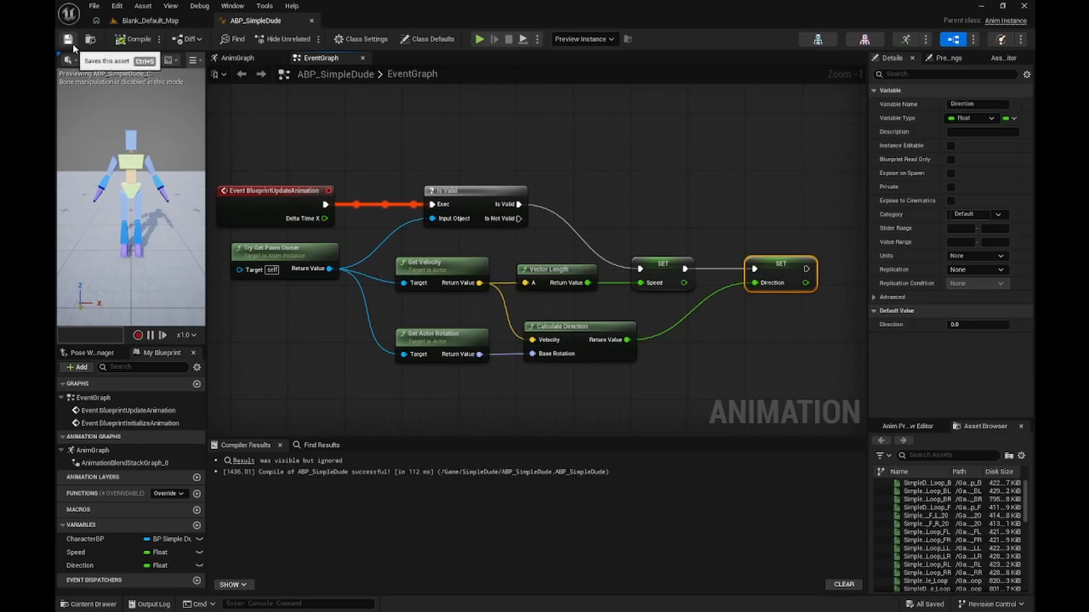
Add a Blendspace node for BS_SimpleDude_Locomotion to the AnimGraph, beside the Output Pose node.
{"action": "left_click", "coordinate": [237, 59]}
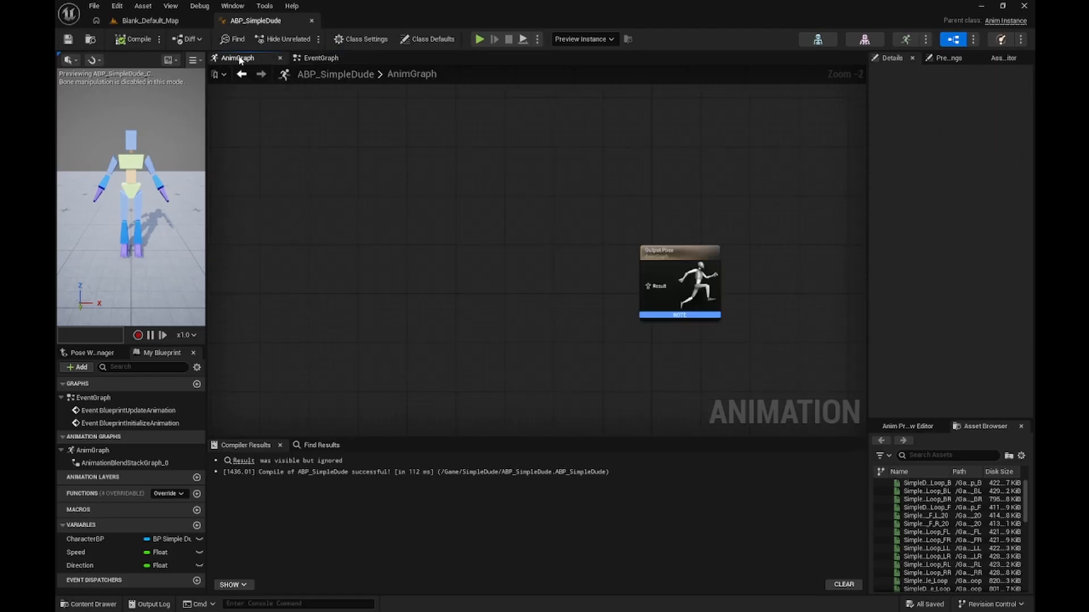
{"action": "right_click", "coordinate": [479, 255]}
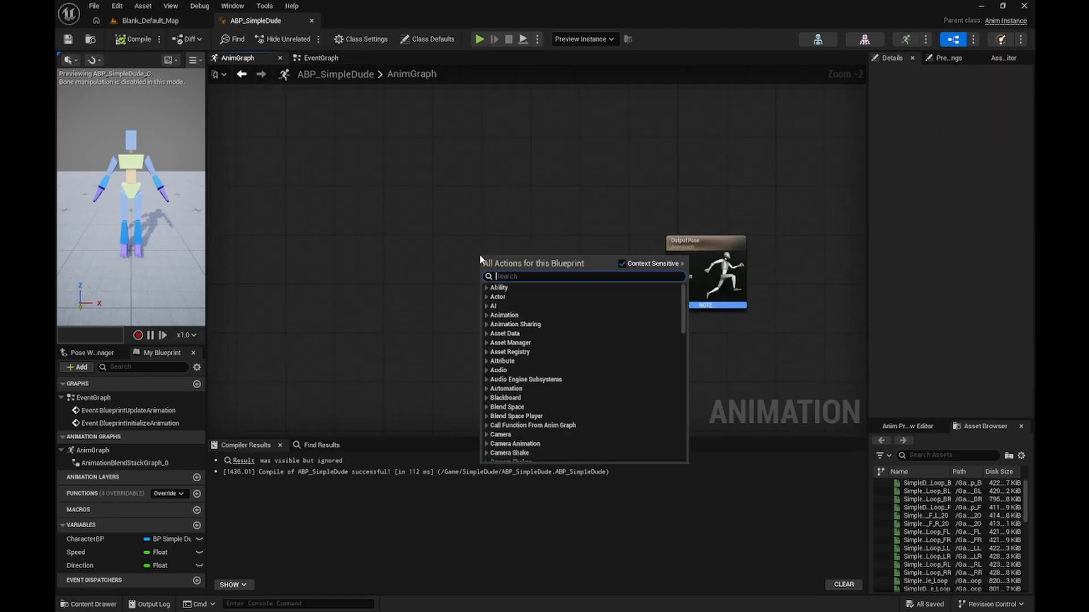
{"action": "type", "text": "bs_simple"}
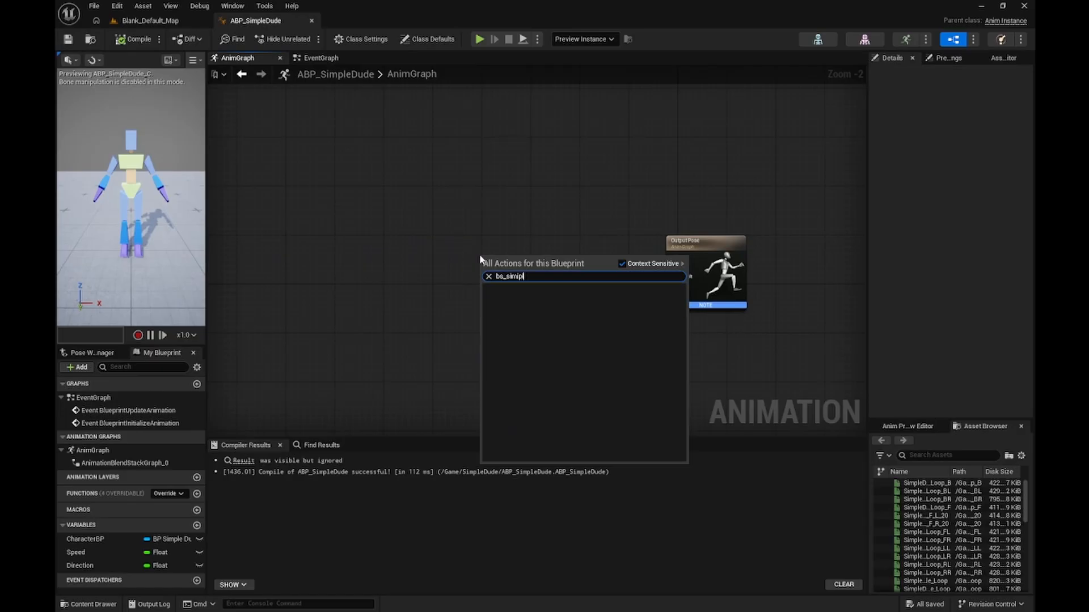
{"action": "key", "text": "BackSpace"}
{"action": "key", "text": "BackSpace"}
{"action": "key", "text": "BackSpace"}
{"action": "key", "text": "BackSpace"}
{"action": "key", "text": "BackSpace"}
{"action": "key", "text": "BackSpace"}
{"action": "key", "text": "BackSpace"}
{"action": "key", "text": "BackSpace"}
{"action": "key", "text": "BackSpace"}
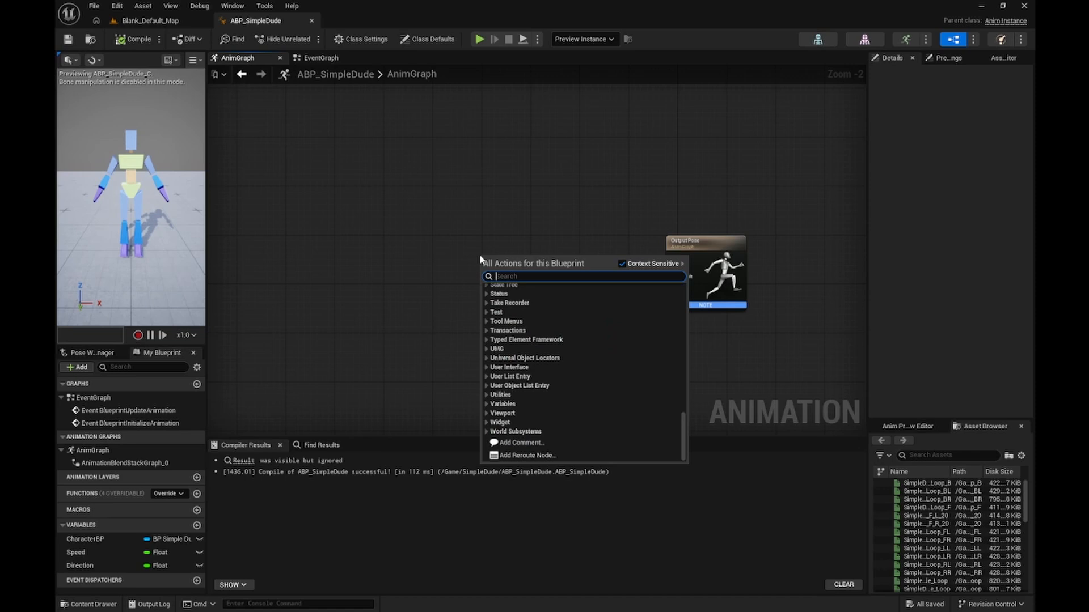
{"action": "type", "text": "bs_simp"}
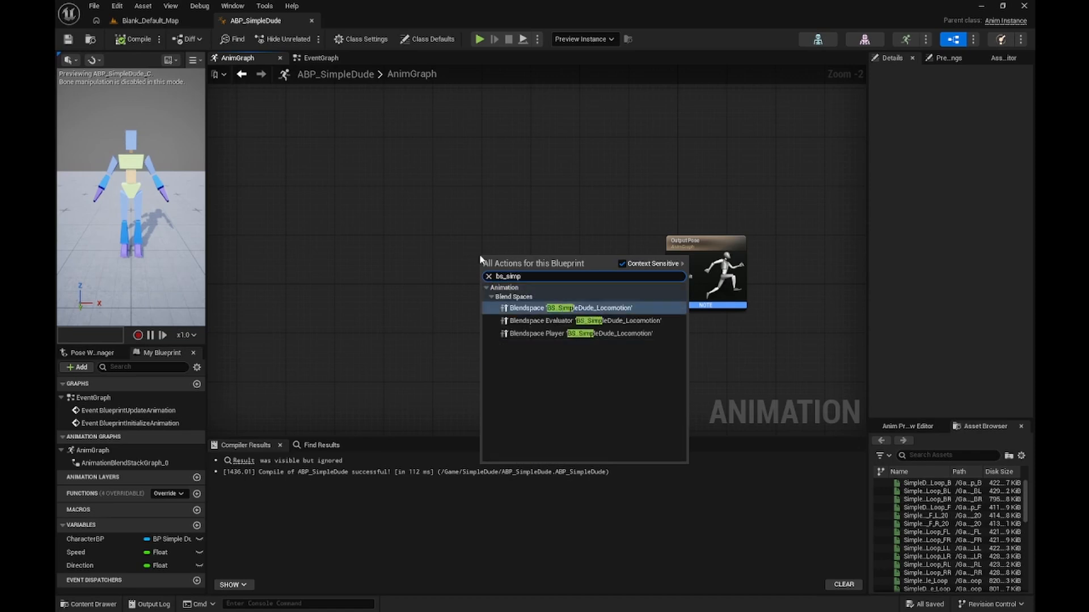
{"action": "type", "text": "l"}
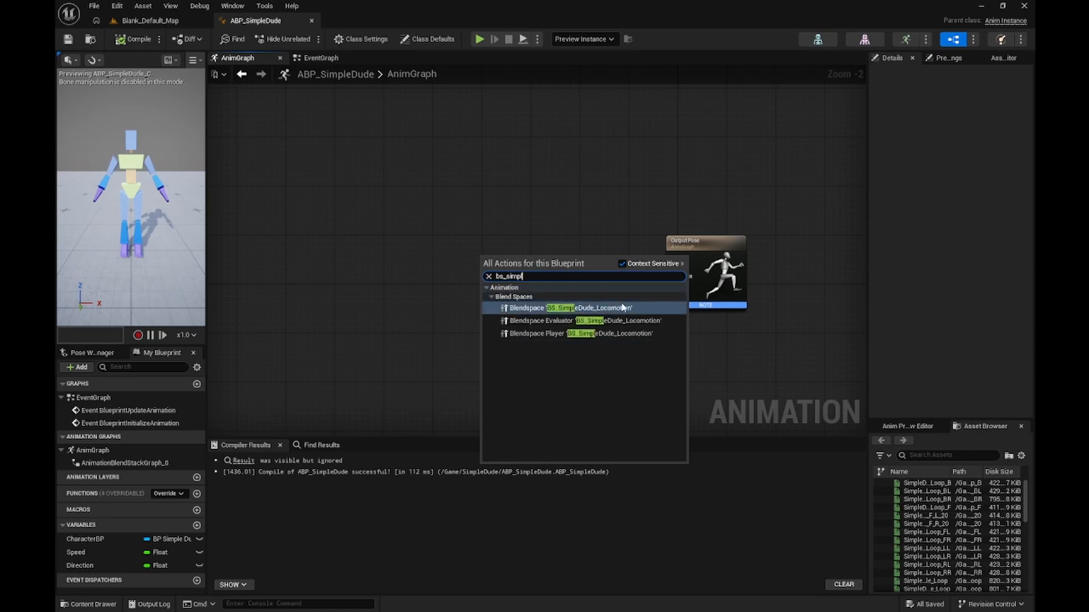
{"action": "left_click", "coordinate": [612, 309]}
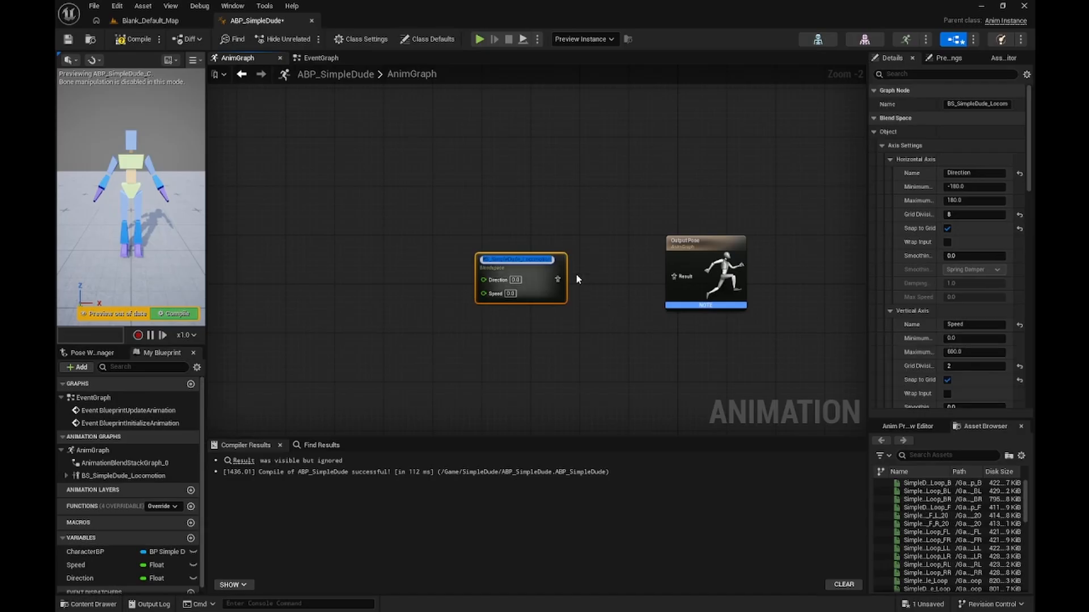
{"action": "left_click", "coordinate": [531, 273]}
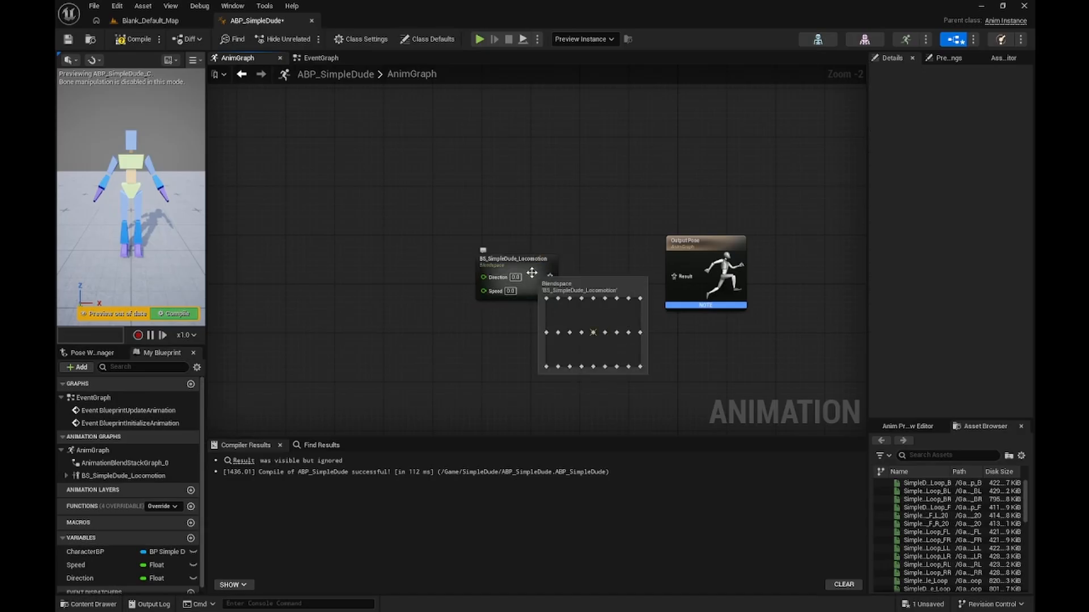
Add getters for the Direction and Speed variables and wire them to the matching inputs of the BS_SimpleDude_Locomotion node.
{"action": "left_click_drag", "start_coordinate": [97, 579], "coordinate": [375, 249]}
{"action": "left_click", "coordinate": [397, 268]}
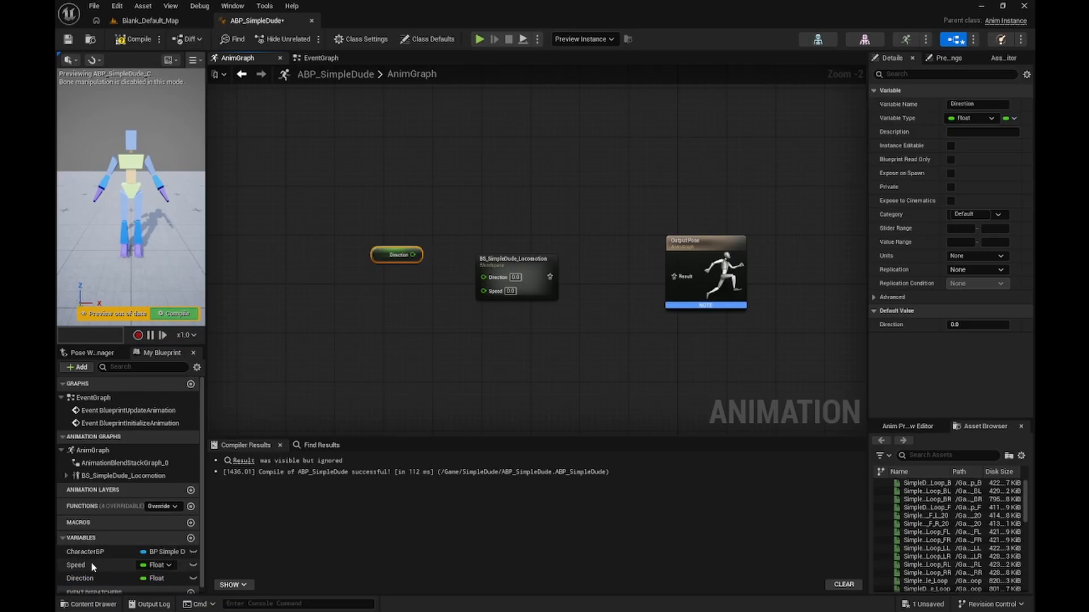
{"action": "left_click_drag", "start_coordinate": [91, 562], "coordinate": [369, 287]}
{"action": "left_click", "coordinate": [391, 303]}
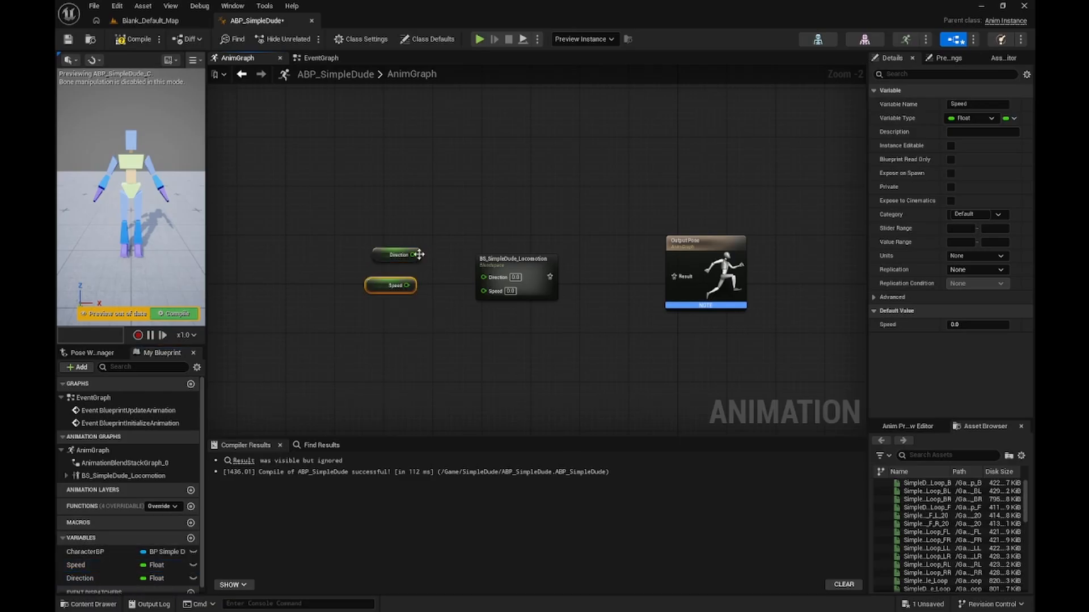
{"action": "left_click_drag", "start_coordinate": [413, 254], "coordinate": [484, 277]}
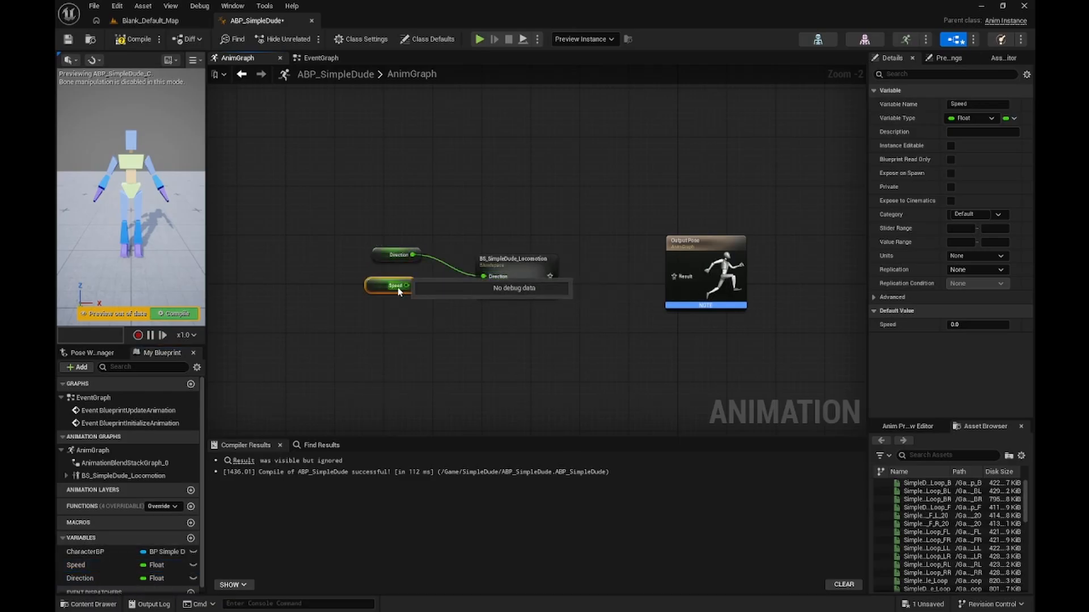
{"action": "left_click_drag", "start_coordinate": [417, 289], "coordinate": [486, 291]}
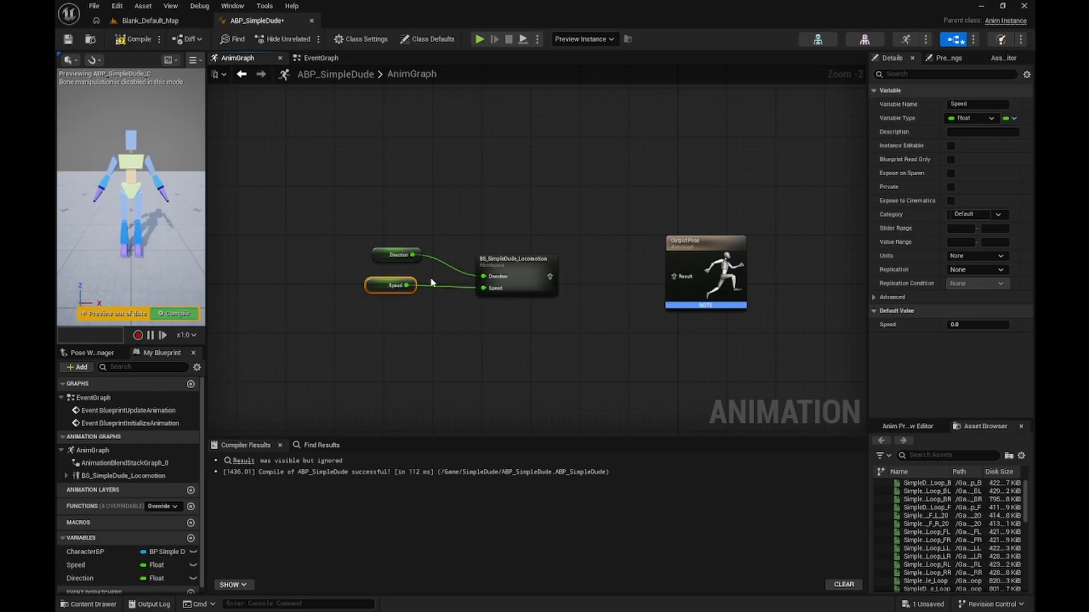
Connect the BS_SimpleDude_Locomotion pose to the Output Pose result, and compile and save the blueprint.
{"action": "scroll", "coordinate": [460, 308], "scroll_direction": "up", "scroll_amount": 2}
{"action": "right_click_drag", "start_coordinate": [548, 325], "coordinate": [478, 328]}
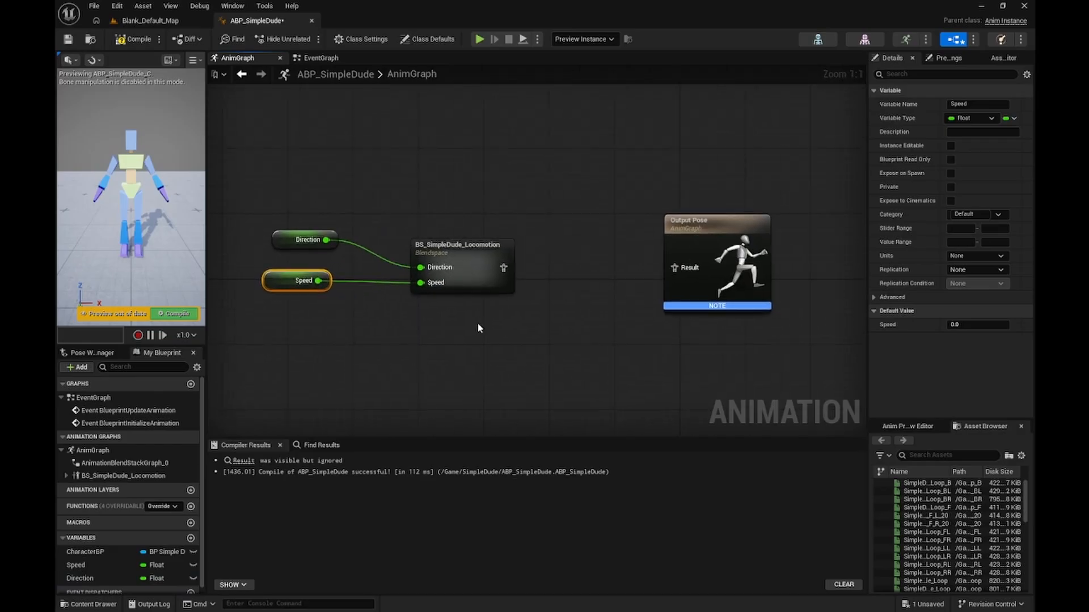
{"action": "left_click_drag", "start_coordinate": [503, 267], "coordinate": [673, 268]}
{"action": "left_click", "coordinate": [134, 38]}
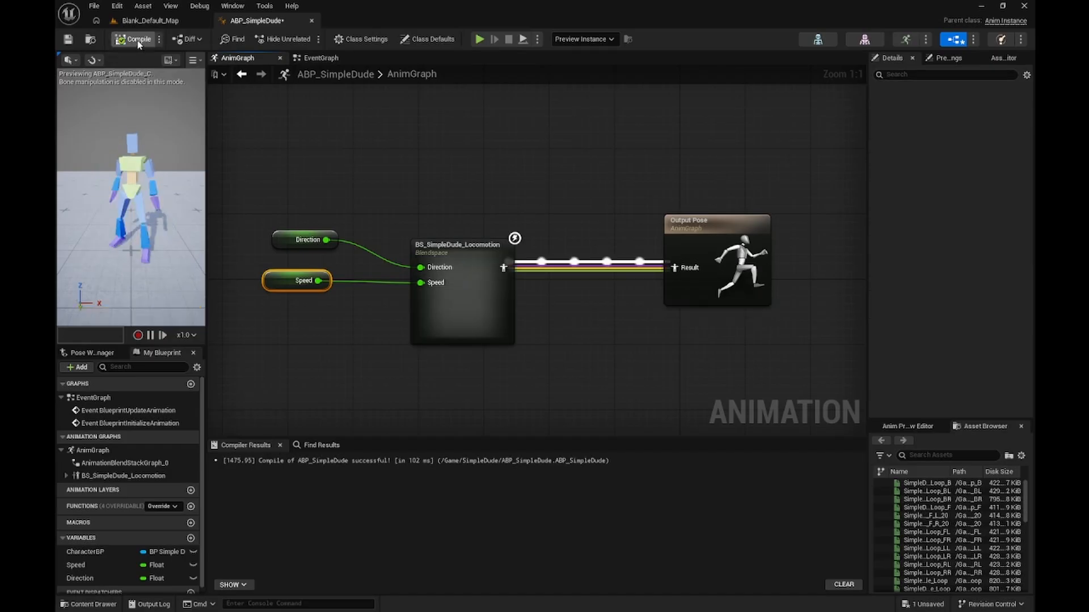
{"action": "left_click", "coordinate": [68, 41]}
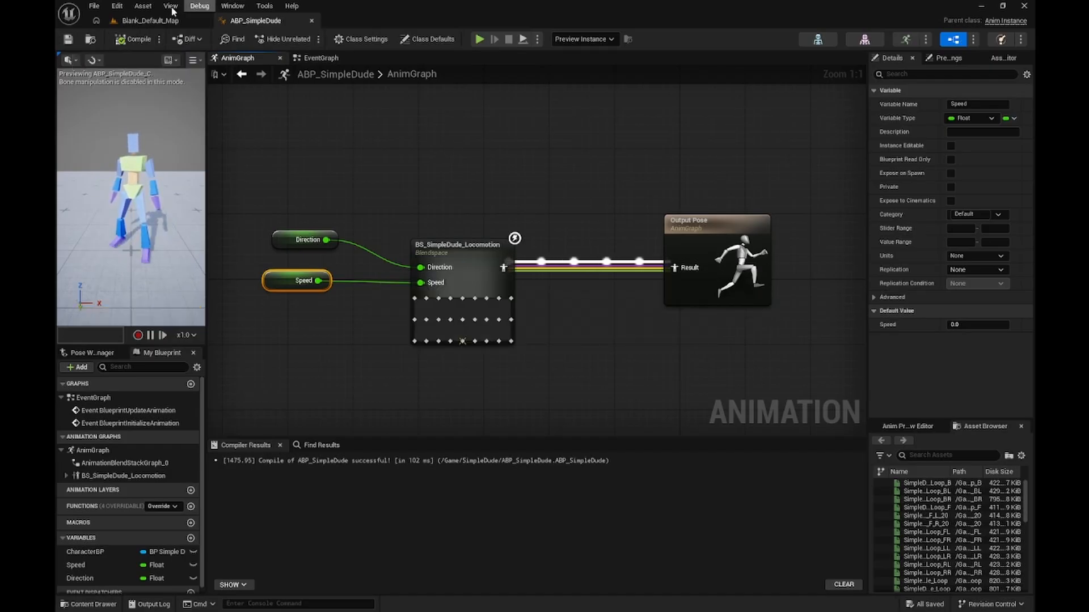
Play Blank_Default_Map in the editor and run the character forward and sideways to check the directional locomotion animations.
{"action": "left_click", "coordinate": [155, 22]}
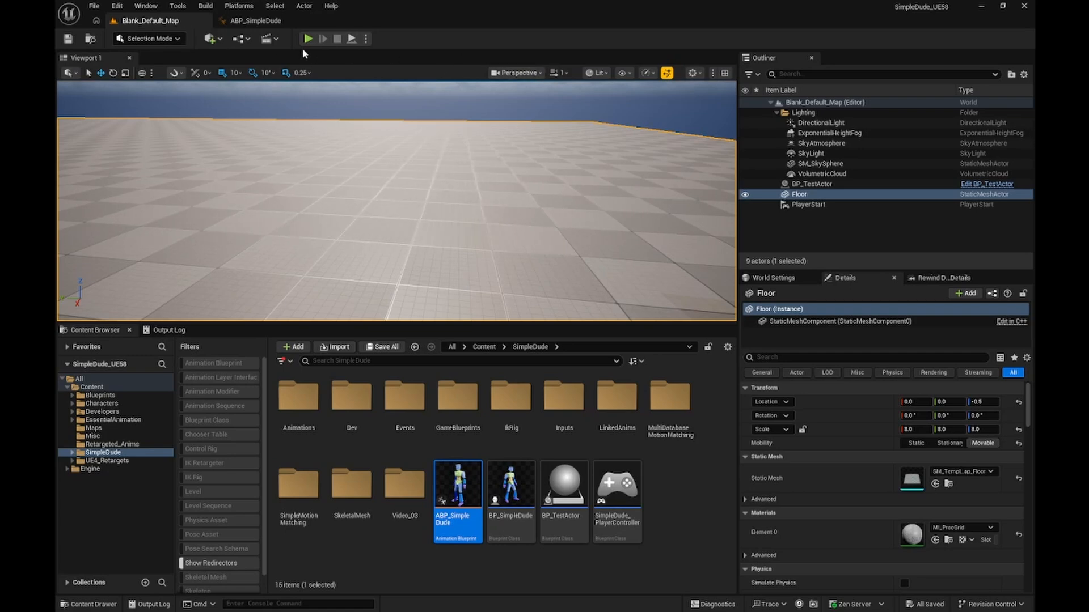
{"action": "left_click", "coordinate": [308, 39]}
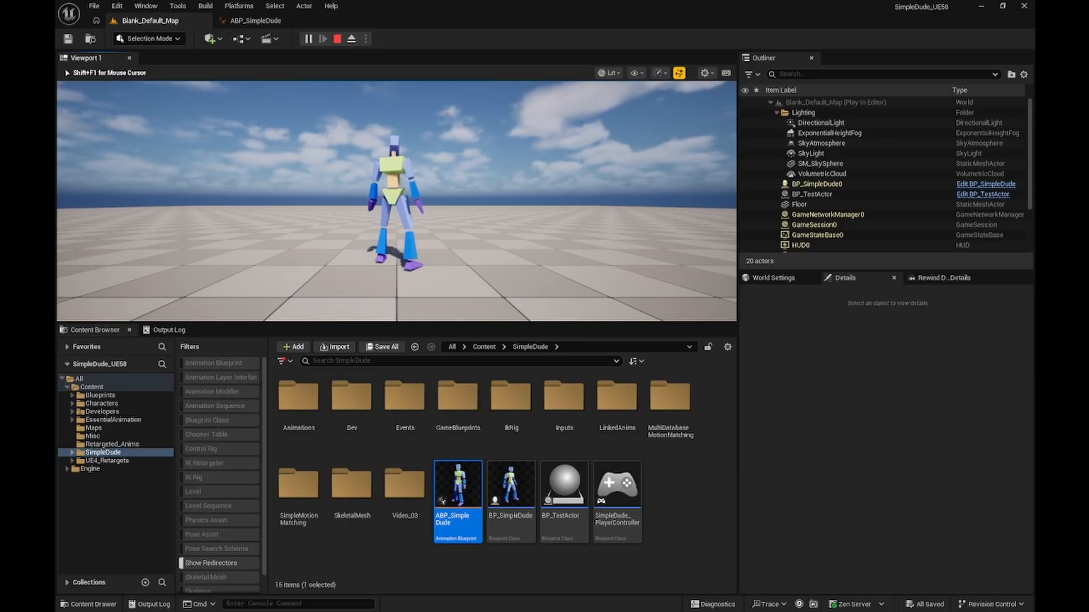
{"action": "key", "text": "w"}
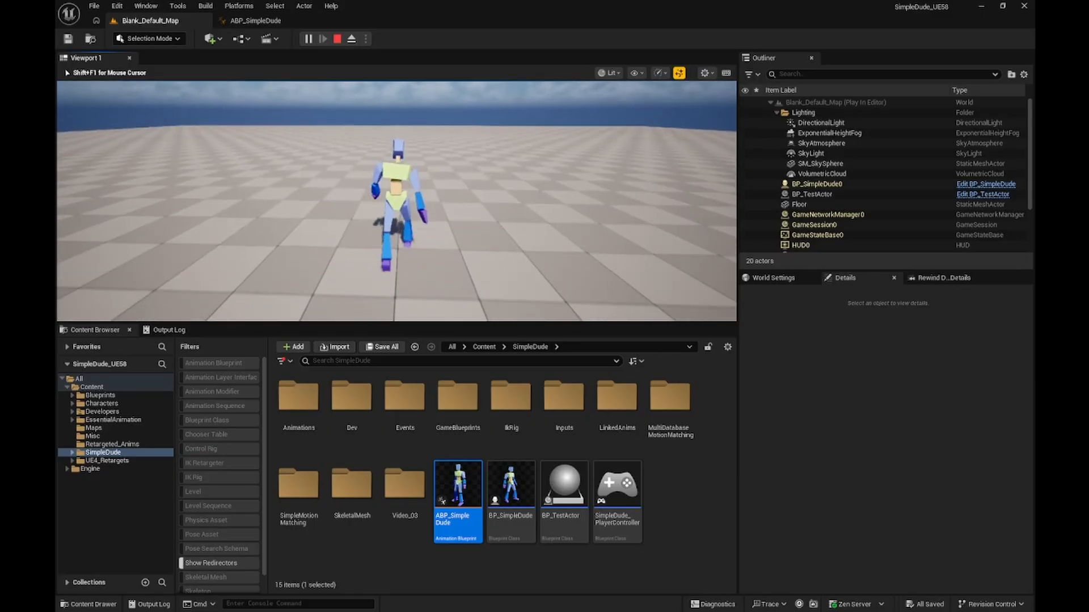
{"action": "key", "text": "d"}
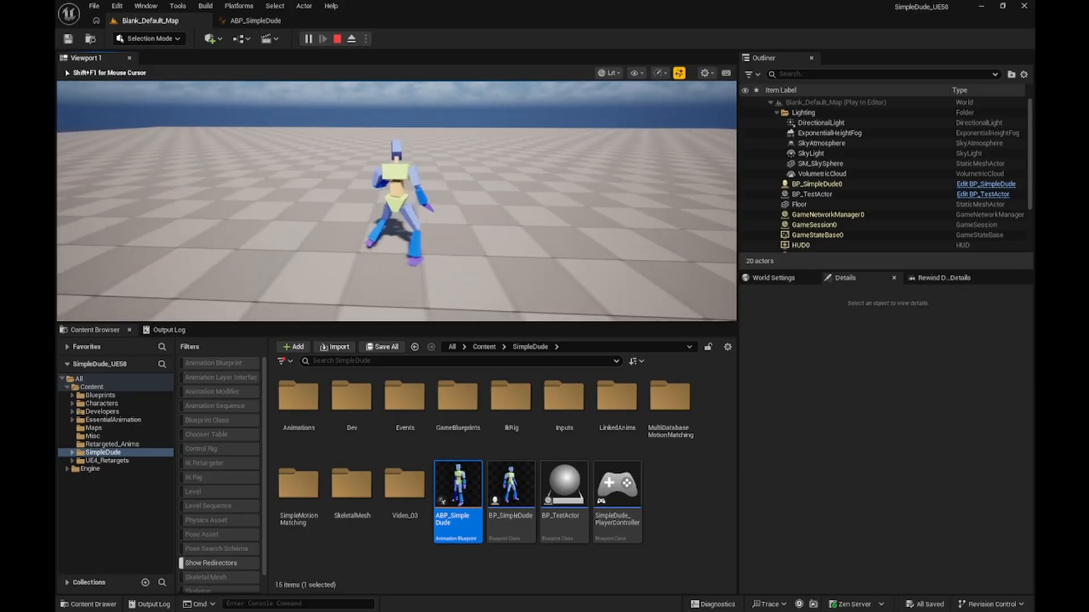
{"action": "key", "text": "w"}
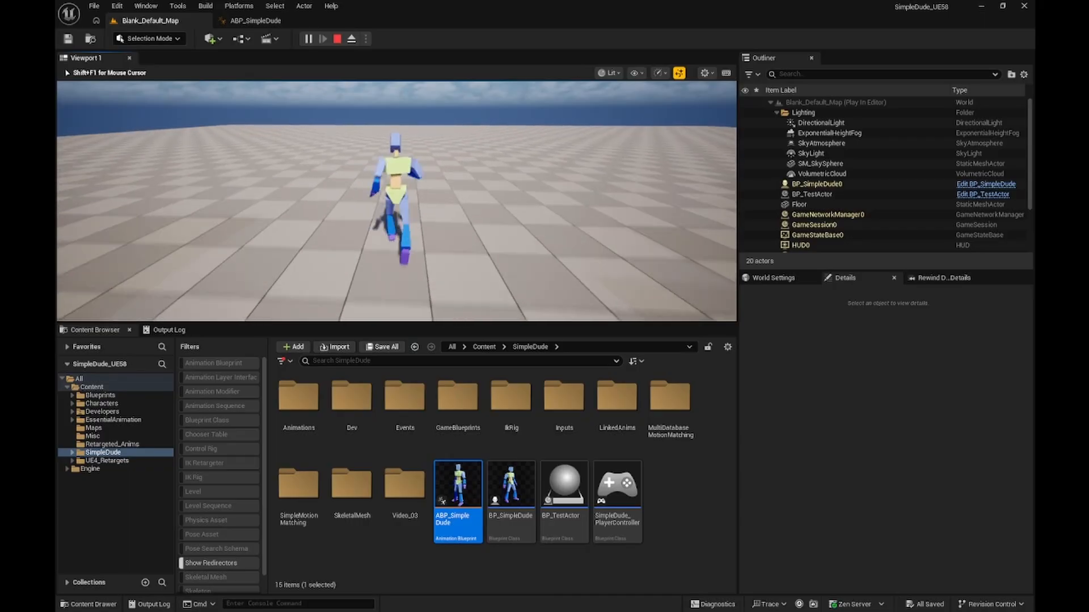
{"action": "key", "text": "d"}
{"action": "key", "text": "a"}
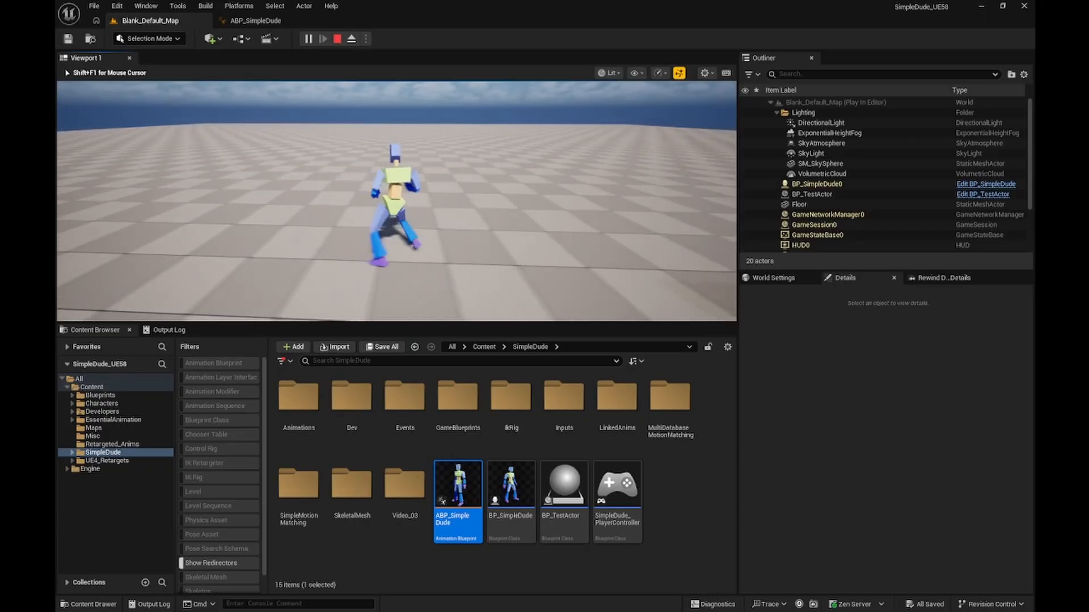
{"action": "key", "text": "d"}
{"action": "key", "text": "w"}
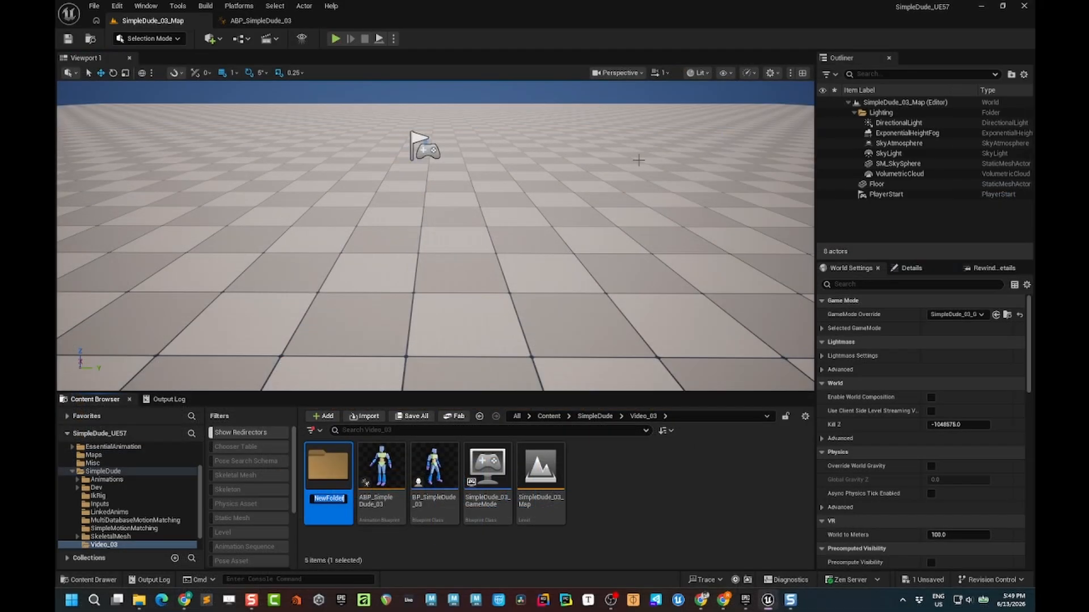
Name the new folder in Video_03 MotionMatching_03 and open it.
{"action": "type", "text": "M"}
{"action": "type", "text": "otion"}
{"action": "type", "text": "Matching"}
{"action": "type", "text": "_03"}
{"action": "key", "text": "Return"}
{"action": "double_click", "coordinate": [329, 471]}
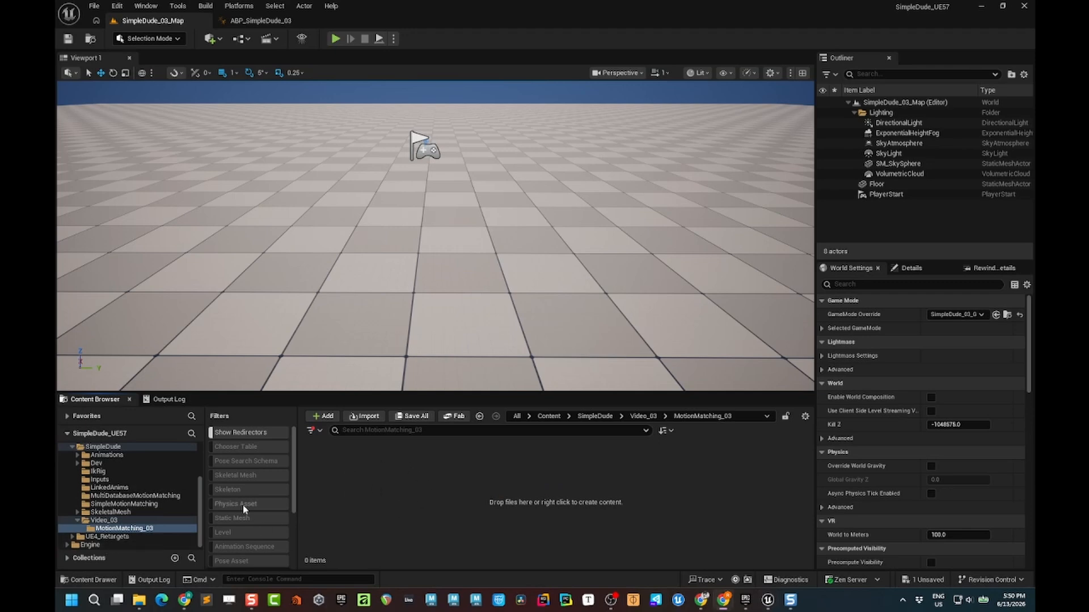
Create a Pose Search Schema for the SK_SimpleDude skeleton in MotionMatching_03 and name it PSS_SimpleDude_03.
{"action": "right_click", "coordinate": [388, 481]}
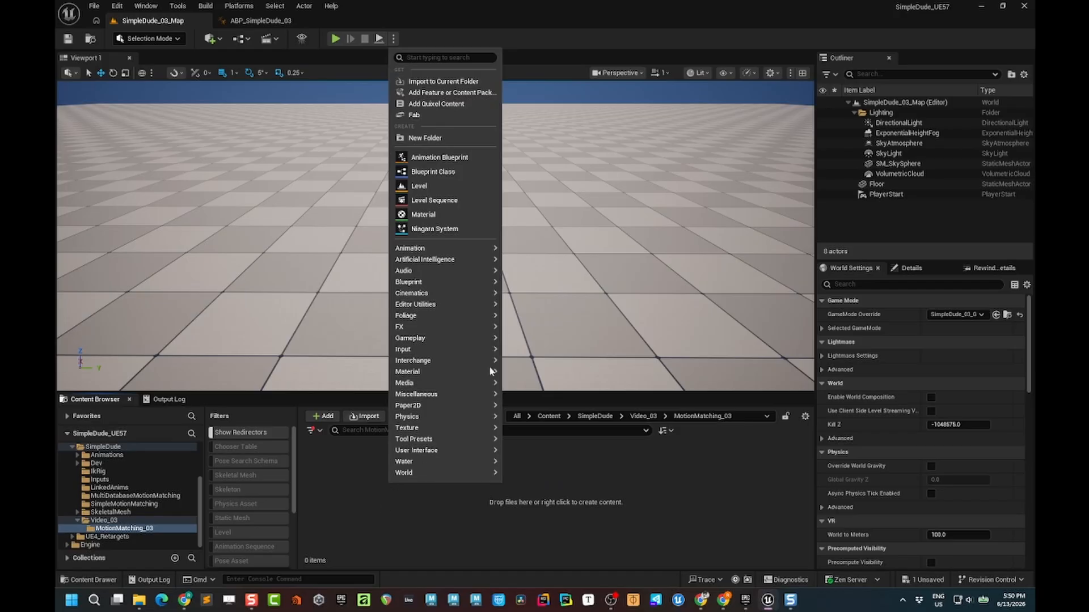
{"action": "mouse_move", "coordinate": [449, 250]}
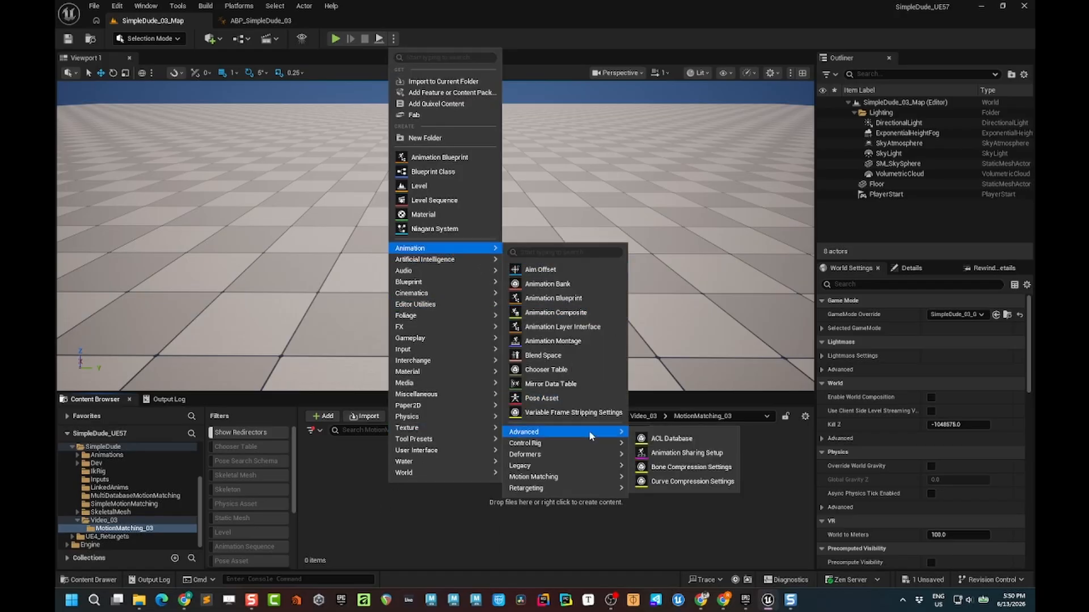
{"action": "mouse_move", "coordinate": [559, 480]}
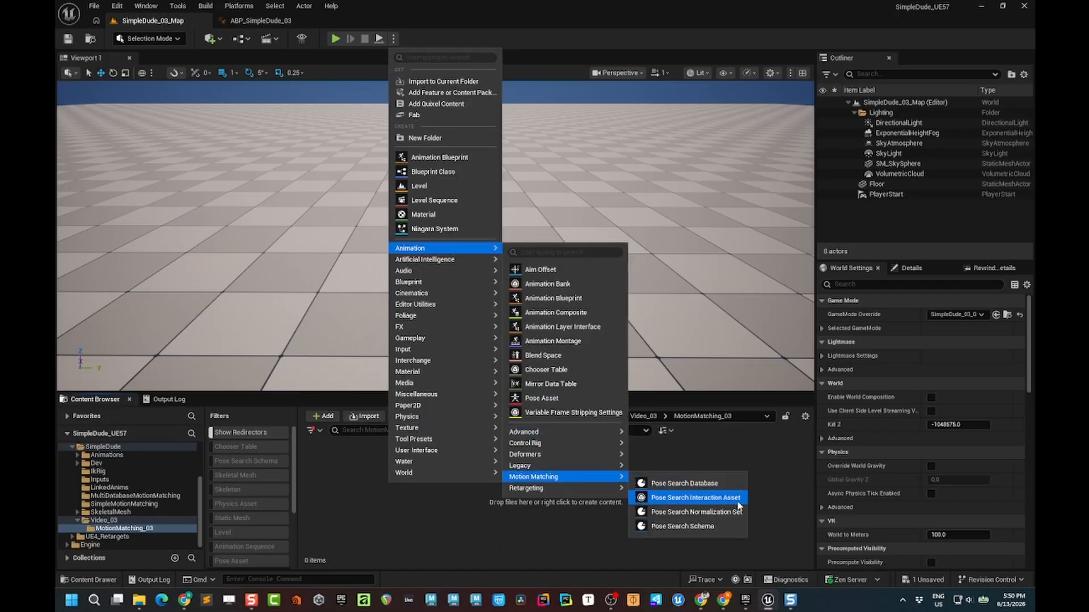
{"action": "left_click", "coordinate": [684, 527]}
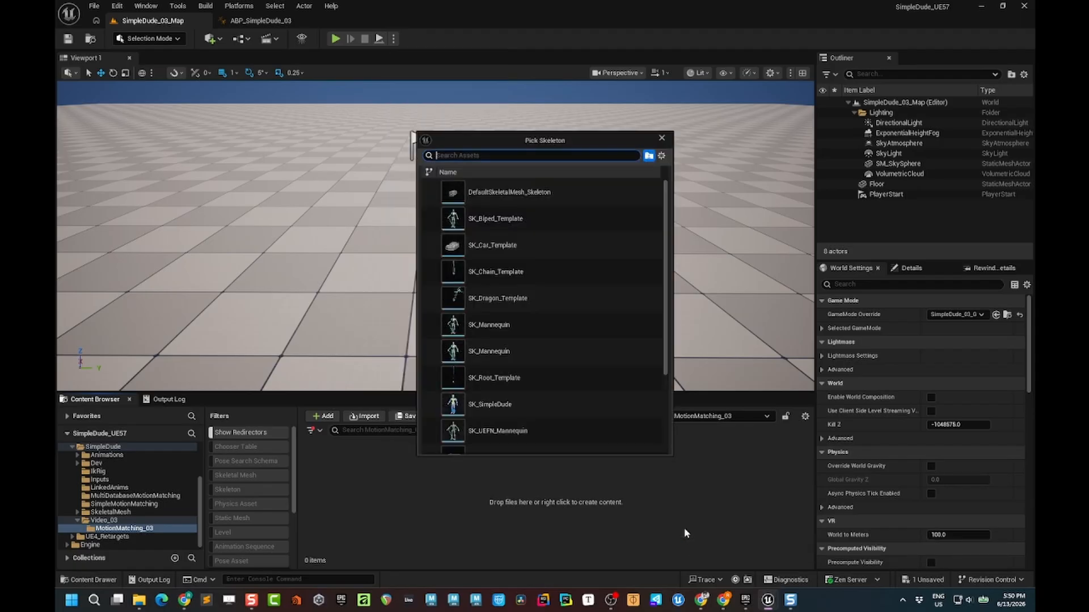
{"action": "type", "text": "simple"}
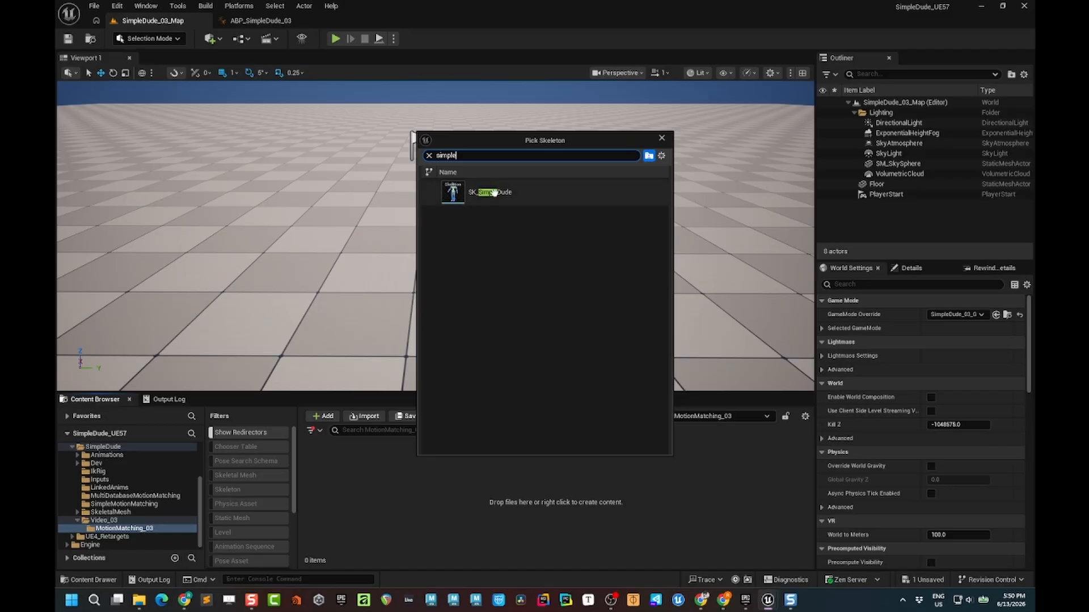
{"action": "left_click", "coordinate": [491, 192]}
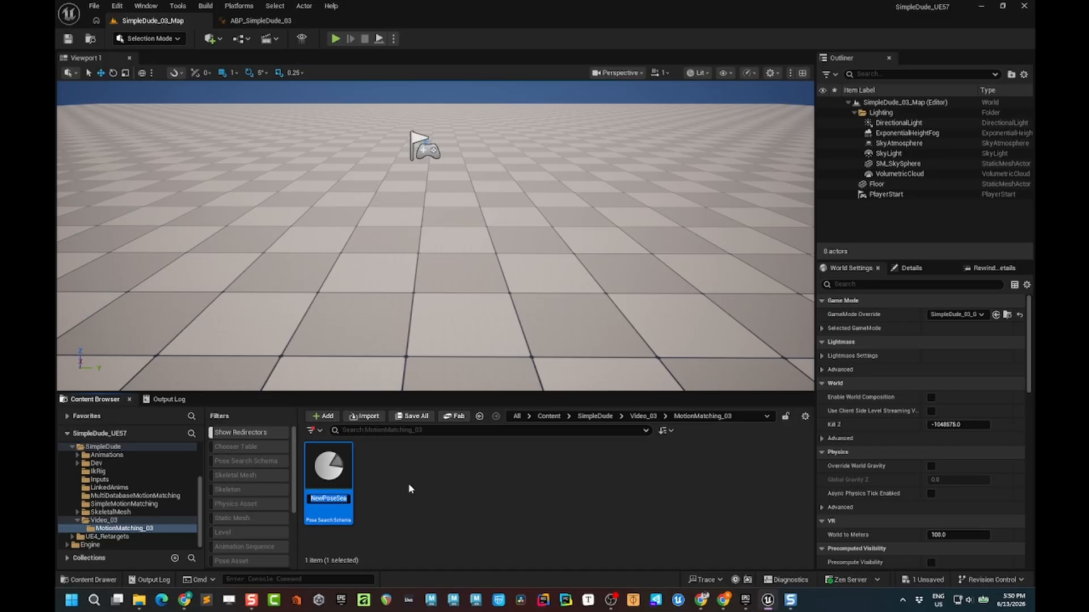
{"action": "type", "text": "PSS"}
{"action": "type", "text": "_Simp"}
{"action": "type", "text": "leDude"}
{"action": "type", "text": "_03"}
{"action": "key", "text": "Return"}
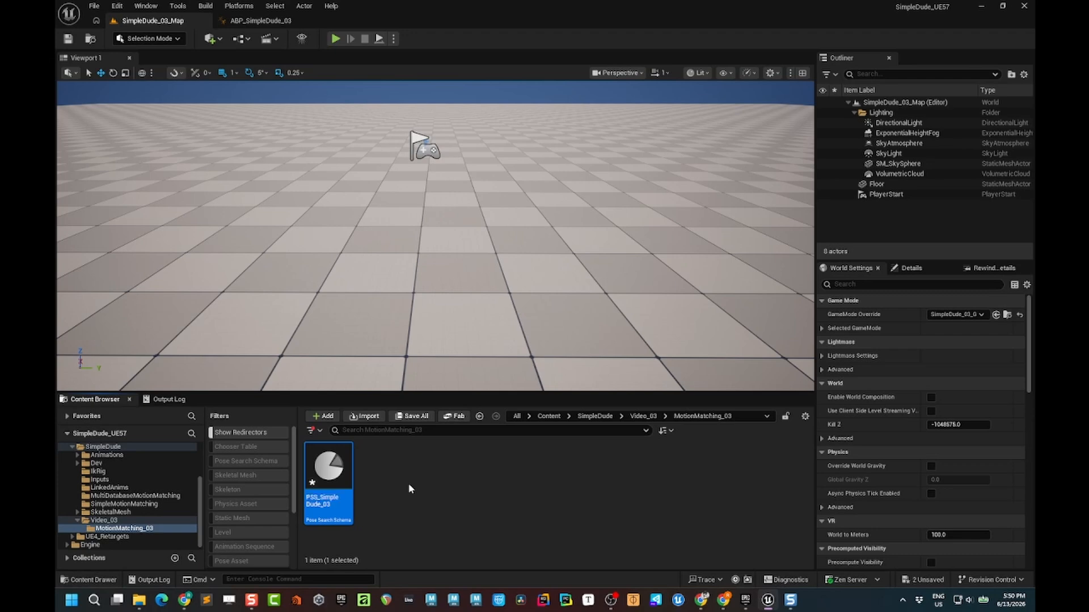
Open PSS_SimpleDude_03 and set the Pose Channel's first sampled bone reference to lf_foot_jnt.
{"action": "double_click", "coordinate": [341, 479]}
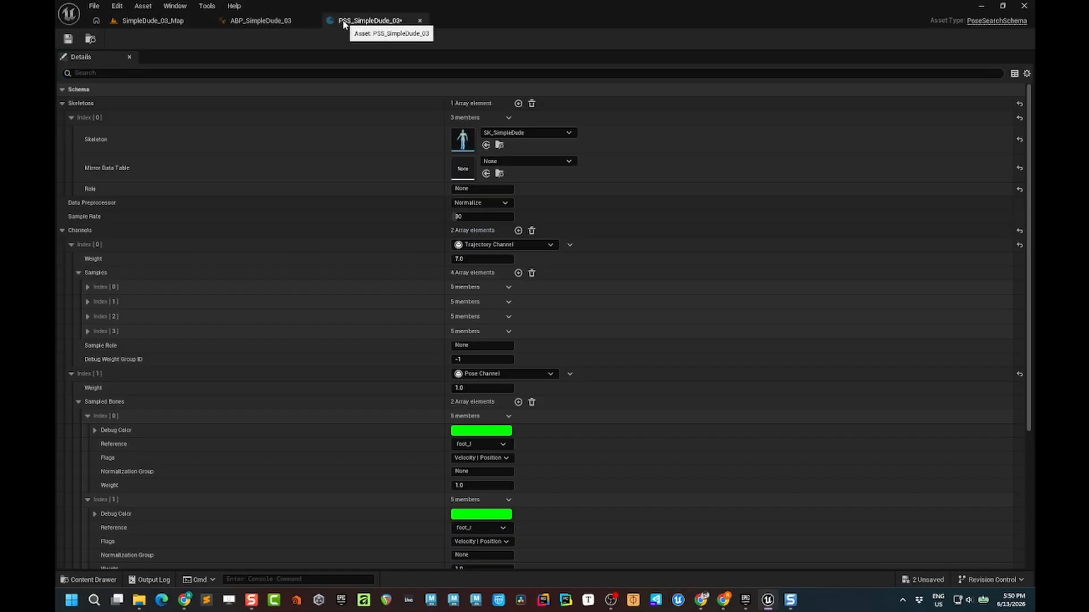
{"action": "scroll", "coordinate": [327, 270], "scroll_direction": "down", "scroll_amount": 1}
{"action": "scroll", "coordinate": [327, 272], "scroll_direction": "down", "scroll_amount": 4}
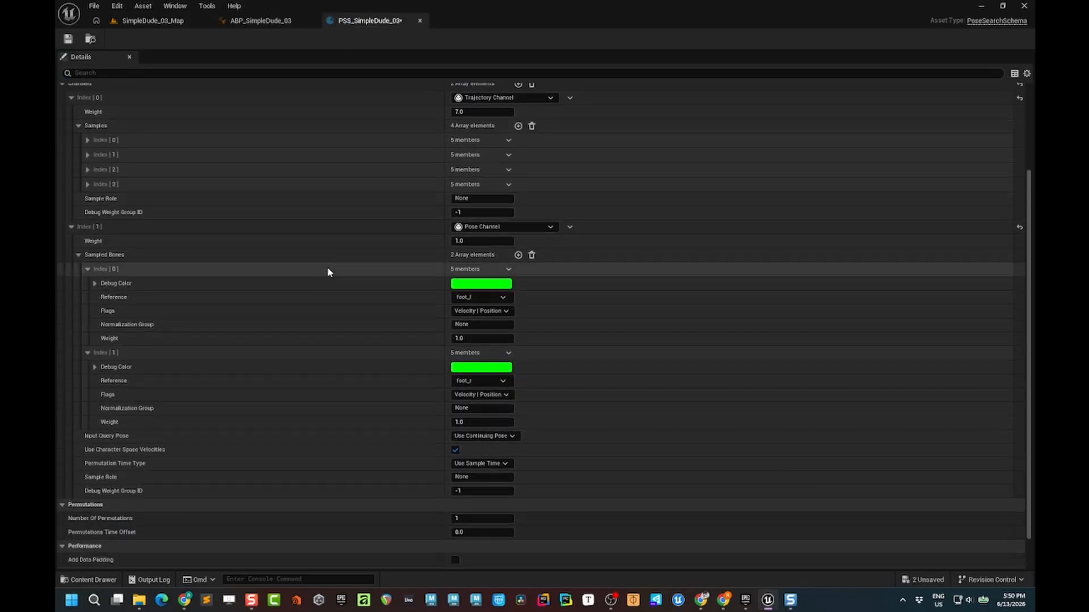
{"action": "left_click", "coordinate": [502, 299]}
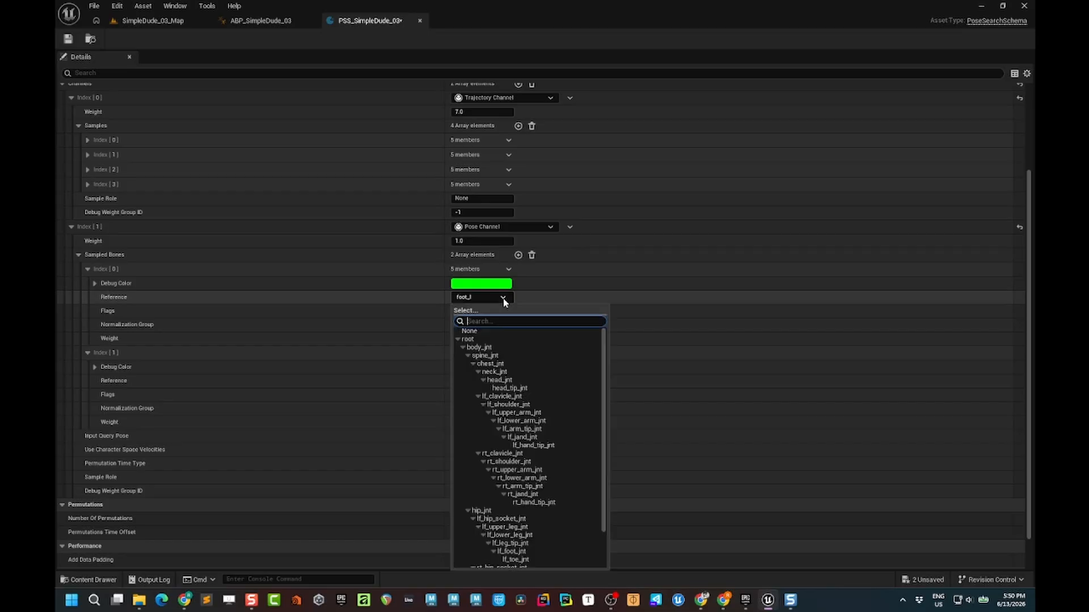
{"action": "scroll", "coordinate": [546, 495], "scroll_direction": "down", "scroll_amount": 2}
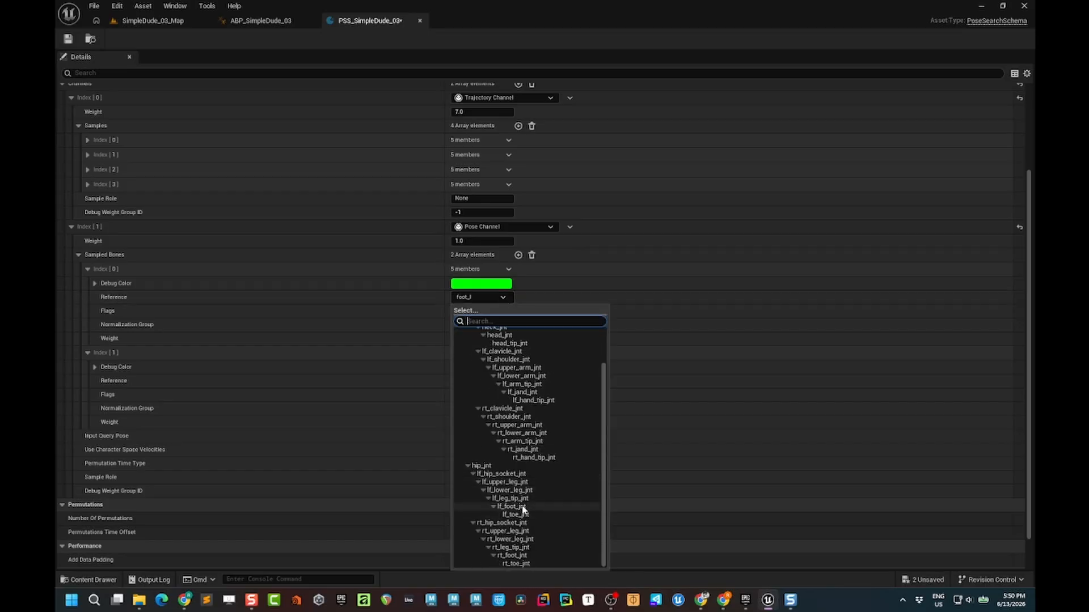
{"action": "left_click", "coordinate": [523, 508]}
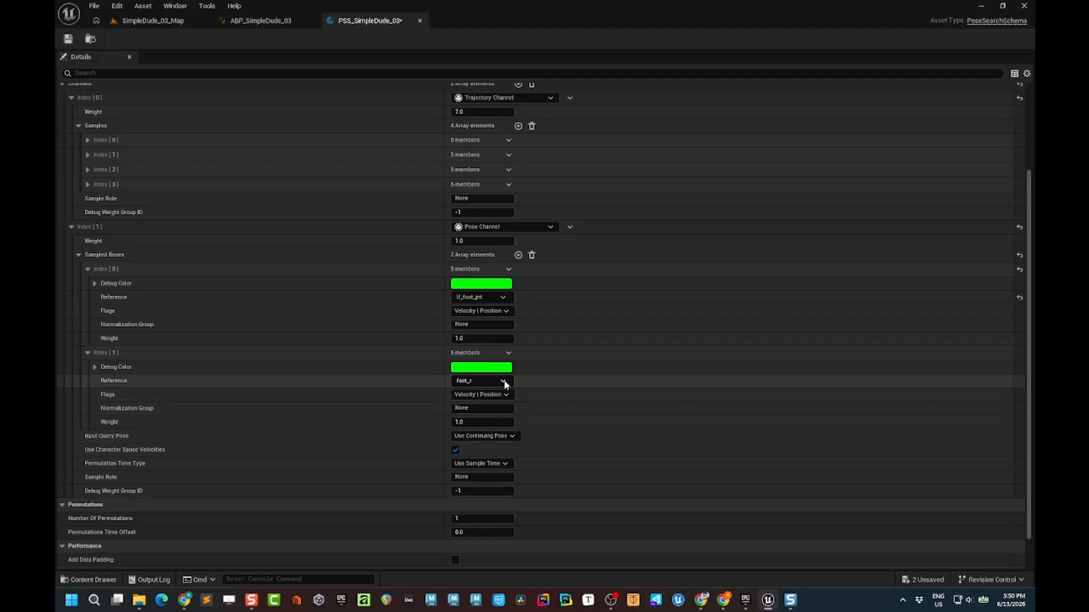
Set the Pose Channel's second sampled bone reference to rt_foot_jnt and save the schema.
{"action": "left_click", "coordinate": [504, 379]}
{"action": "scroll", "coordinate": [537, 285], "scroll_direction": "down", "scroll_amount": 2}
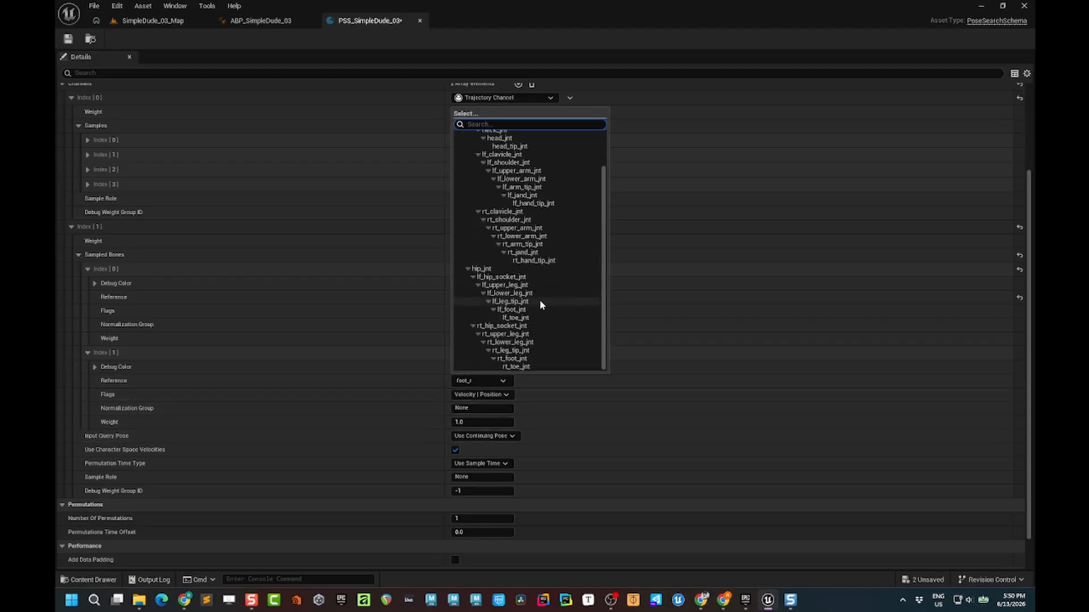
{"action": "left_click", "coordinate": [513, 359]}
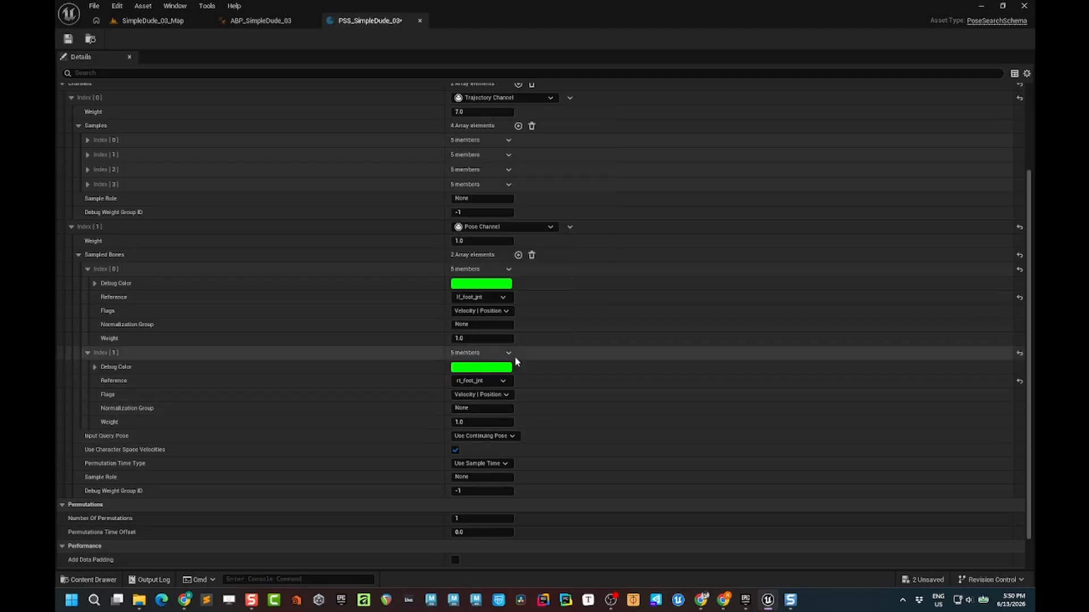
{"action": "left_click", "coordinate": [68, 39]}
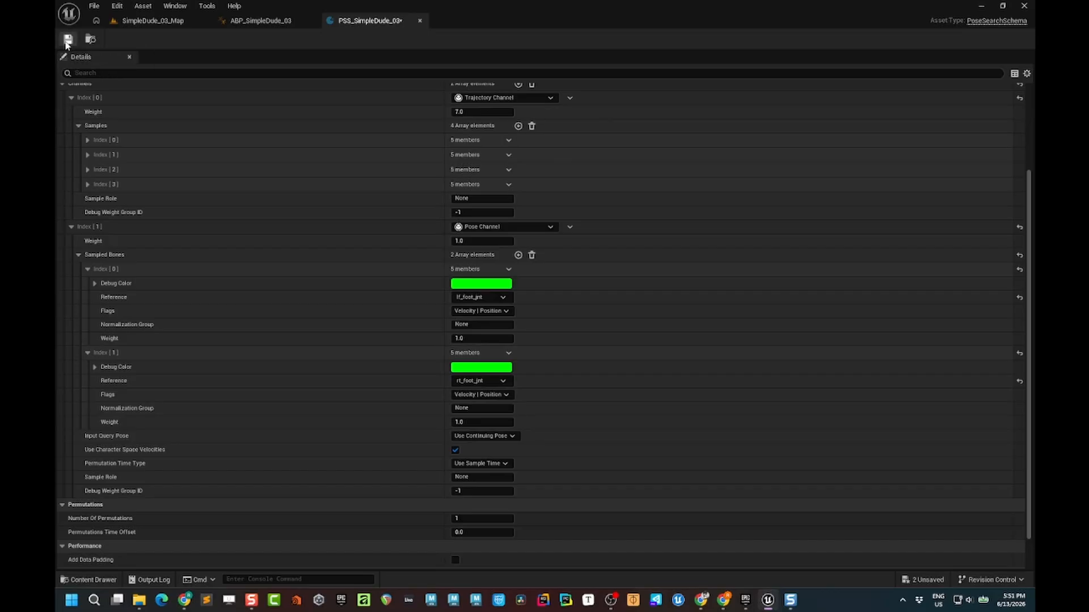
Create a Pose Search Database in MotionMatching_03 using the PSS_SimpleDude_03 schema and name it PSD_SimpleDude_03.
{"action": "left_click", "coordinate": [141, 21]}
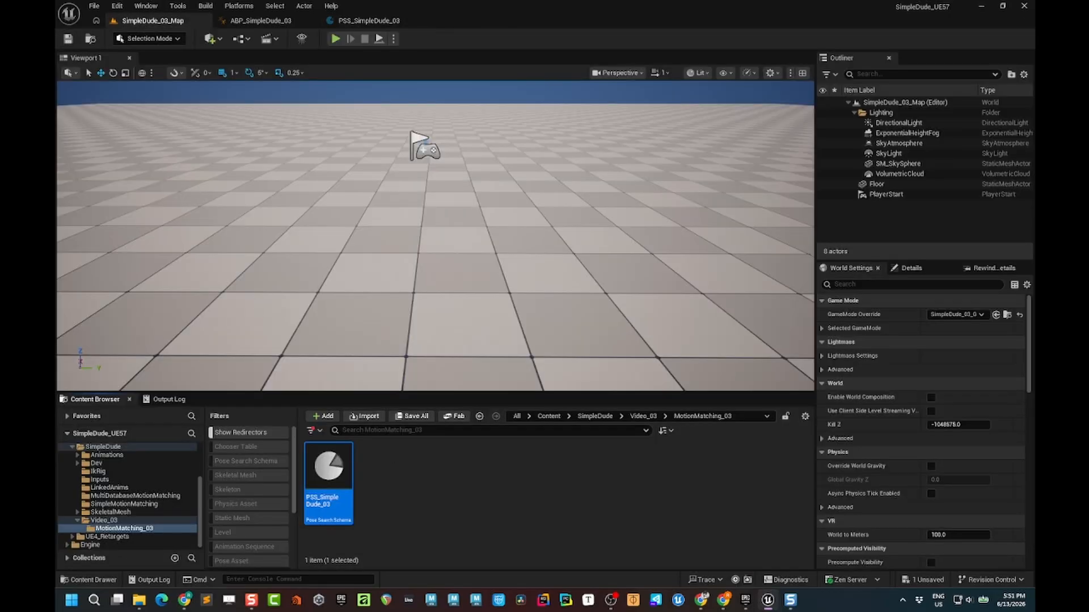
{"action": "right_click", "coordinate": [435, 475]}
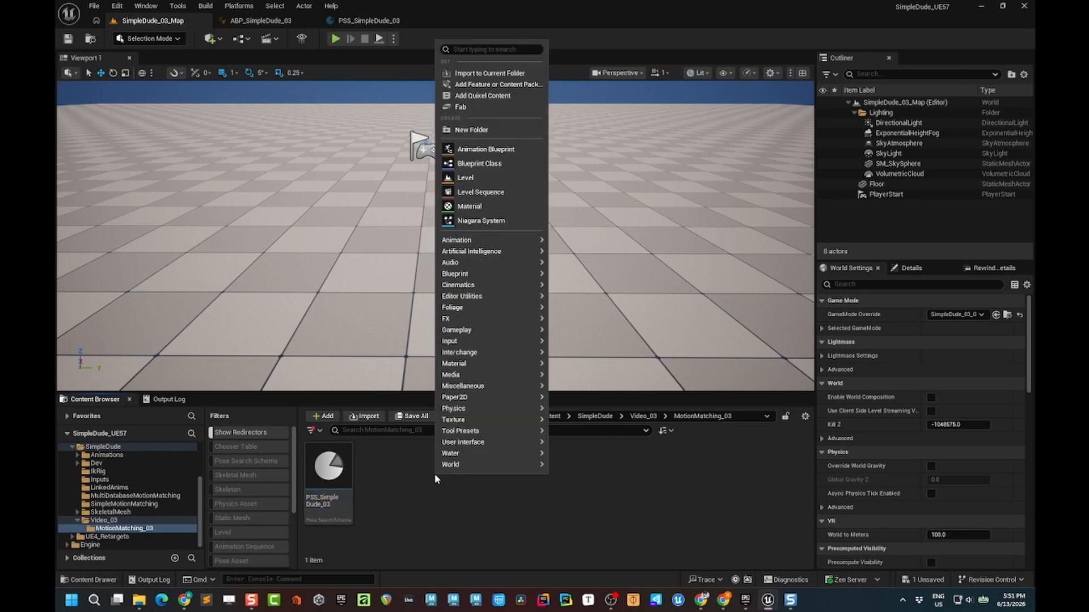
{"action": "mouse_move", "coordinate": [471, 243]}
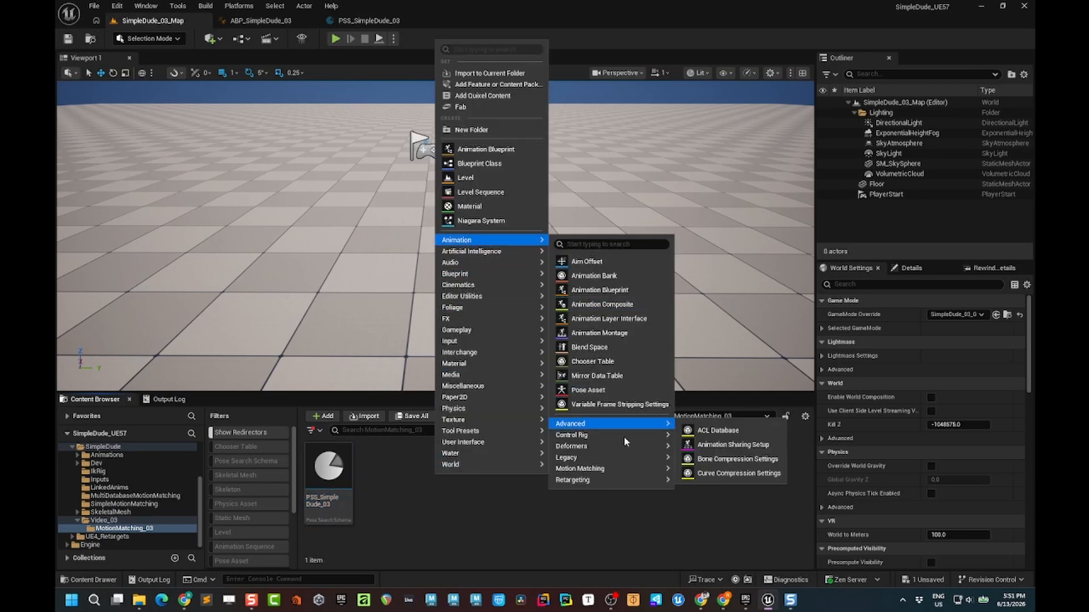
{"action": "mouse_move", "coordinate": [604, 470]}
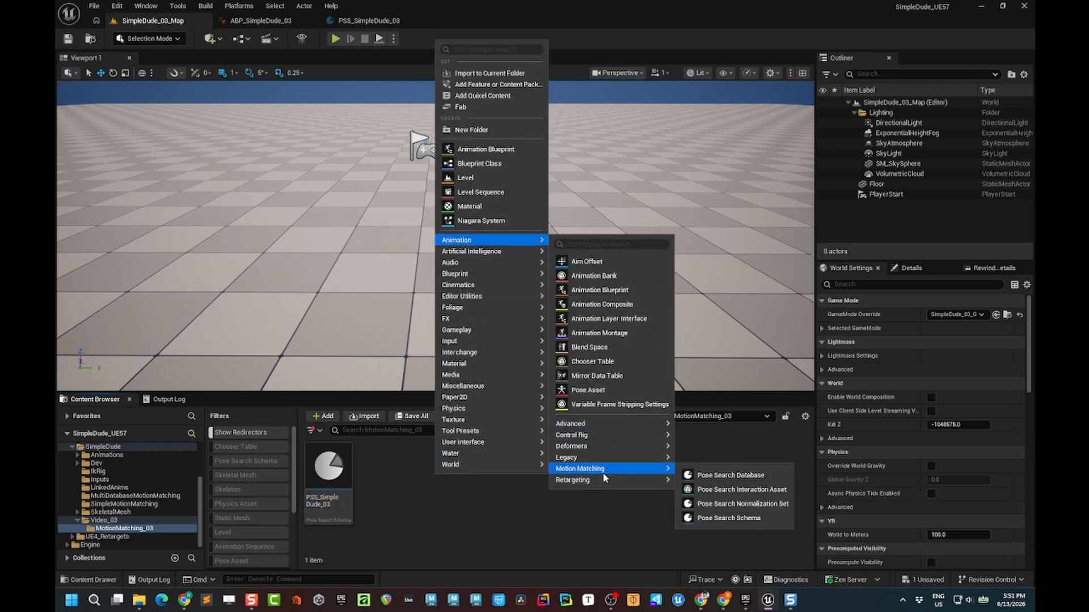
{"action": "left_click", "coordinate": [749, 476]}
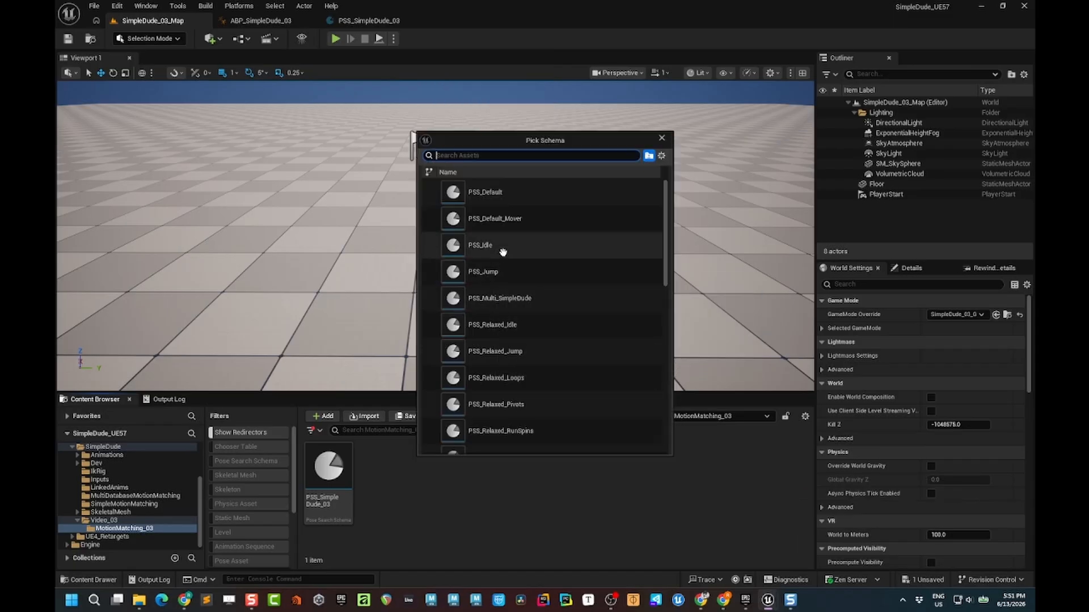
{"action": "type", "text": "simple"}
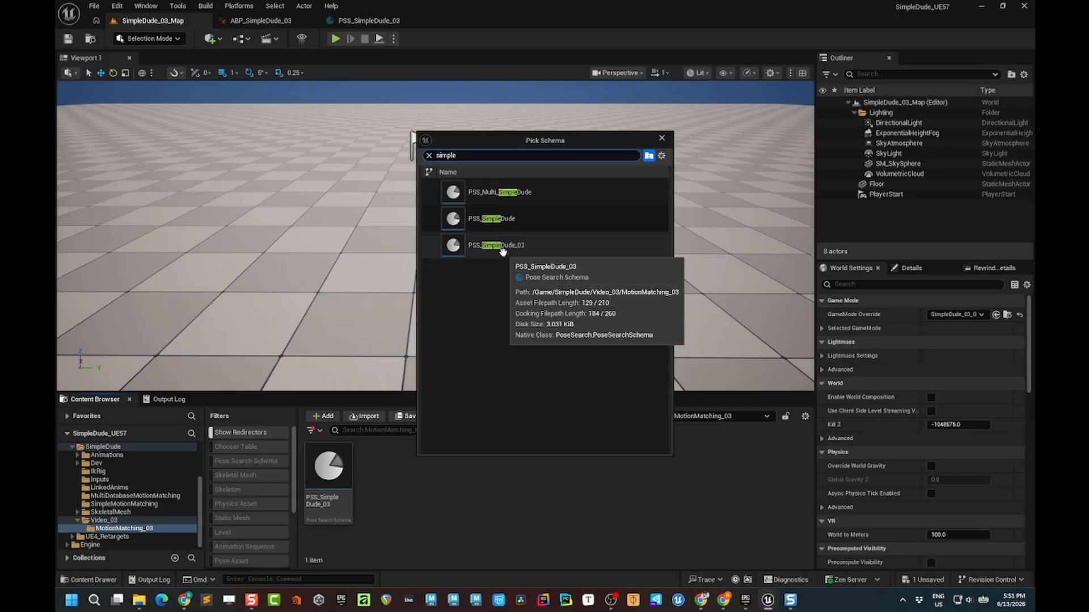
{"action": "left_click", "coordinate": [496, 245]}
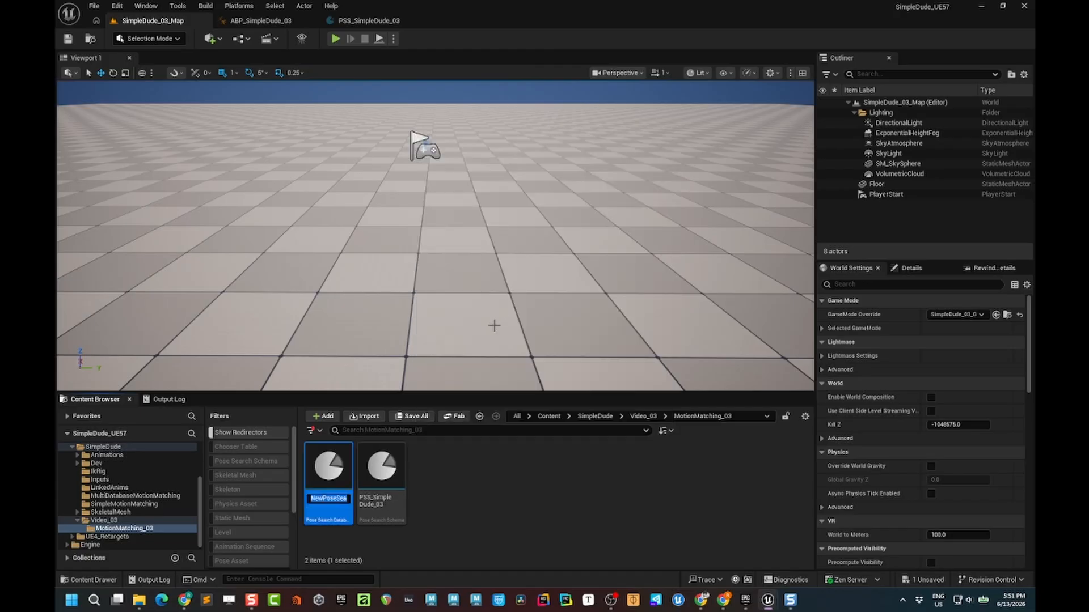
{"action": "type", "text": "PSD"}
{"action": "type", "text": "_SimpleDude"}
{"action": "type", "text": "_03"}
{"action": "key", "text": "Return"}
Open PSD_SimpleDude_03 and add the SimpleDude_M_Neutral_Stand_Idle_Loop animation to its asset list.
{"action": "double_click", "coordinate": [333, 477]}
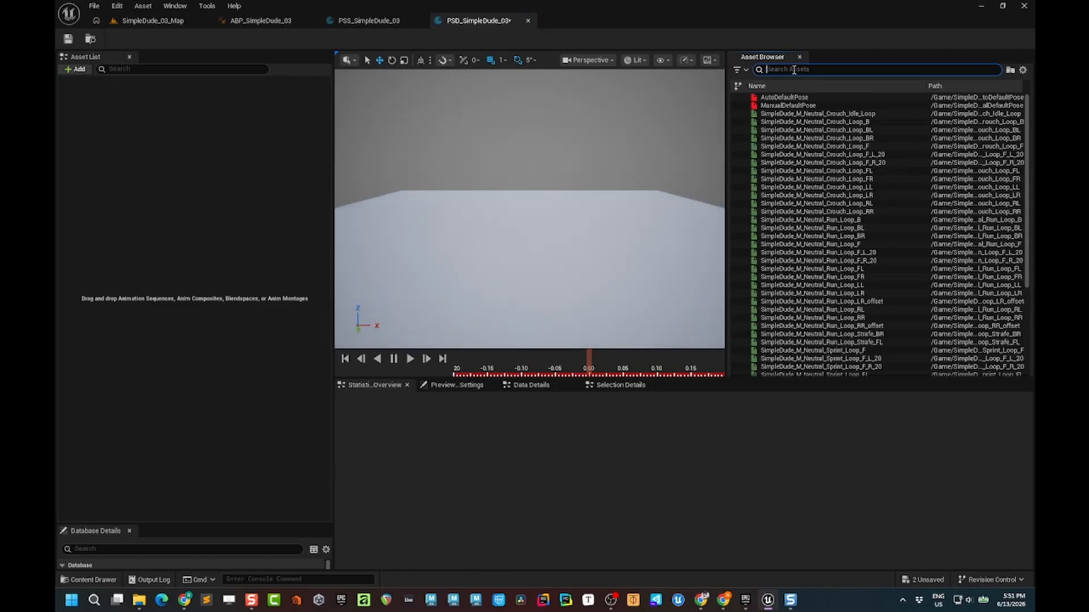
{"action": "type", "text": "simpleDude"}
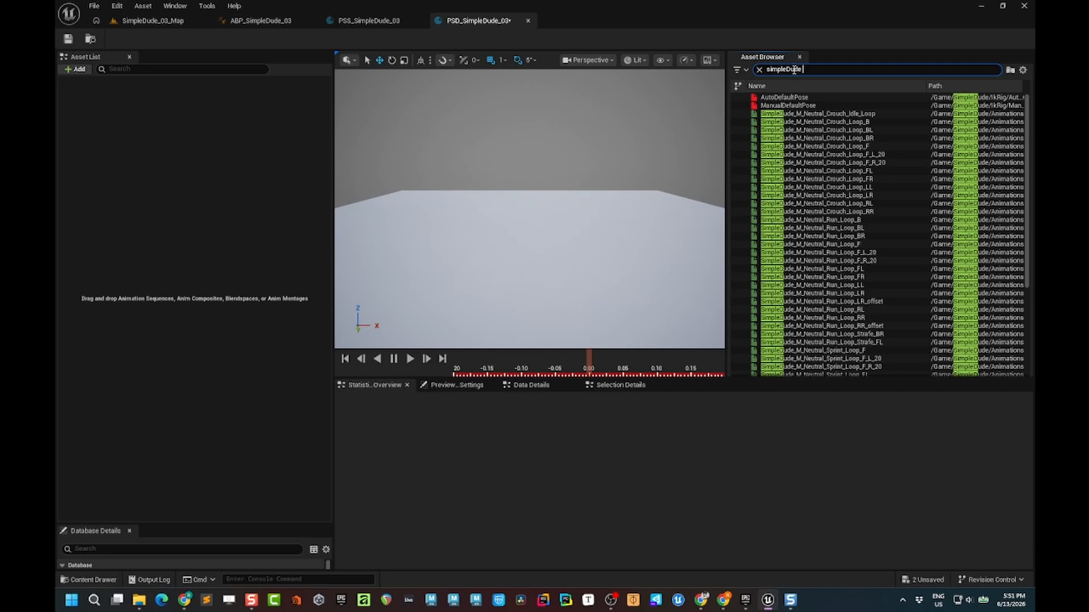
{"action": "type", "text": " idle"}
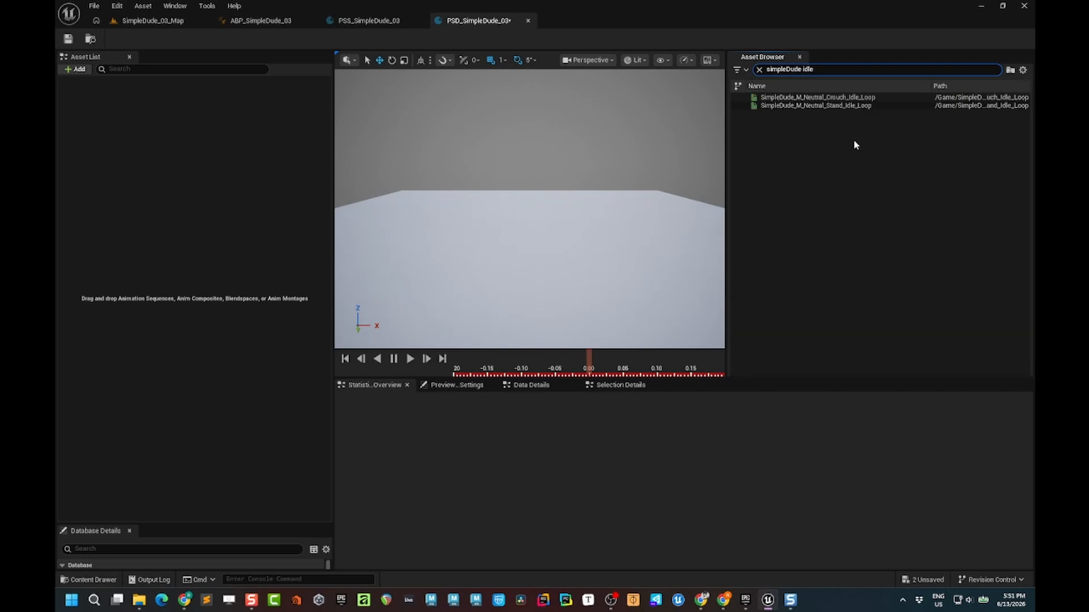
{"action": "left_click_drag", "start_coordinate": [817, 106], "coordinate": [197, 181]}
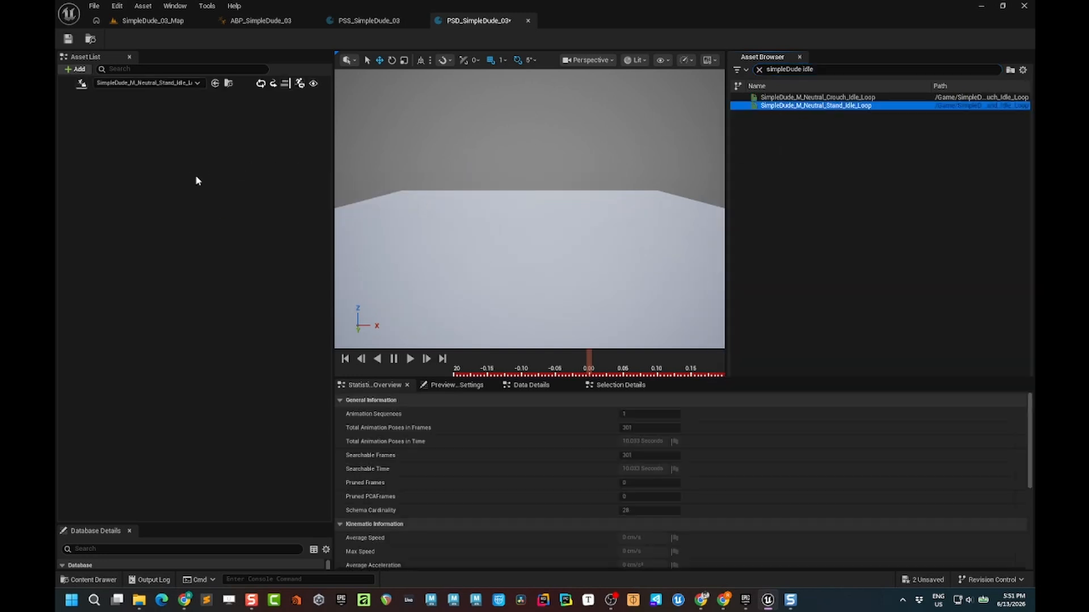
Add the SimpleDude_M_Neutral_Walk_Loop animations B, BL, BR, F, FL, FR, LL, LR, RL and RR to the database's asset list.
{"action": "left_click", "coordinate": [819, 69]}
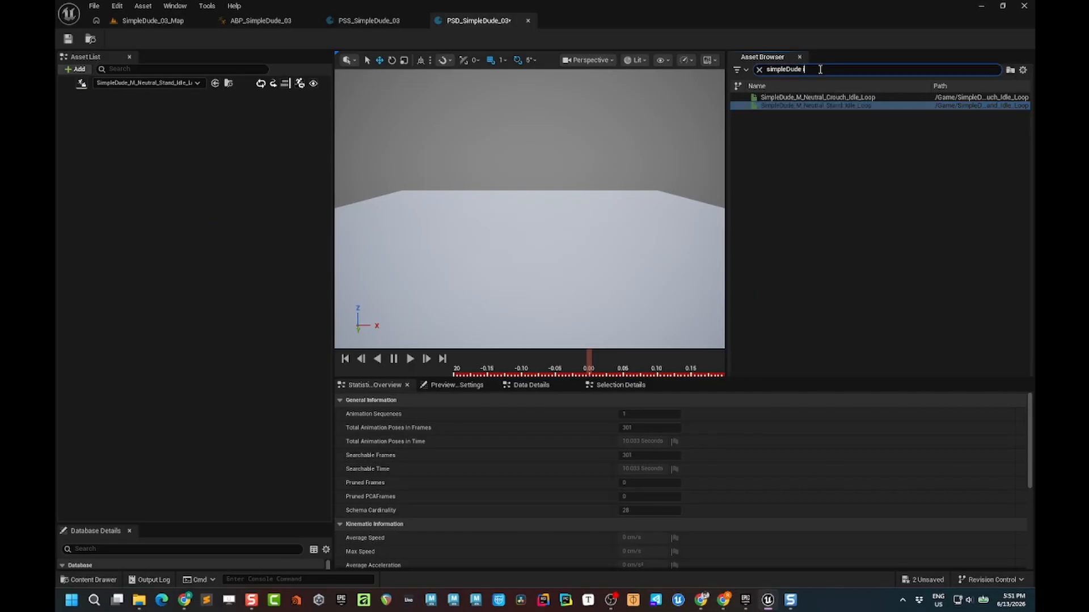
{"action": "type", "text": "walk"}
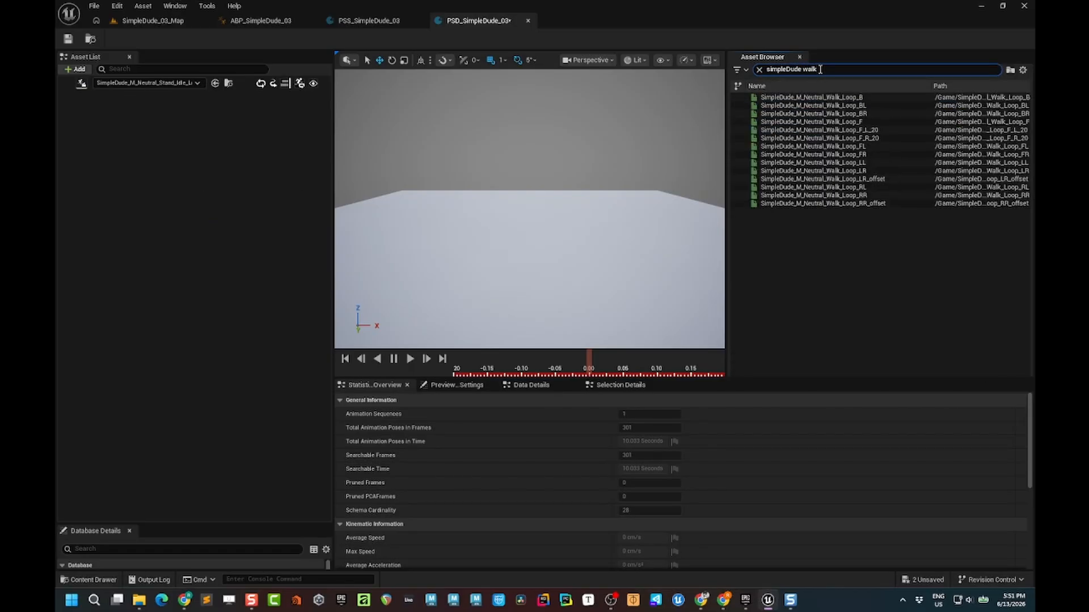
{"action": "left_click", "coordinate": [854, 98]}
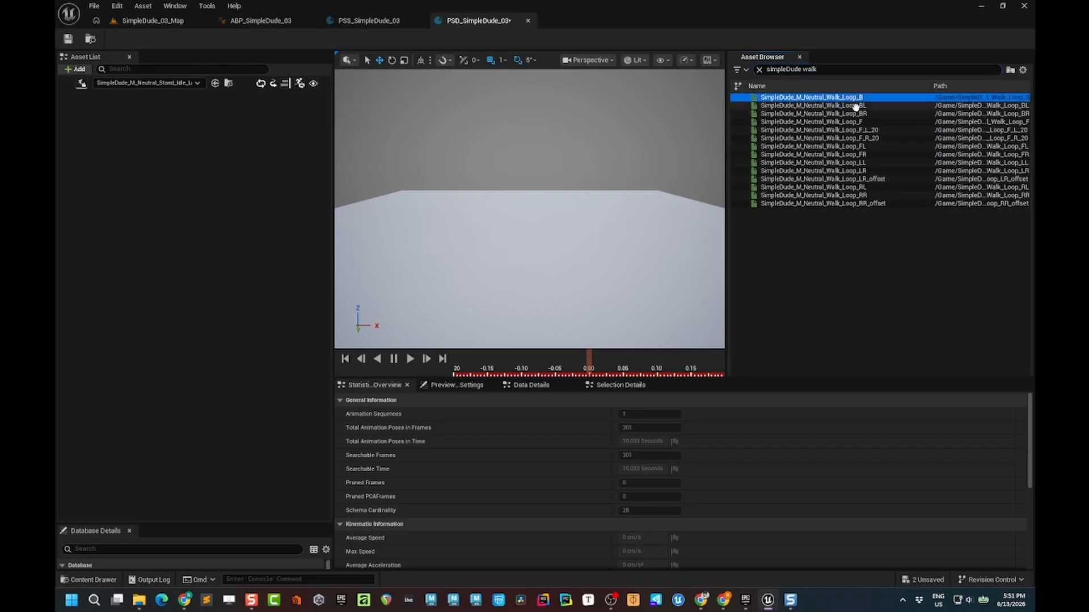
{"action": "left_click", "coordinate": [854, 106], "text": "ctrl"}
{"action": "left_click", "coordinate": [854, 114], "text": "ctrl"}
{"action": "left_click", "coordinate": [854, 122], "text": "ctrl"}
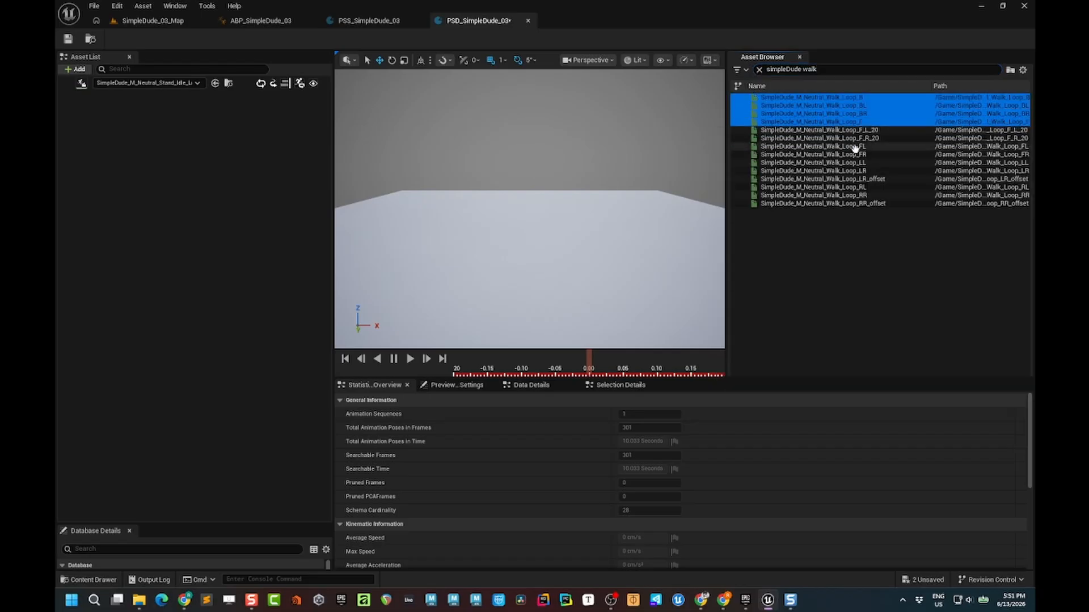
{"action": "left_click", "coordinate": [854, 146], "text": "ctrl"}
{"action": "left_click", "coordinate": [851, 154], "text": "ctrl"}
{"action": "left_click", "coordinate": [851, 162], "text": "ctrl"}
{"action": "left_click", "coordinate": [849, 171], "text": "ctrl"}
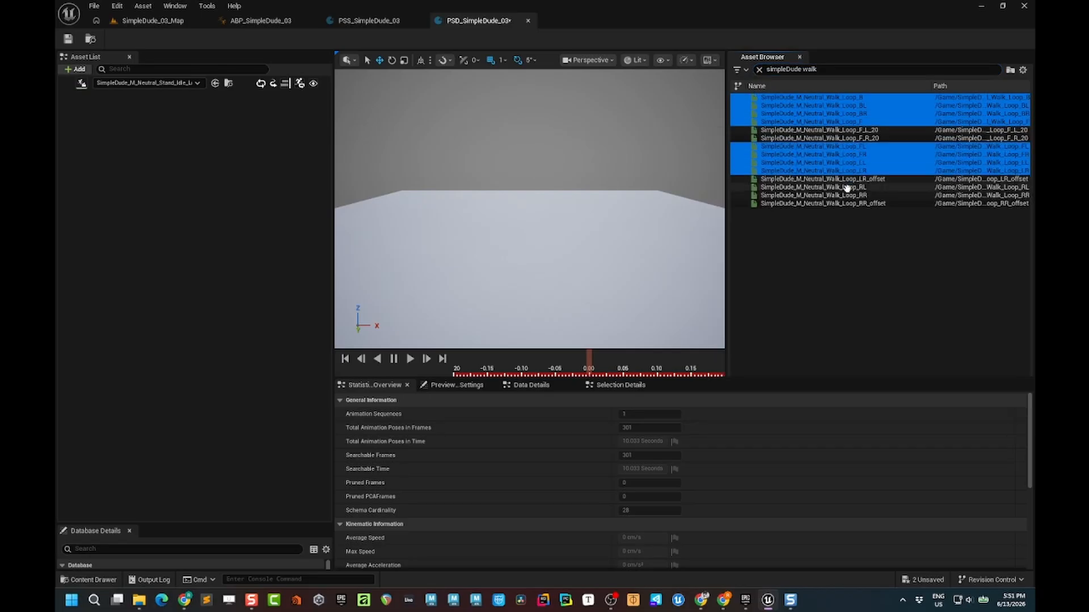
{"action": "left_click", "coordinate": [846, 188], "text": "ctrl"}
{"action": "left_click", "coordinate": [847, 195], "text": "ctrl"}
{"action": "left_click_drag", "start_coordinate": [830, 99], "coordinate": [125, 166]}
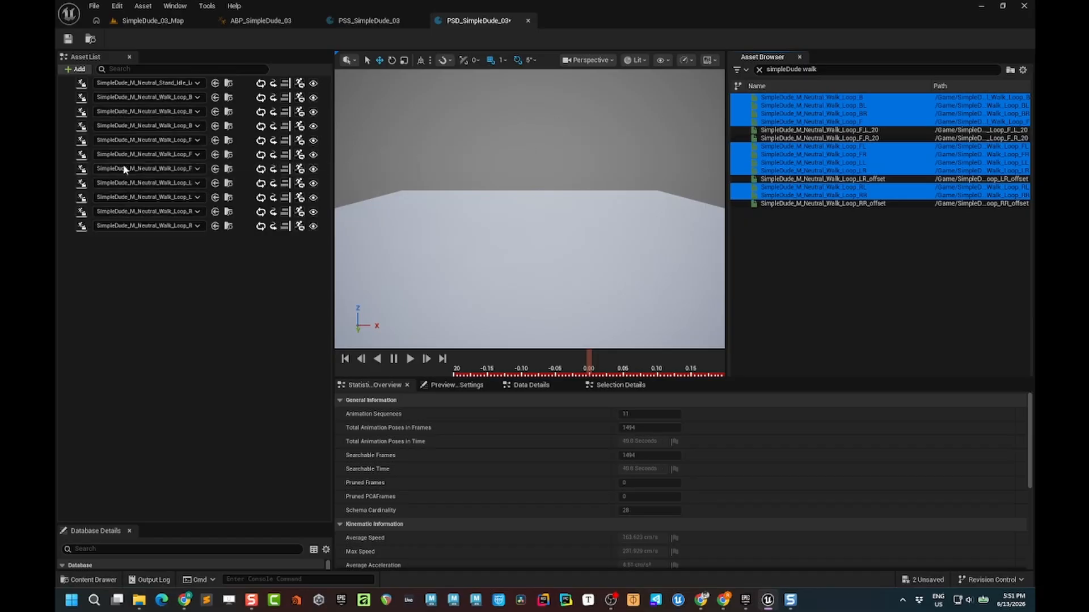
Add the SimpleDude_M_Neutral_Run_Loop animations B, BL, BR, F, FL, FR, LL, LR, RL and RR to the database's asset list.
{"action": "double_click", "coordinate": [805, 70]}
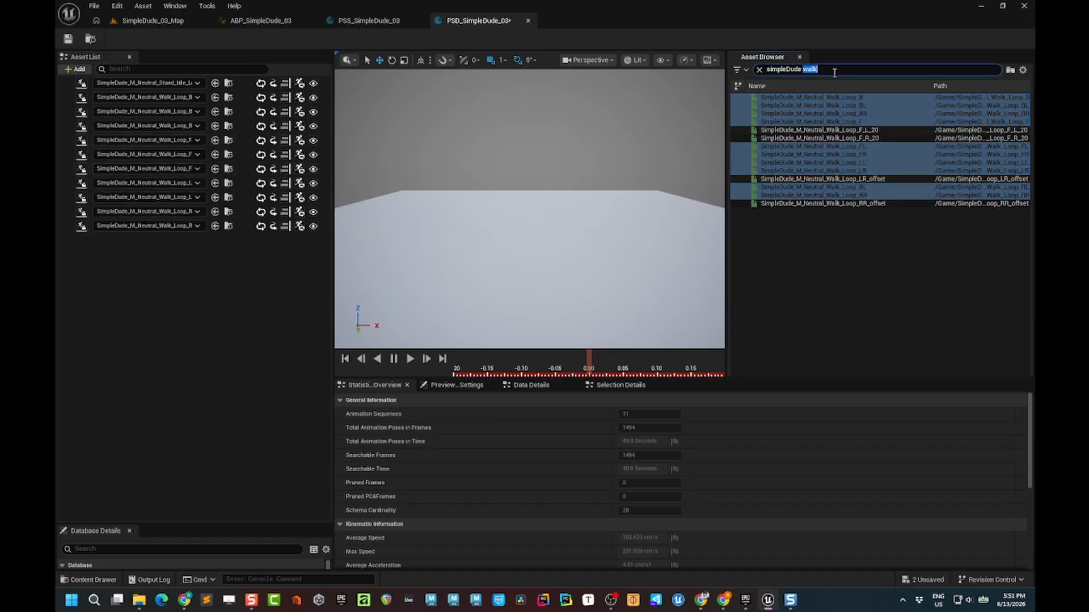
{"action": "type", "text": "run"}
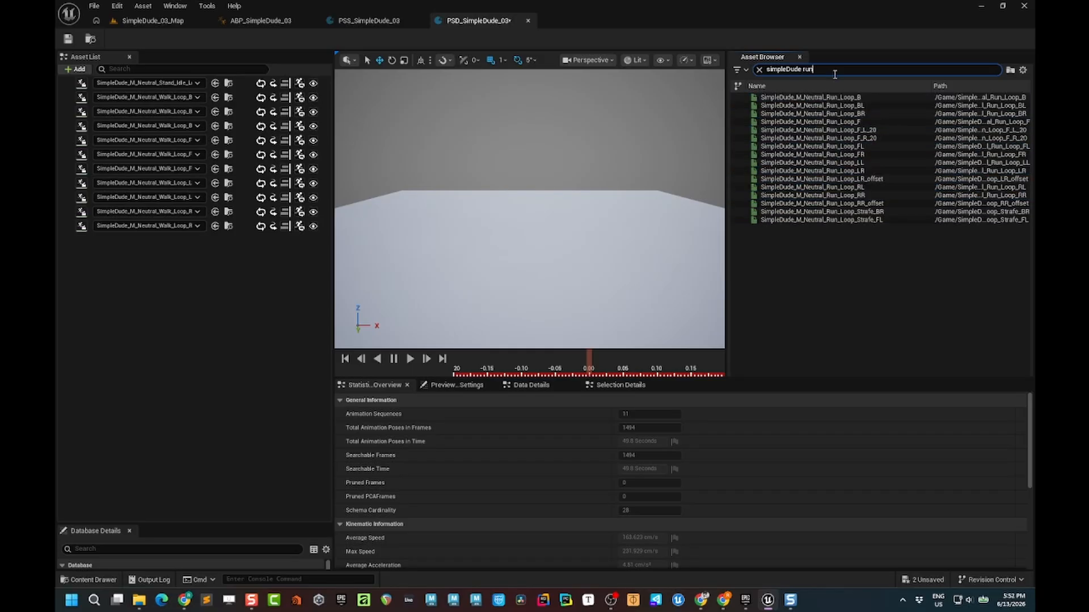
{"action": "left_click", "coordinate": [805, 97]}
{"action": "left_click", "coordinate": [864, 115], "text": "shift"}
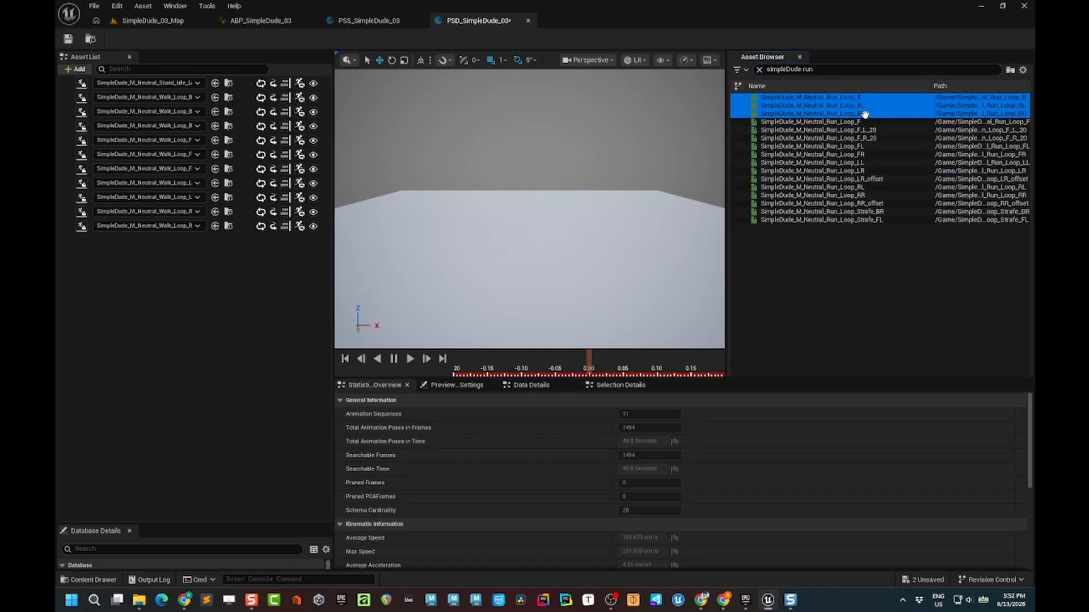
{"action": "left_click", "coordinate": [865, 121], "text": "shift"}
{"action": "left_click", "coordinate": [864, 146], "text": "ctrl"}
{"action": "left_click", "coordinate": [864, 155], "text": "ctrl"}
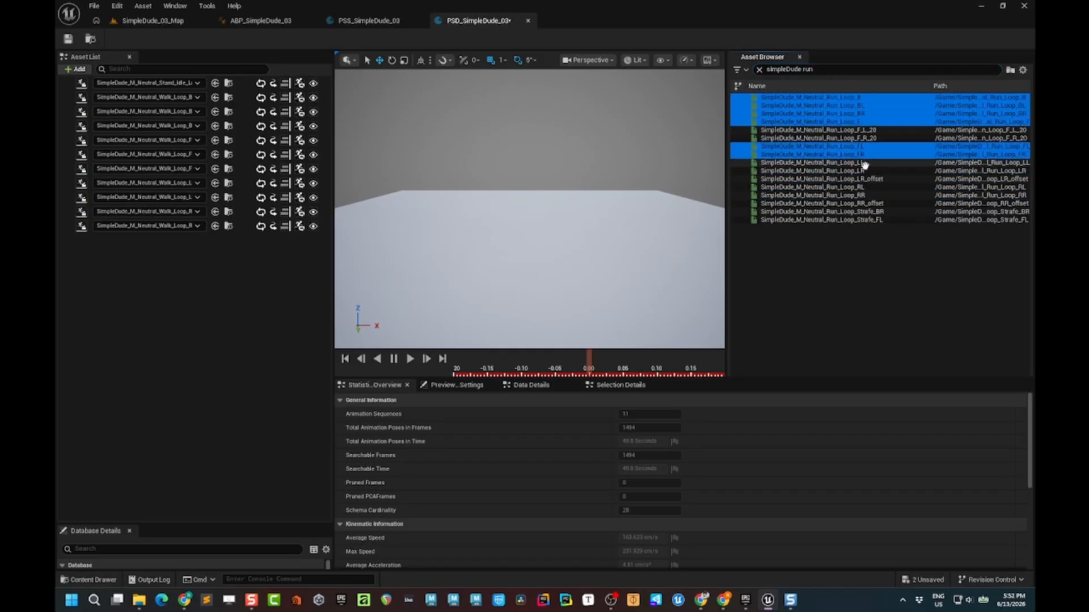
{"action": "left_click", "coordinate": [864, 163], "text": "ctrl"}
{"action": "left_click", "coordinate": [864, 170], "text": "ctrl"}
{"action": "left_click", "coordinate": [863, 187], "text": "ctrl"}
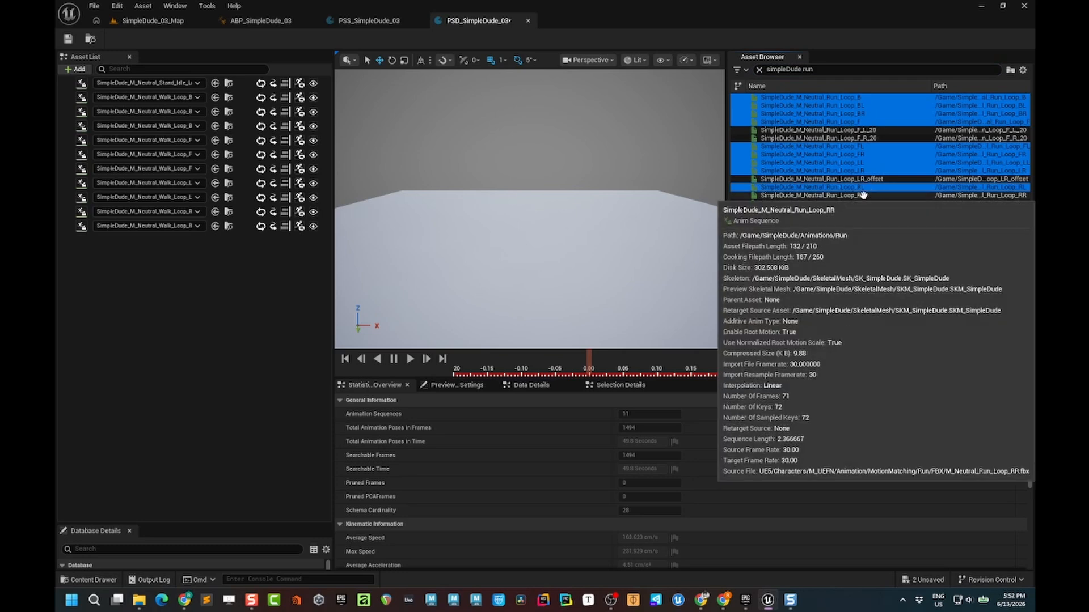
{"action": "left_click", "coordinate": [863, 195], "text": "ctrl"}
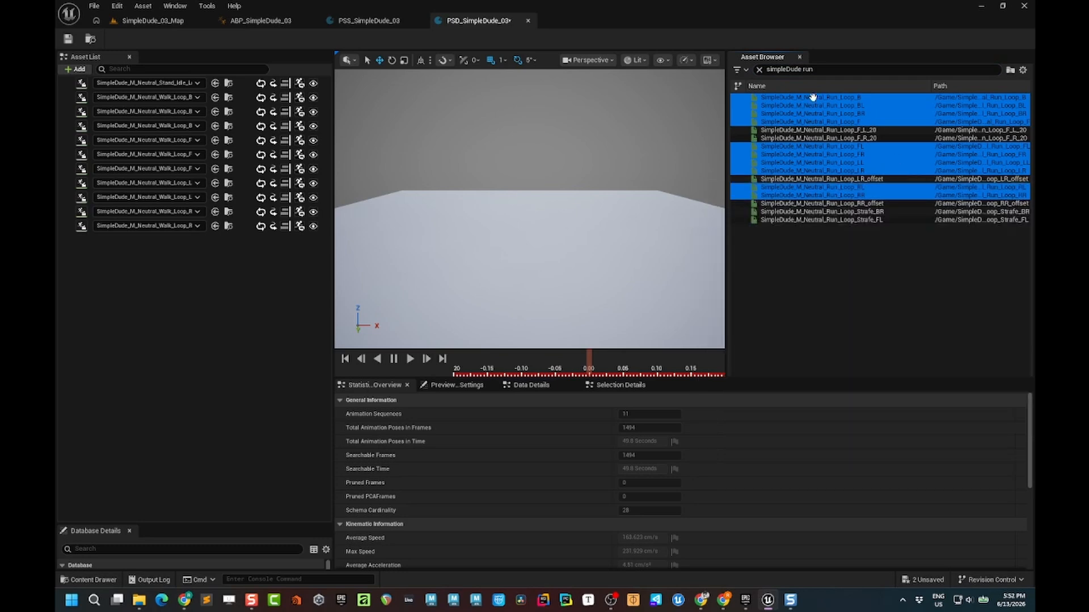
{"action": "left_click_drag", "start_coordinate": [812, 97], "coordinate": [145, 343]}
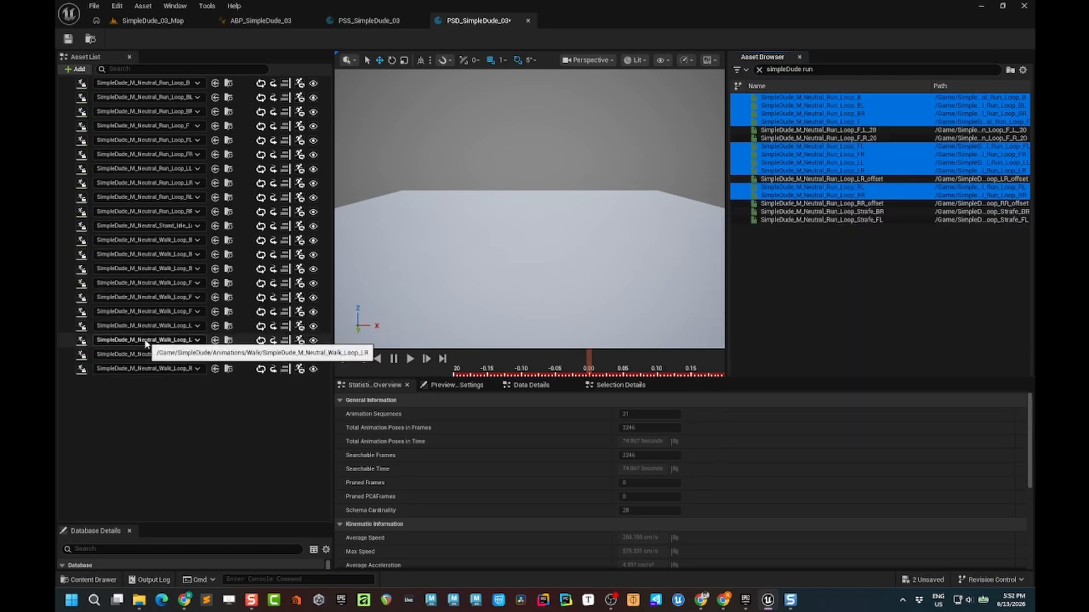
Preview all animations of the asset list together and save PSD_SimpleDude_03.
{"action": "left_click", "coordinate": [236, 84]}
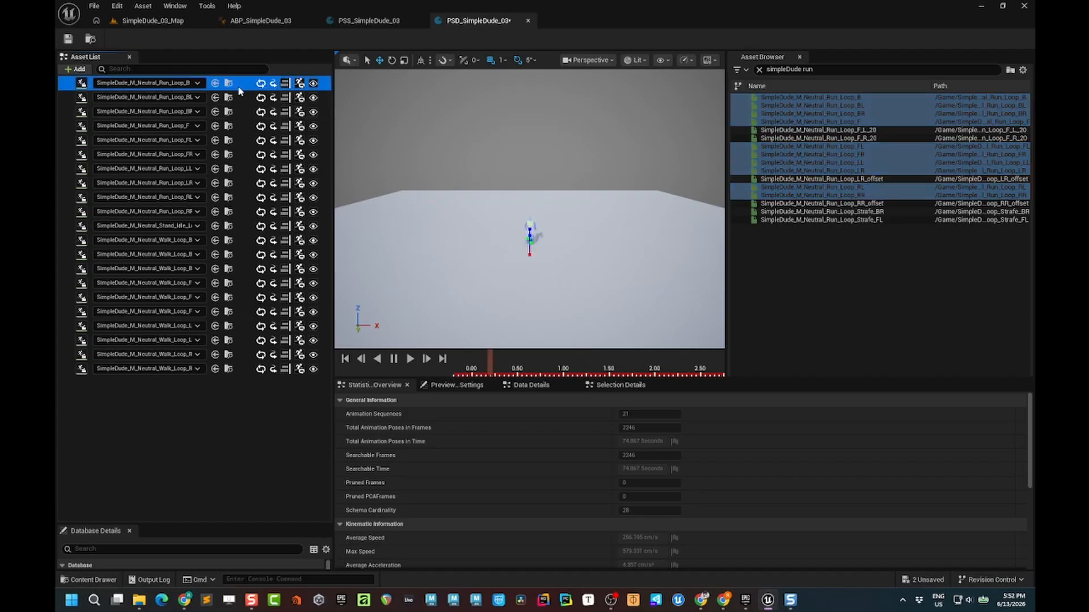
{"action": "left_click", "coordinate": [246, 370], "text": "shift"}
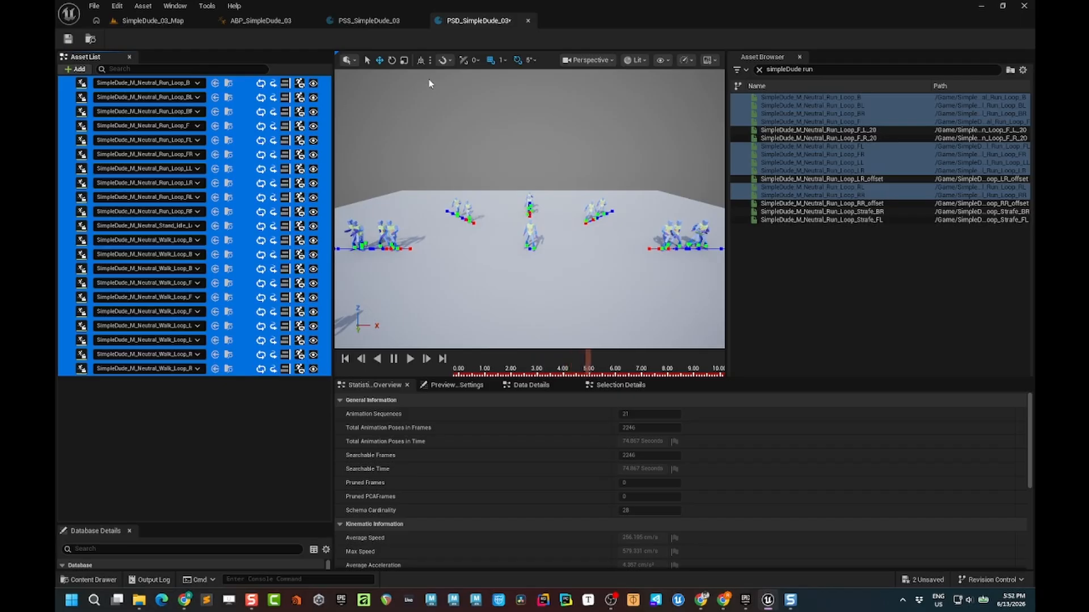
{"action": "left_click", "coordinate": [432, 126]}
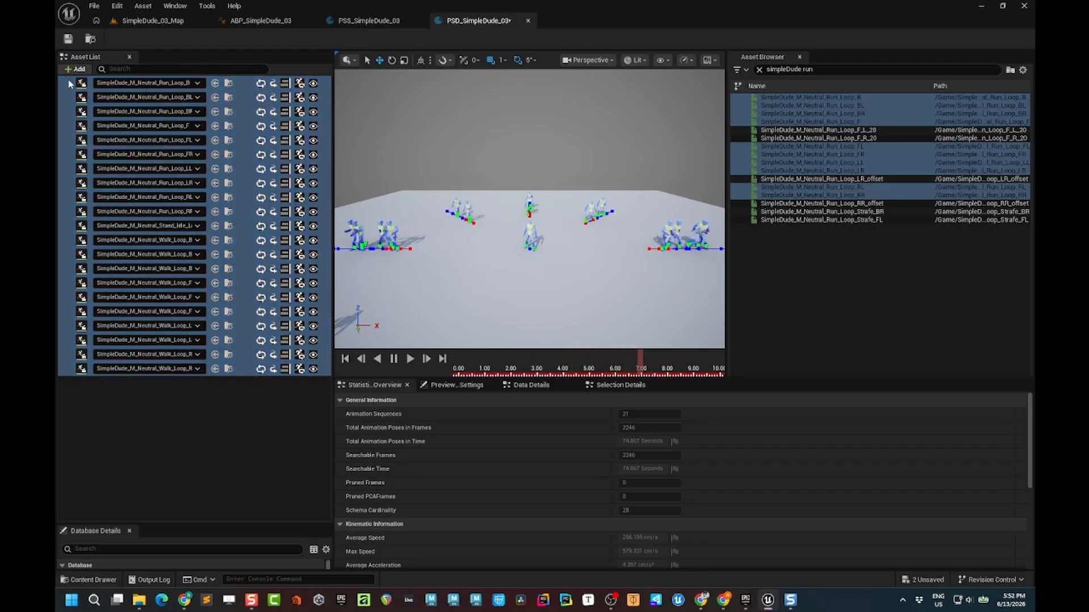
{"action": "left_click", "coordinate": [68, 39]}
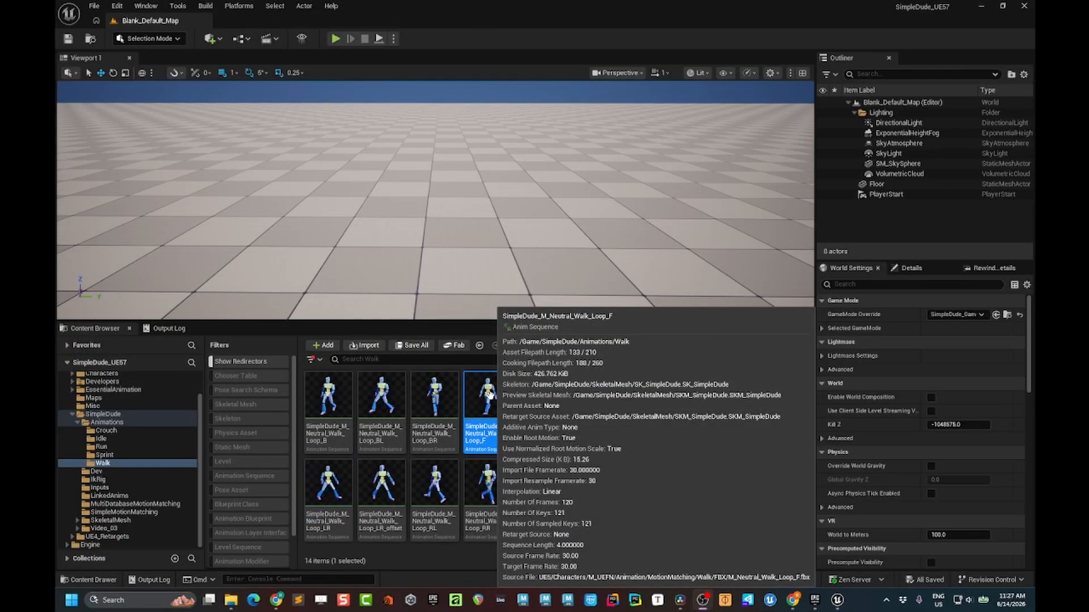
Open SimpleDude_M_Neutral_Walk_Loop_F and examine its root motion path from a distant side angle.
{"action": "double_click", "coordinate": [488, 400]}
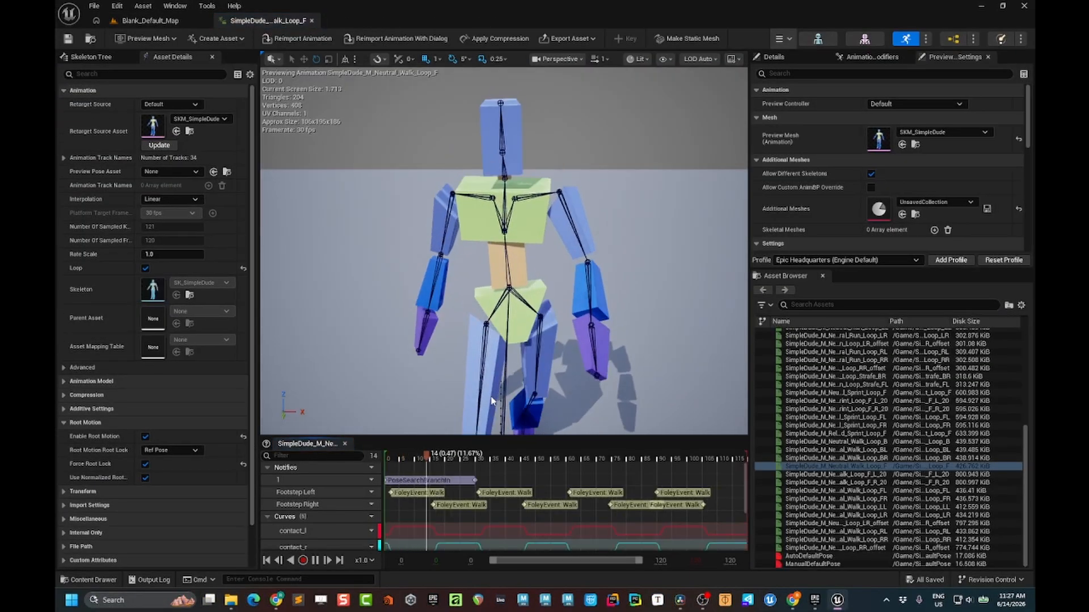
{"action": "right_click_drag", "start_coordinate": [634, 325], "coordinate": [592, 325], "text": "alt"}
{"action": "left_click_drag", "start_coordinate": [635, 325], "coordinate": [574, 311], "text": "alt"}
{"action": "middle_click_drag", "start_coordinate": [628, 330], "coordinate": [668, 307], "text": "alt"}
{"action": "left_click_drag", "start_coordinate": [487, 363], "coordinate": [510, 334], "text": "alt"}
{"action": "left_click_drag", "start_coordinate": [584, 336], "coordinate": [586, 321], "text": "alt"}
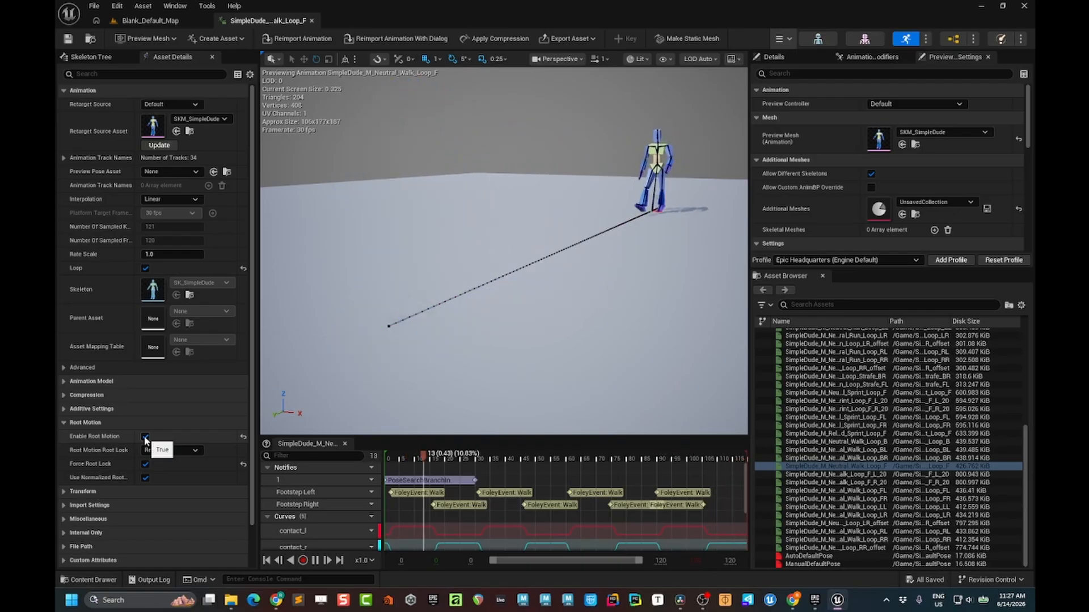
Switch Enable Root Motion and Loop off and back on for SimpleDude_M_Neutral_Walk_Loop_F to compare playback, and save the animation.
{"action": "left_click", "coordinate": [145, 438]}
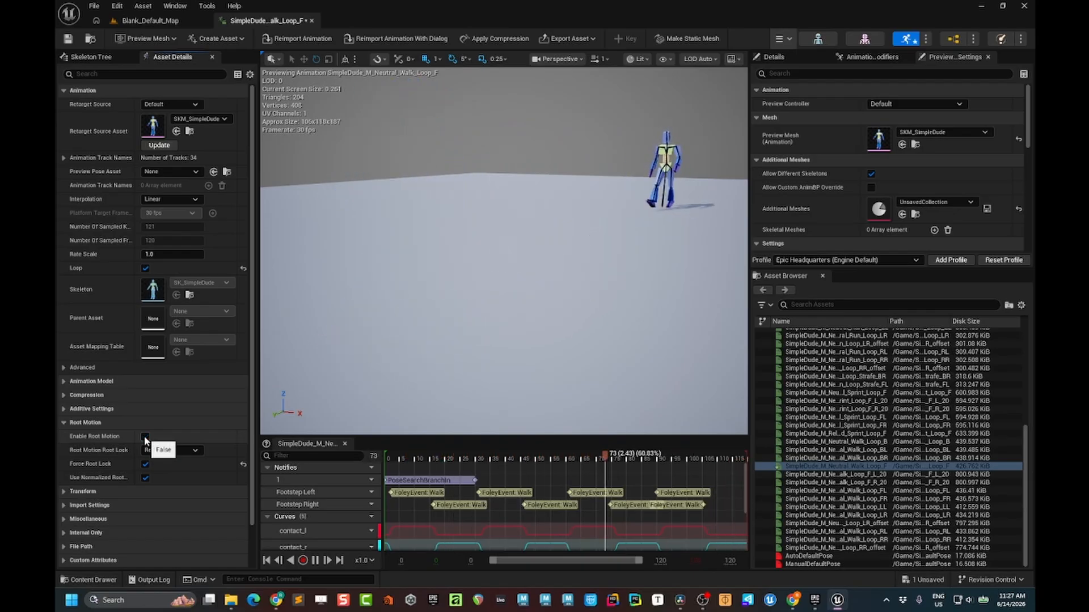
{"action": "left_click", "coordinate": [145, 438]}
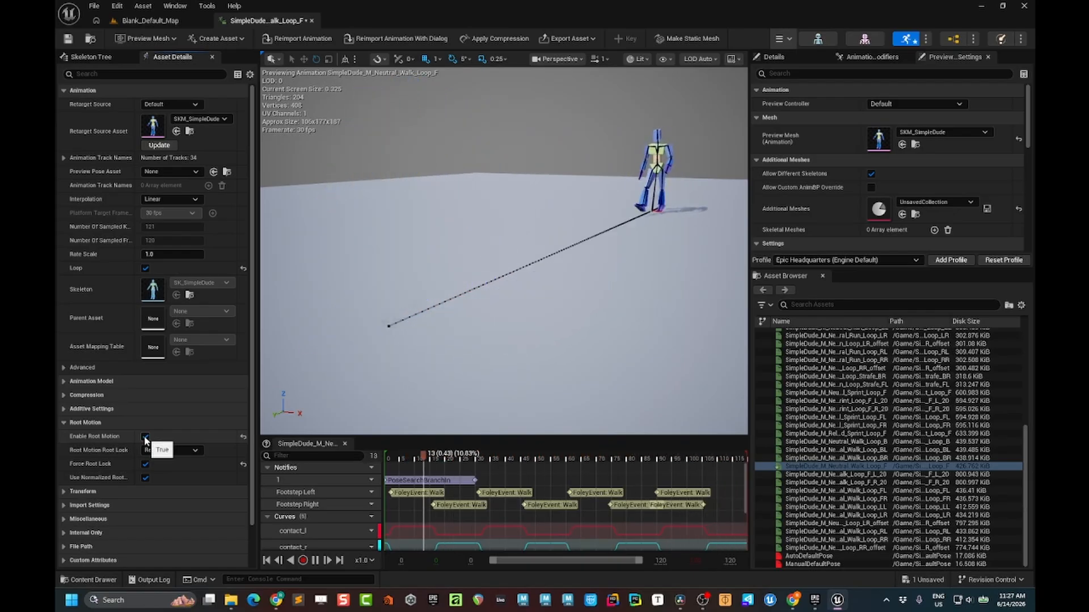
{"action": "left_click", "coordinate": [145, 438]}
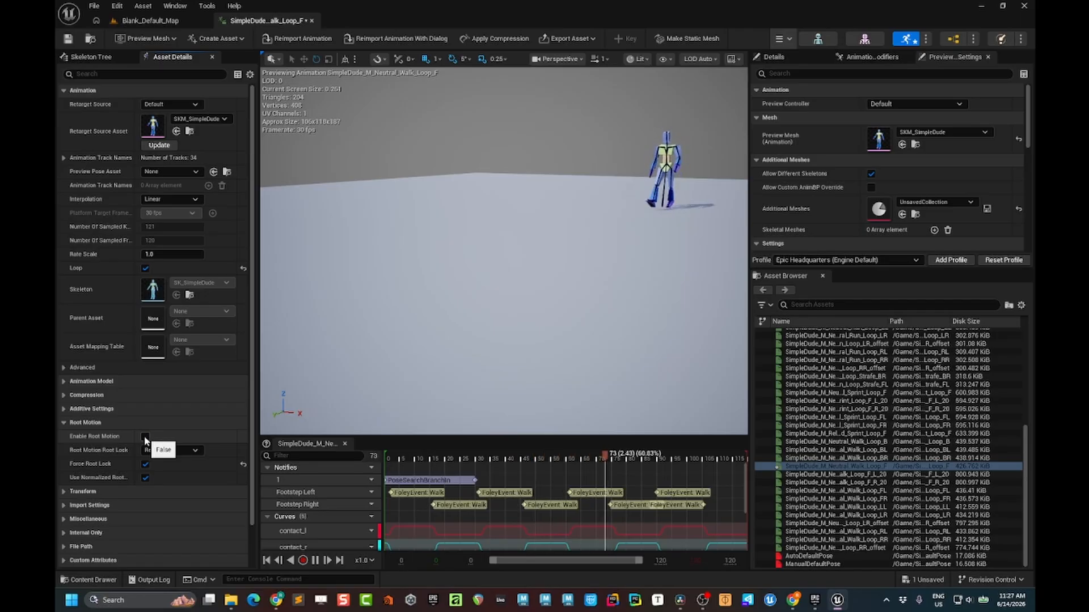
{"action": "left_click", "coordinate": [145, 437]}
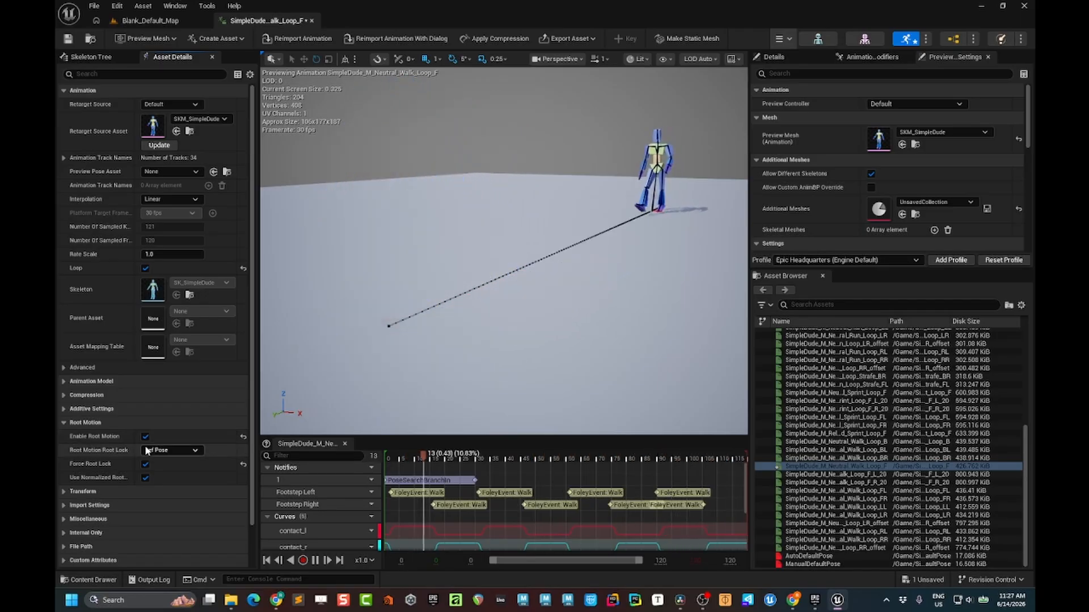
{"action": "left_click", "coordinate": [146, 268]}
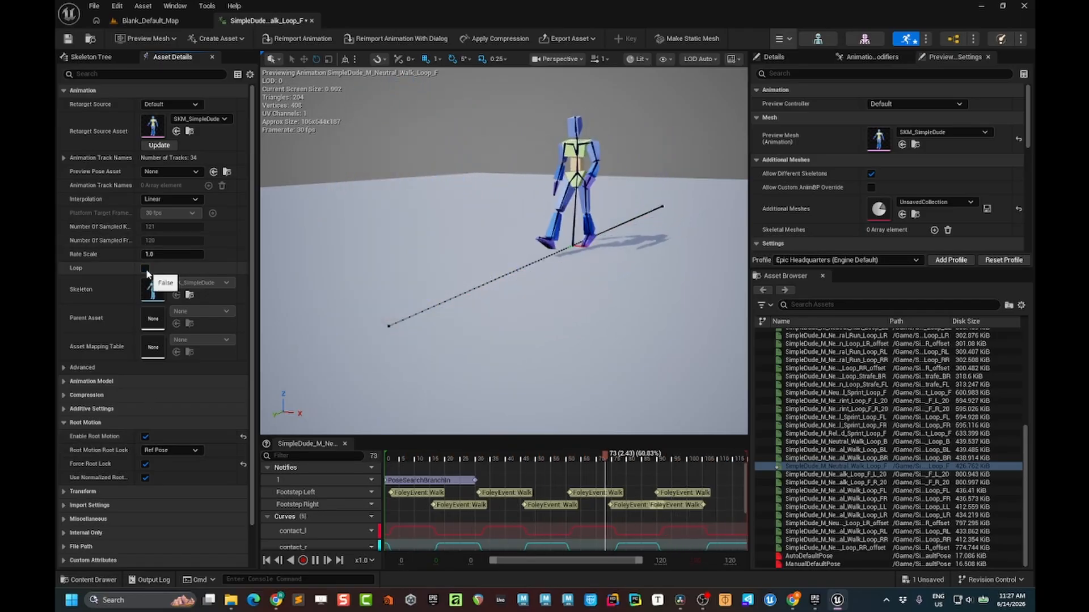
{"action": "left_click", "coordinate": [145, 268]}
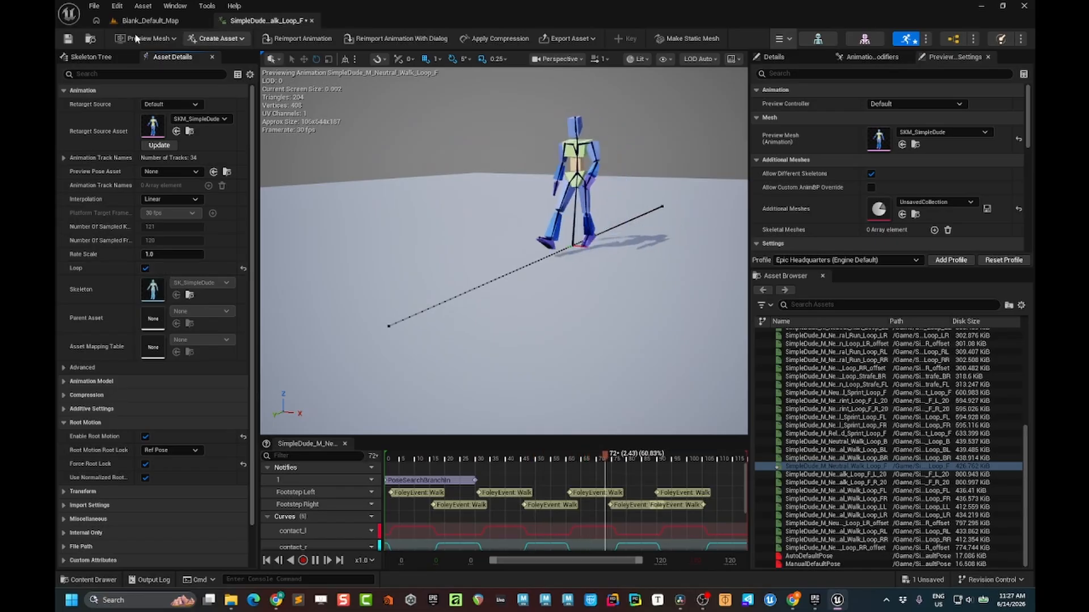
{"action": "left_click", "coordinate": [68, 38]}
Select all animations in the level's Walk folder and open them for editing in the Property Matrix.
{"action": "left_click", "coordinate": [142, 26]}
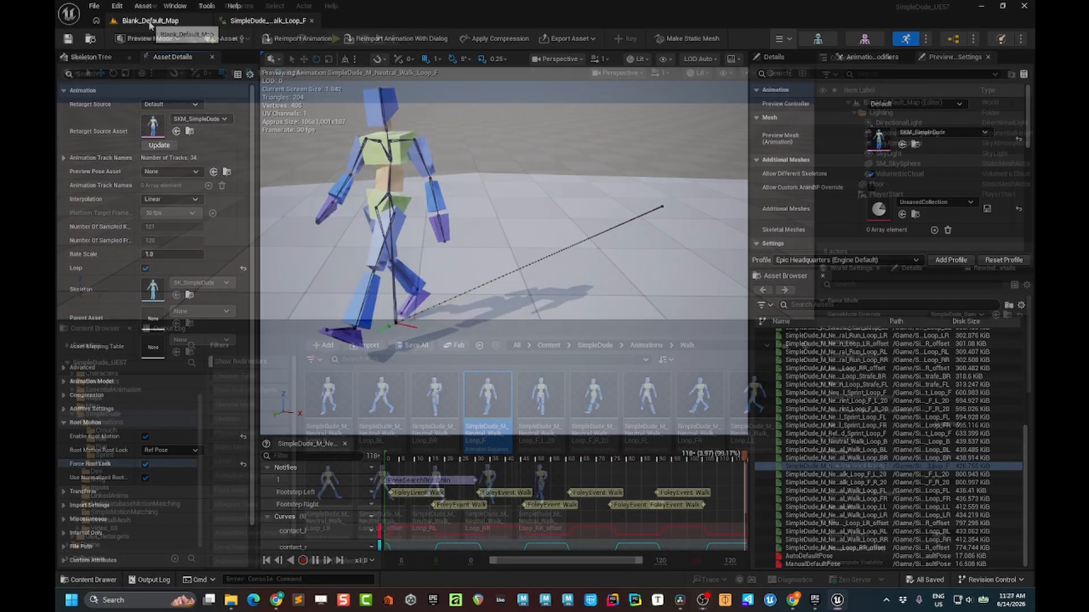
{"action": "left_click", "coordinate": [337, 398]}
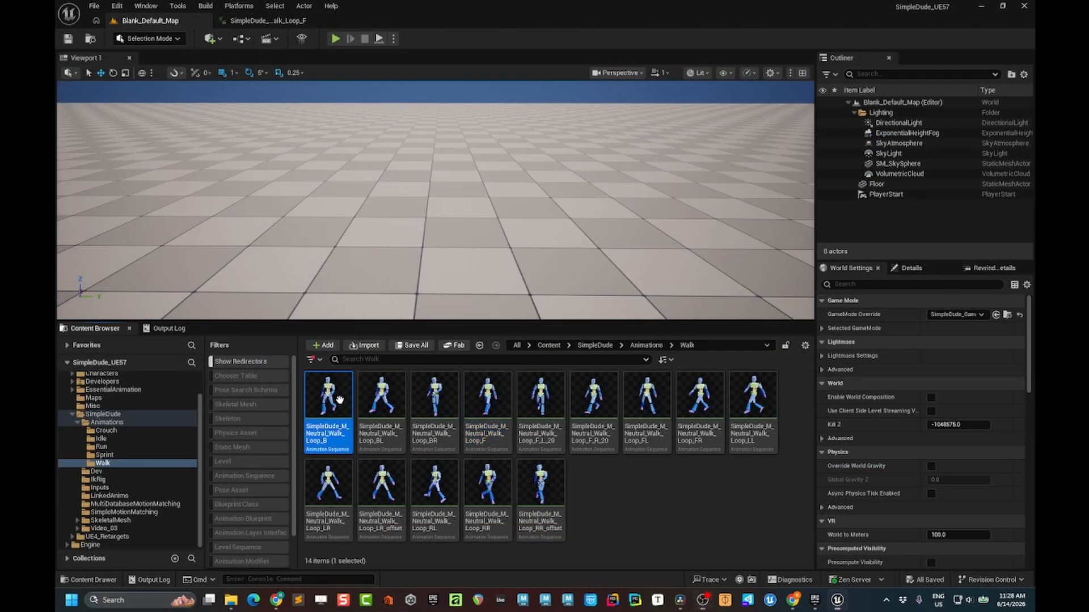
{"action": "left_click", "coordinate": [550, 496], "text": "shift"}
{"action": "right_click", "coordinate": [553, 499]}
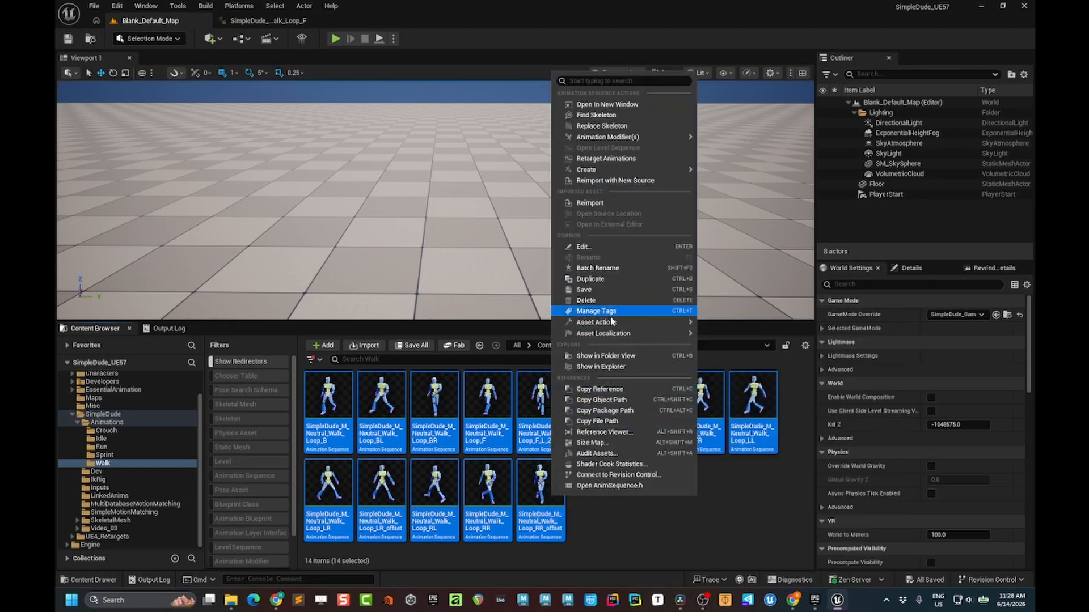
{"action": "mouse_move", "coordinate": [624, 323]}
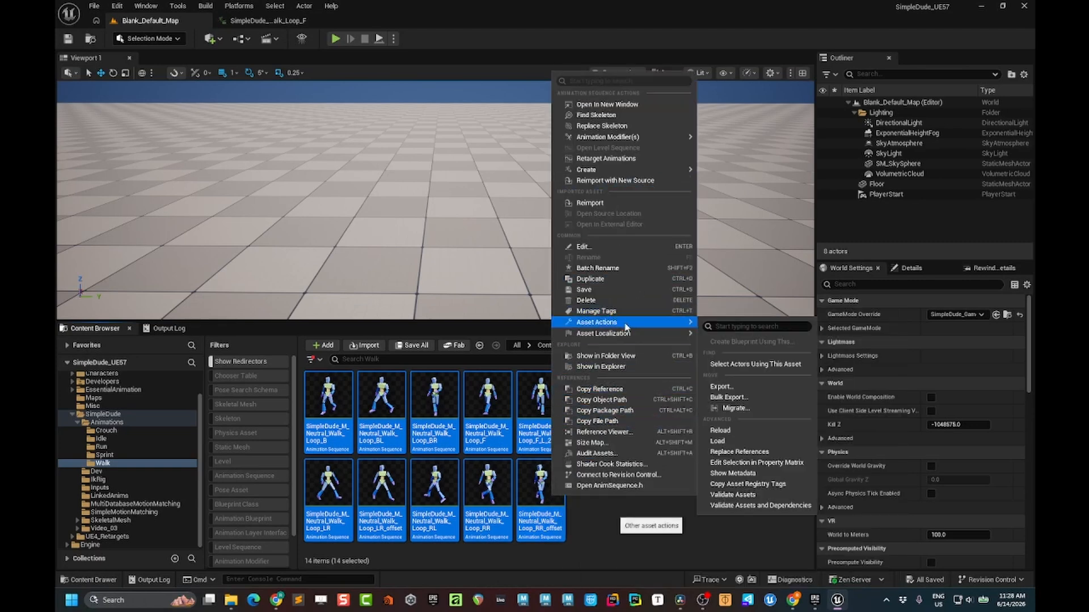
{"action": "left_click", "coordinate": [774, 463]}
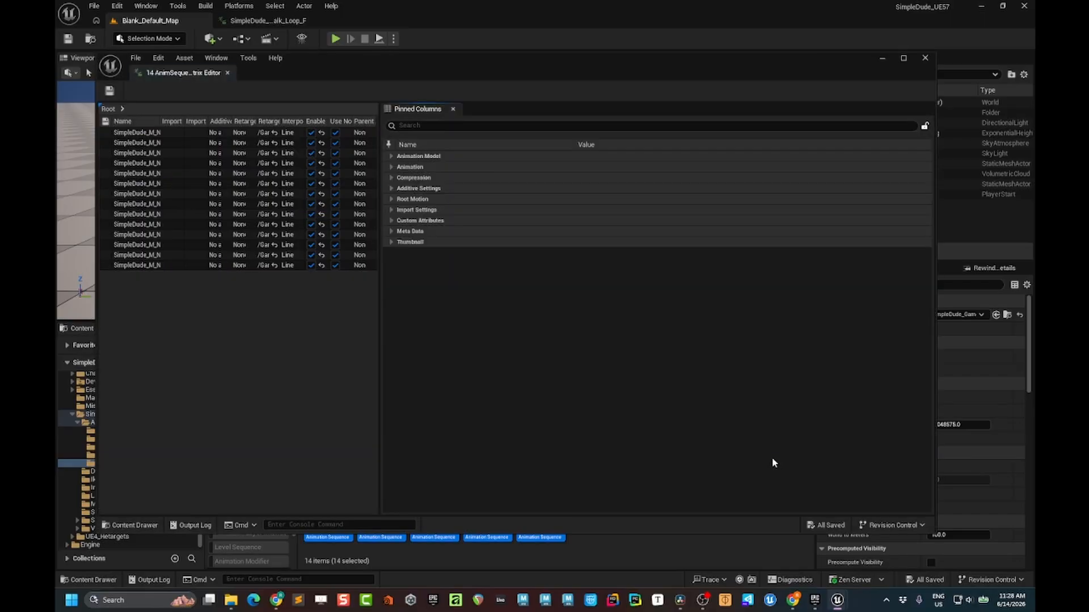
Select every walk animation in the matrix and expand their Root Motion and Animation properties.
{"action": "left_click", "coordinate": [172, 133]}
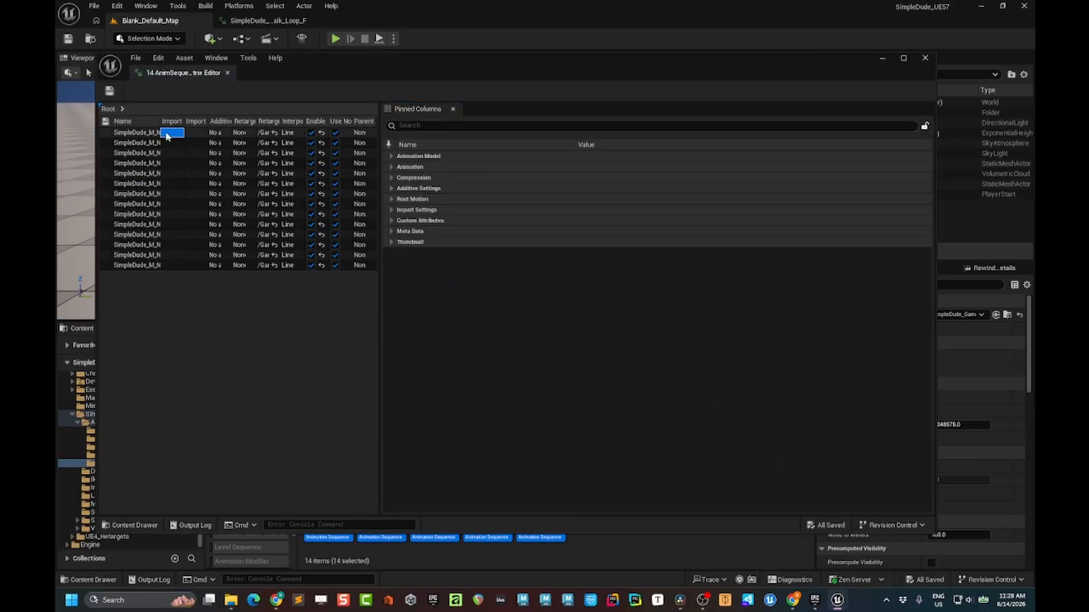
{"action": "left_click", "coordinate": [136, 132]}
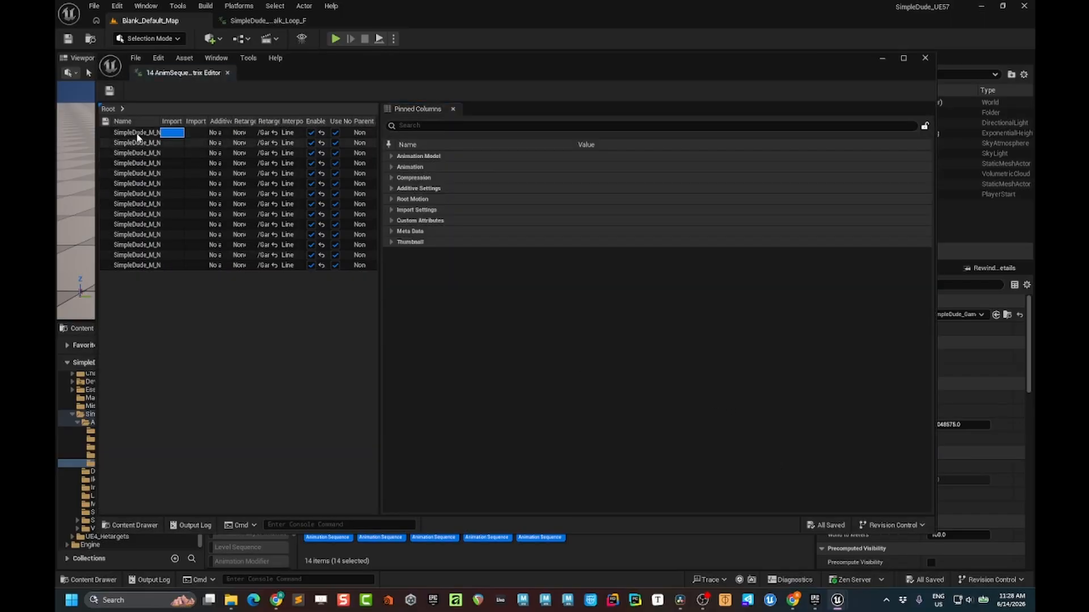
{"action": "left_click", "coordinate": [136, 266], "text": "shift"}
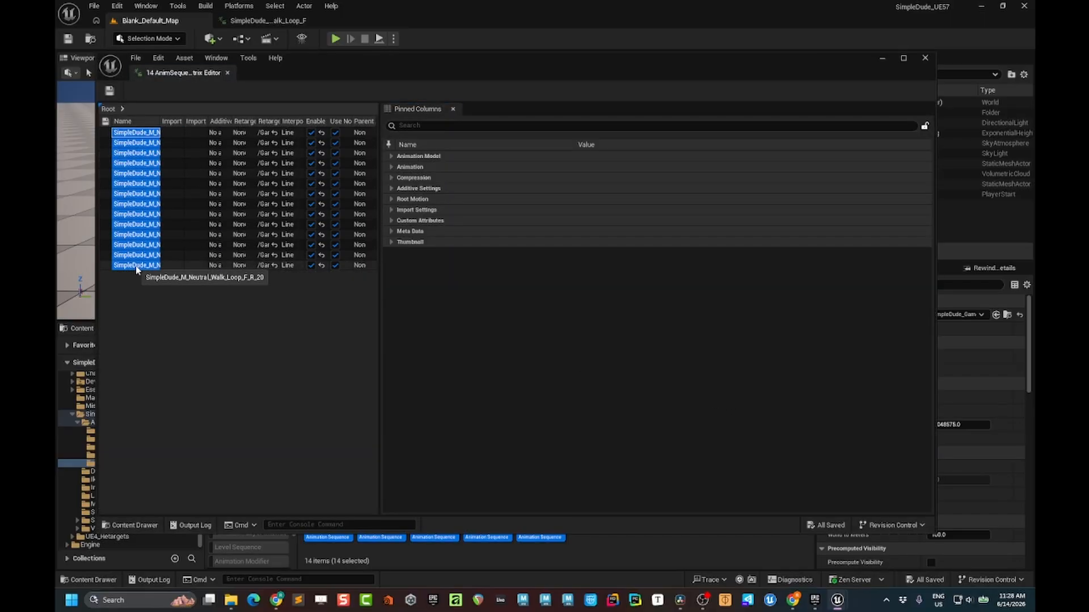
{"action": "left_click", "coordinate": [391, 199]}
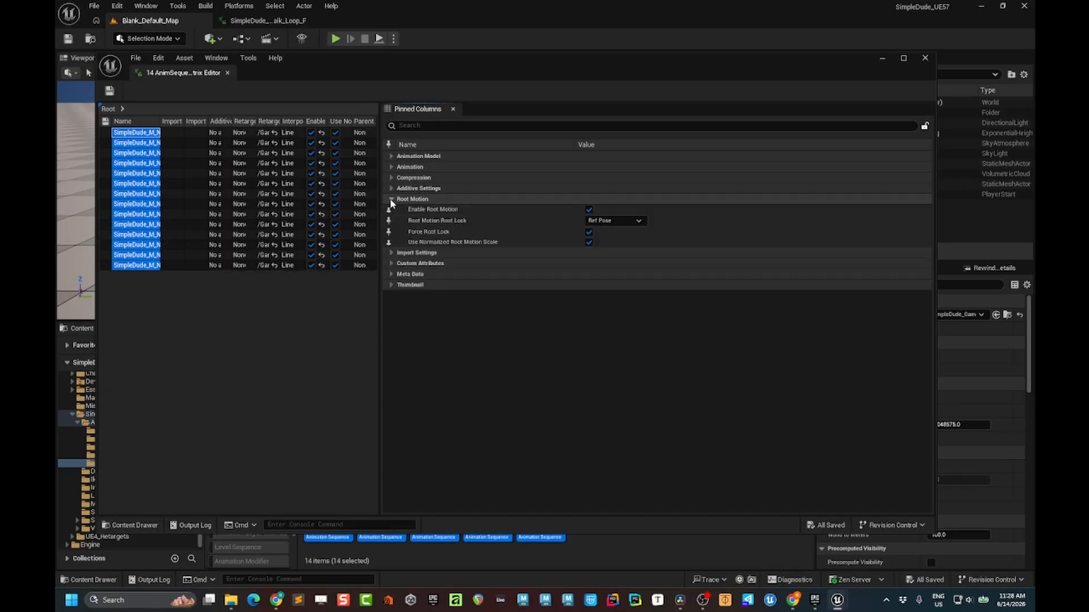
{"action": "left_click", "coordinate": [390, 167]}
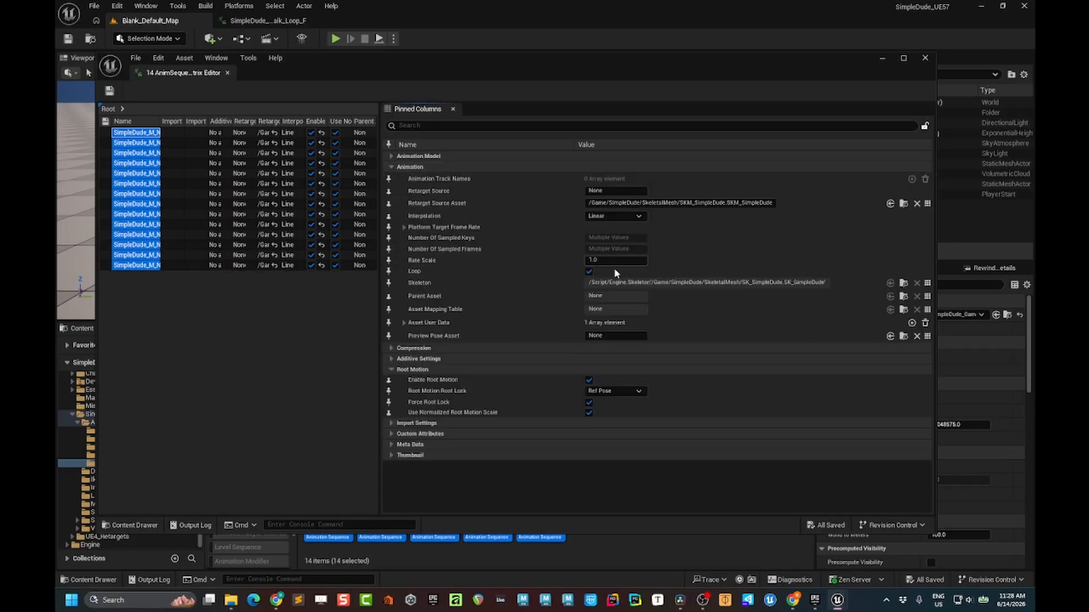
Switch Loop and Enable Root Motion off and back on for all selected walk animations at once.
{"action": "left_click", "coordinate": [590, 271]}
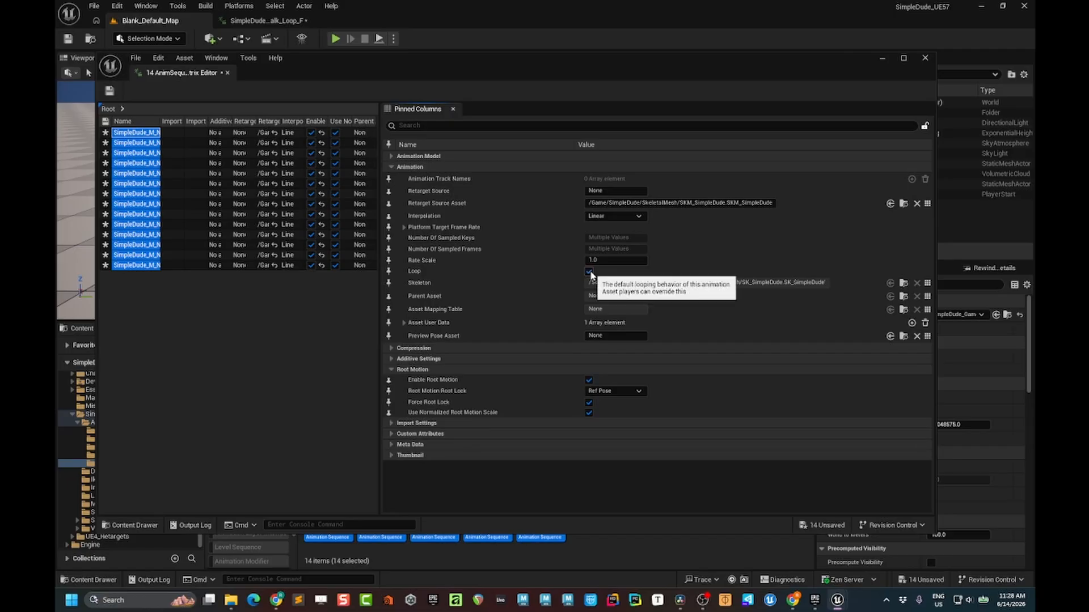
{"action": "left_click", "coordinate": [590, 273]}
{"action": "left_click", "coordinate": [589, 381]}
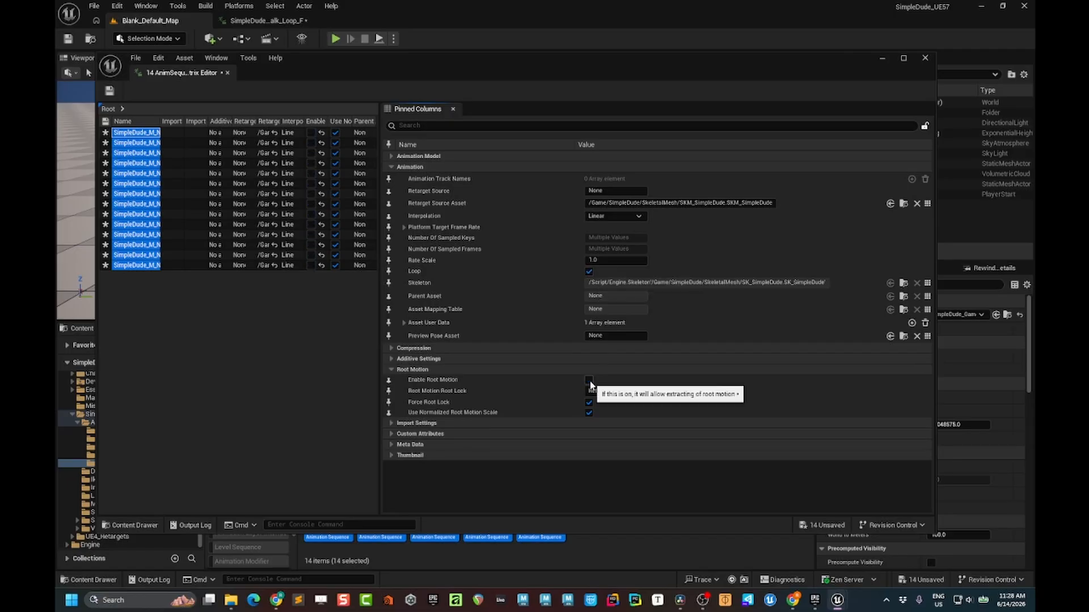
{"action": "left_click", "coordinate": [589, 381]}
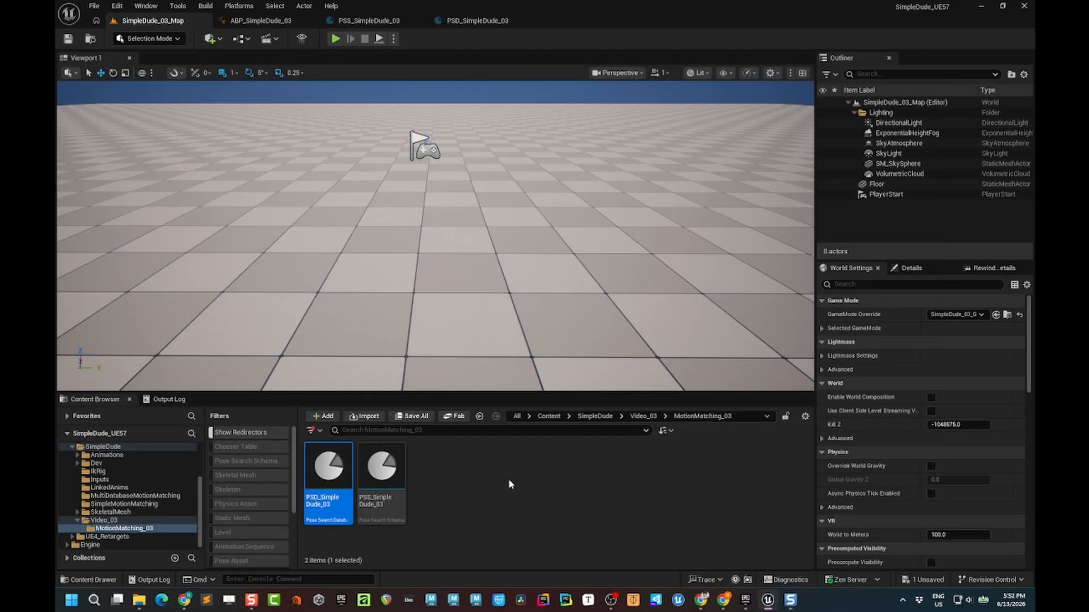
Create a Pose Search Normalization Set named PSN_SimpleDude_03 in the MotionMatching_03 folder.
{"action": "right_click", "coordinate": [508, 479]}
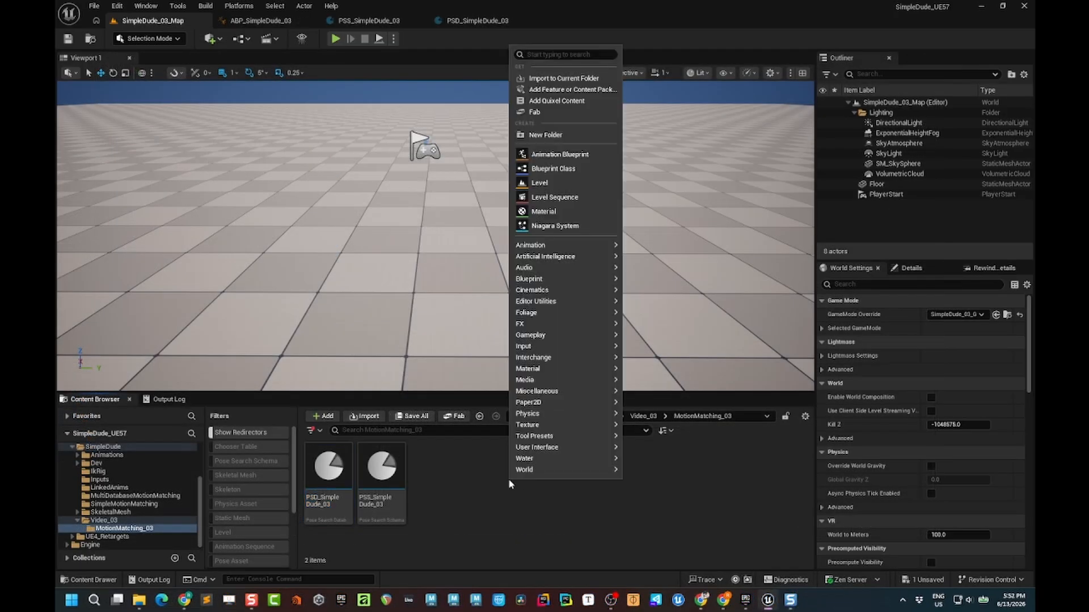
{"action": "mouse_move", "coordinate": [590, 250]}
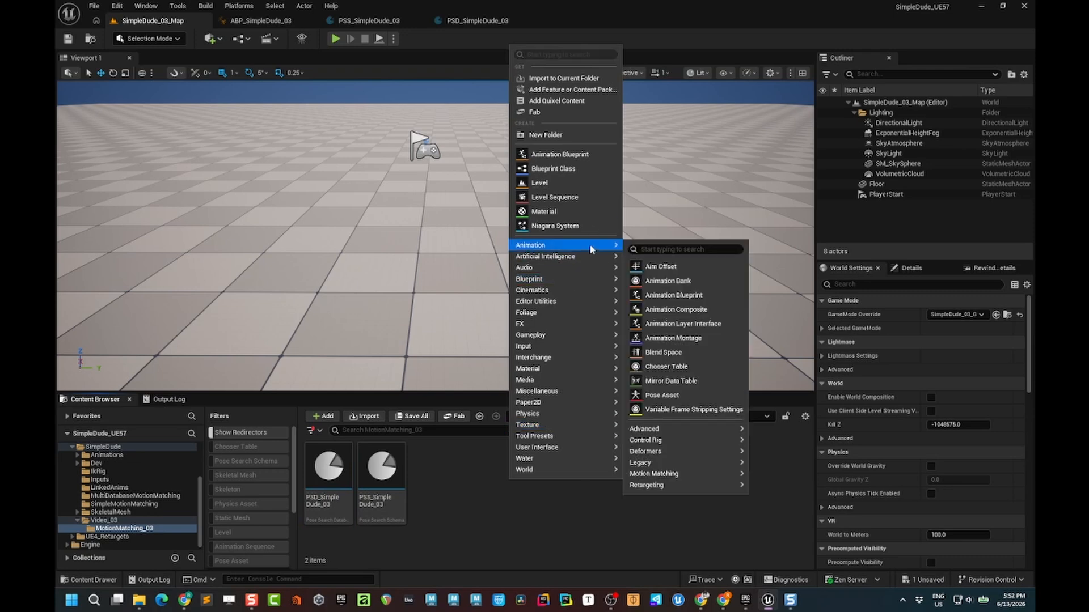
{"action": "mouse_move", "coordinate": [687, 479]}
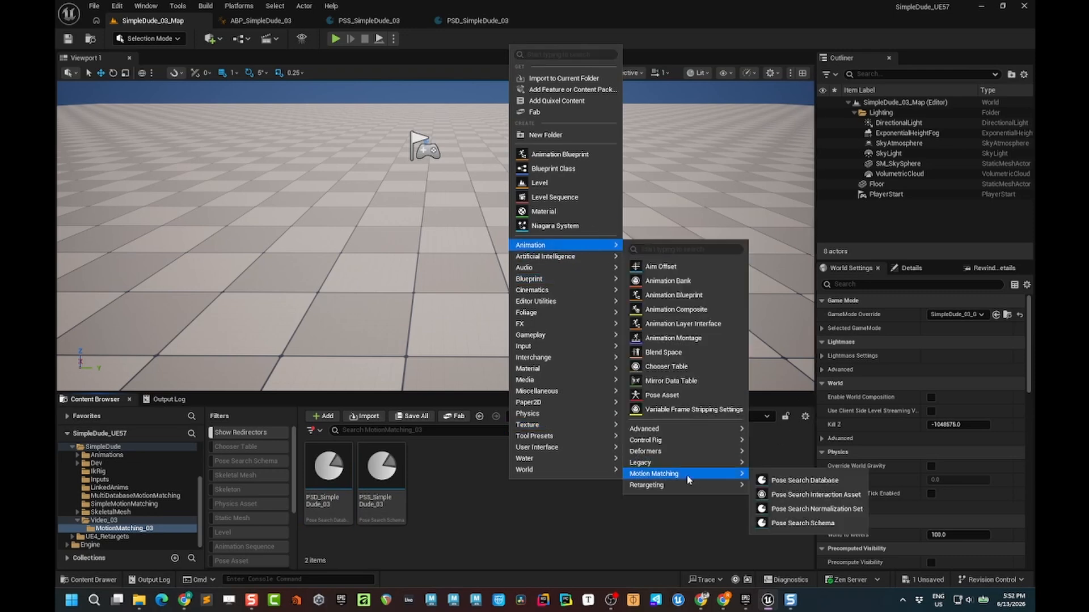
{"action": "left_click", "coordinate": [838, 512]}
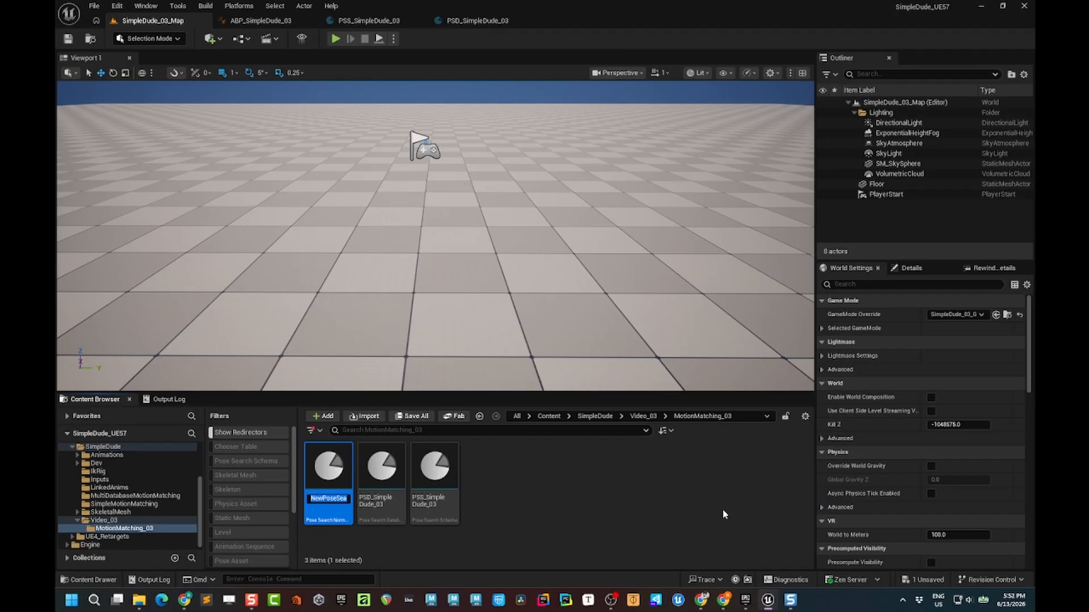
{"action": "type", "text": "PSN_SimpleDude_03"}
{"action": "key", "text": "Return"}
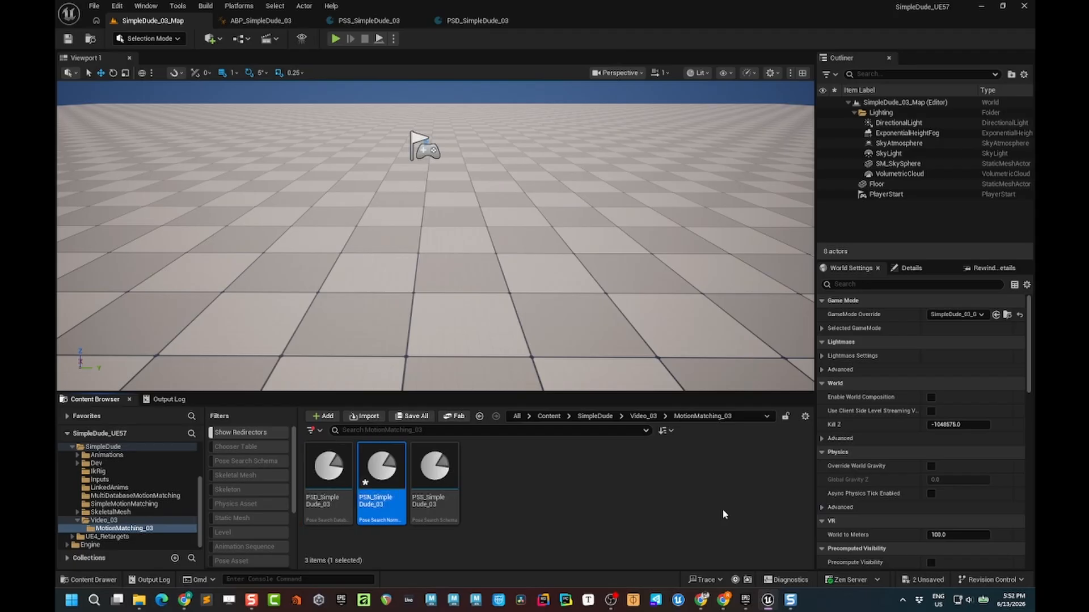
Add PSD_SimpleDude_03 to the Databases array of PSN_SimpleDude_03 and save the normalization set.
{"action": "double_click", "coordinate": [389, 470]}
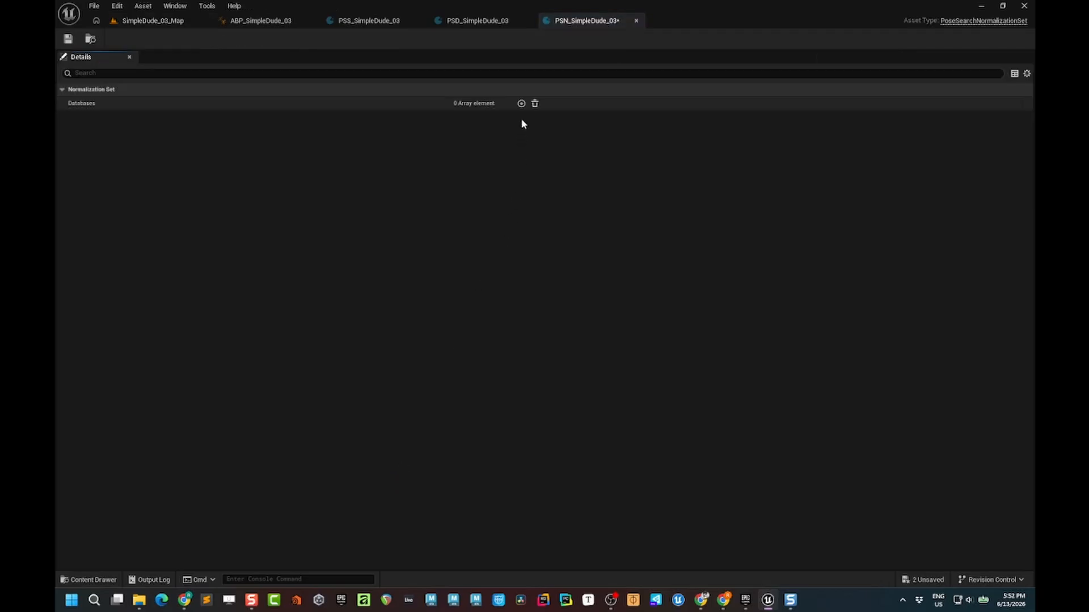
{"action": "left_click", "coordinate": [521, 103]}
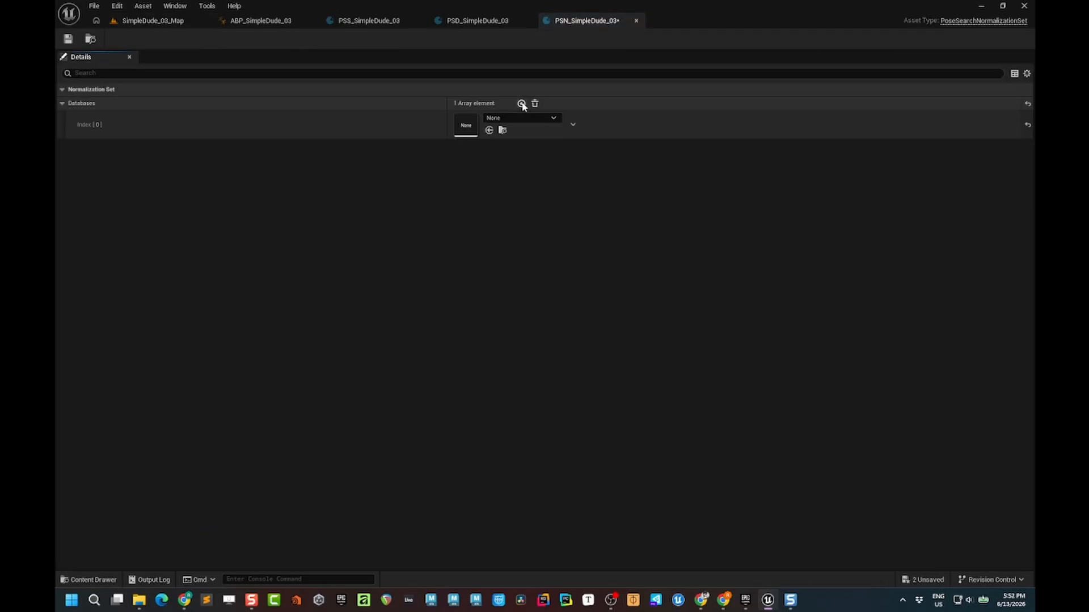
{"action": "left_click", "coordinate": [555, 119]}
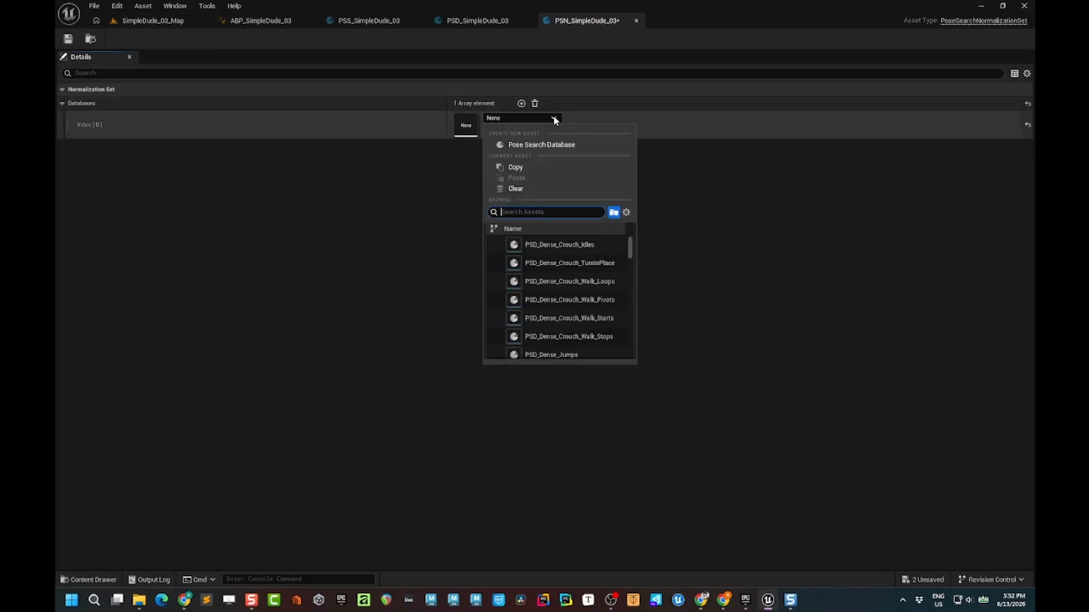
{"action": "type", "text": "simpledud"}
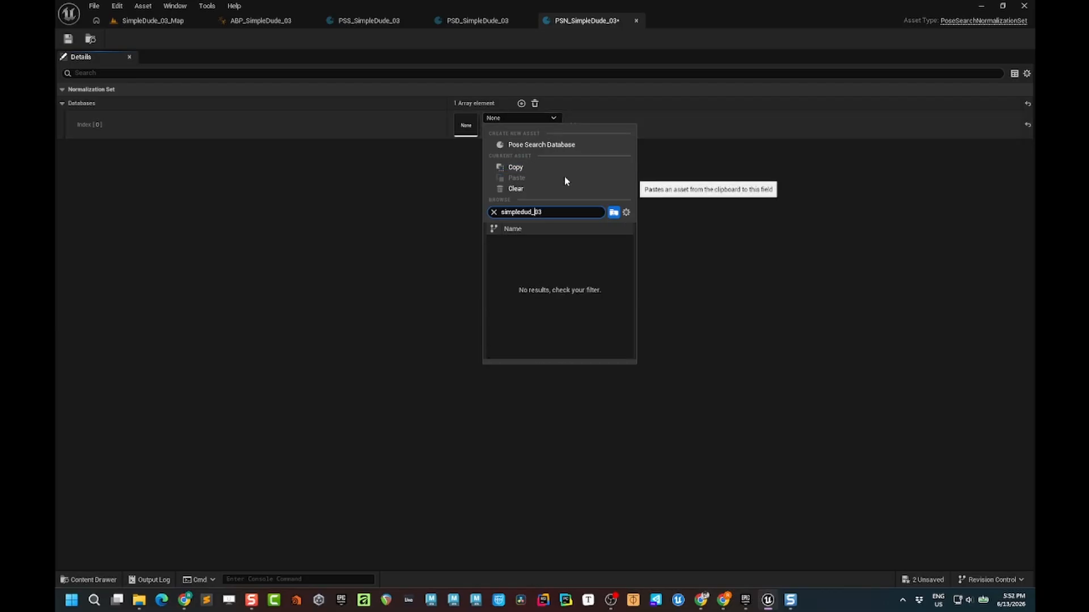
{"action": "type", "text": "e"}
{"action": "key", "text": "BackSpace"}
{"action": "type", "text": "e"}
{"action": "left_click", "coordinate": [550, 247]}
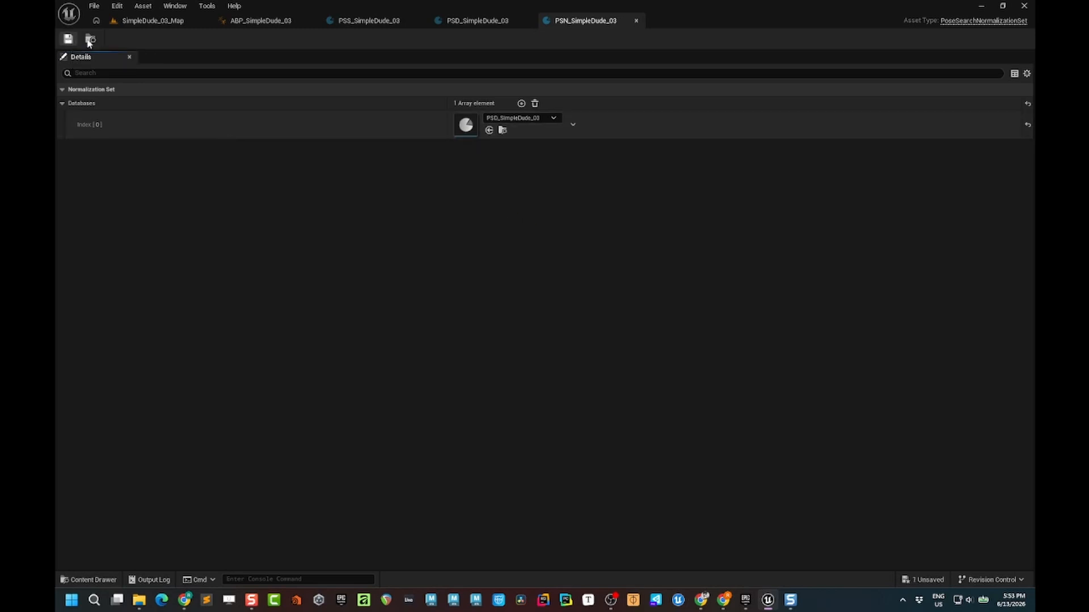
Open the AnimGraph of ABP_SimpleDude_03 from the Video_03 folder.
{"action": "left_click", "coordinate": [159, 21]}
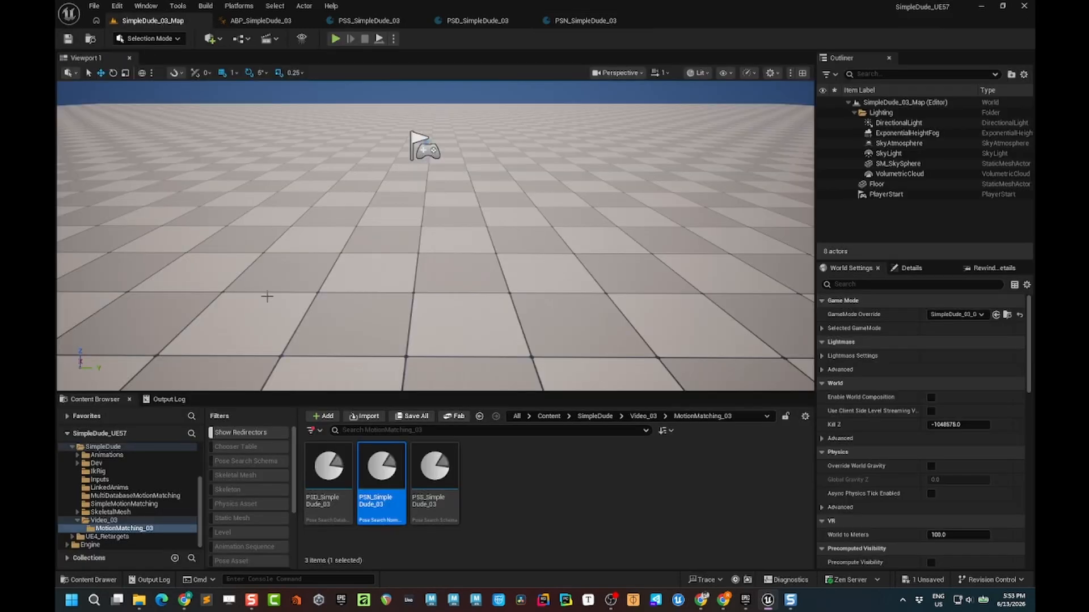
{"action": "left_click", "coordinate": [643, 417]}
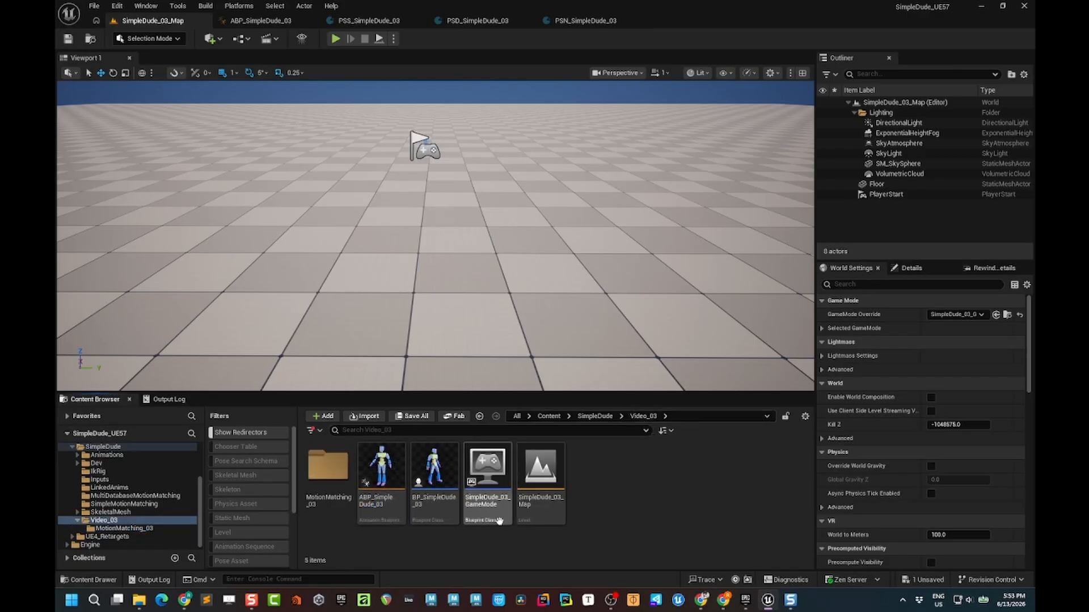
{"action": "mouse_move", "coordinate": [382, 466]}
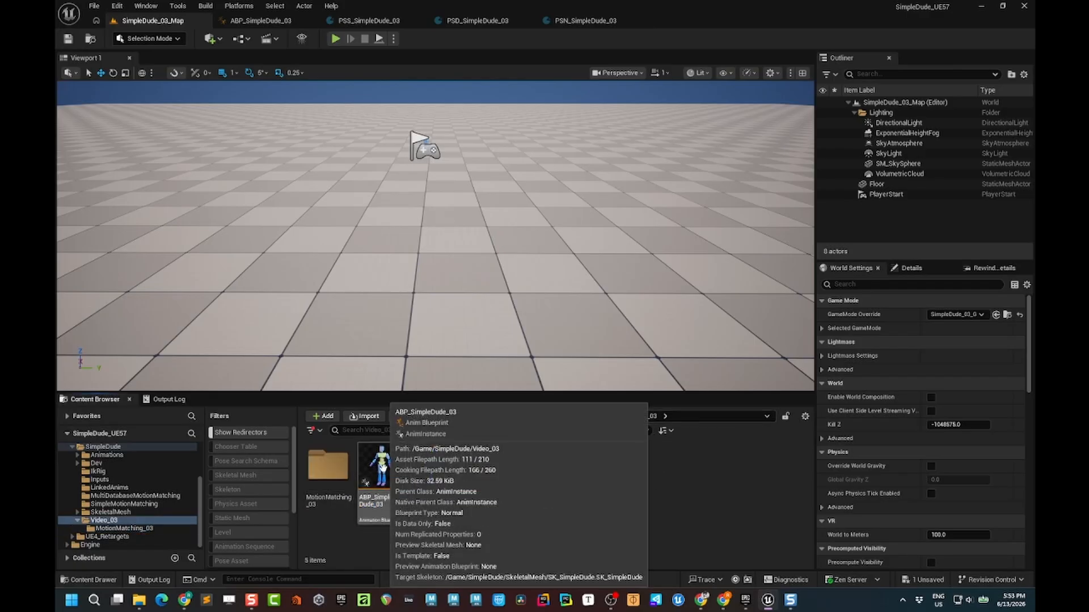
{"action": "double_click", "coordinate": [383, 466]}
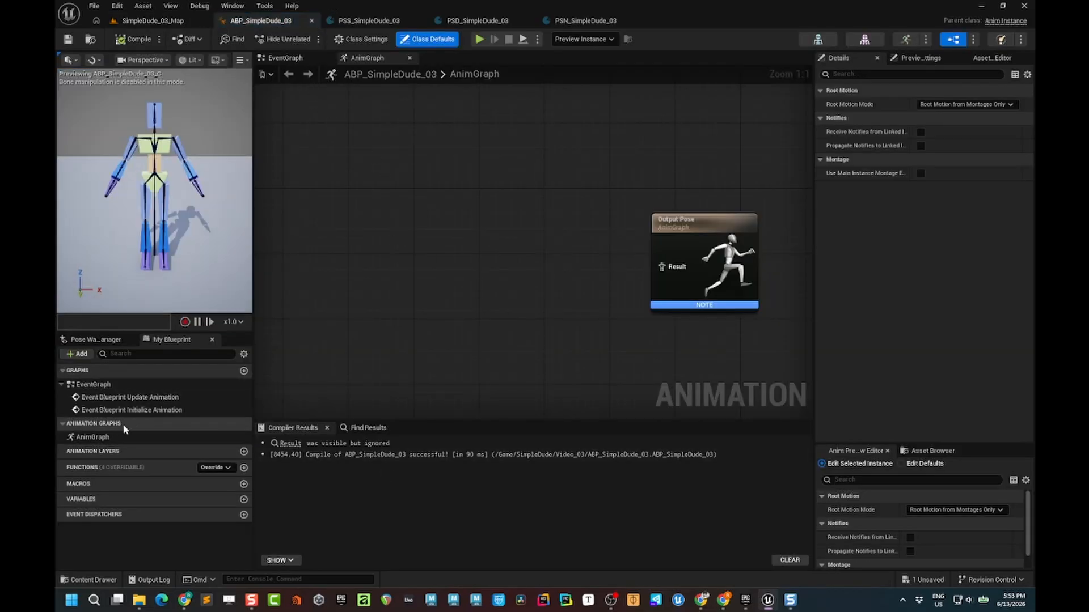
{"action": "left_click", "coordinate": [102, 438]}
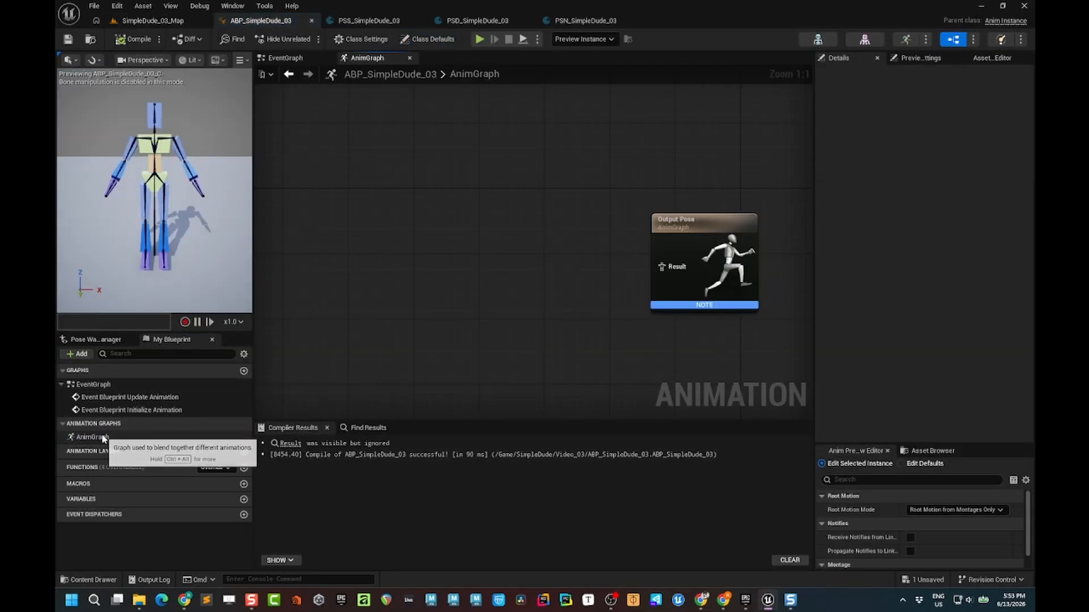
Add a Motion Matching node from the Pose Search category to the AnimGraph, in front of Output Pose.
{"action": "right_click", "coordinate": [337, 253]}
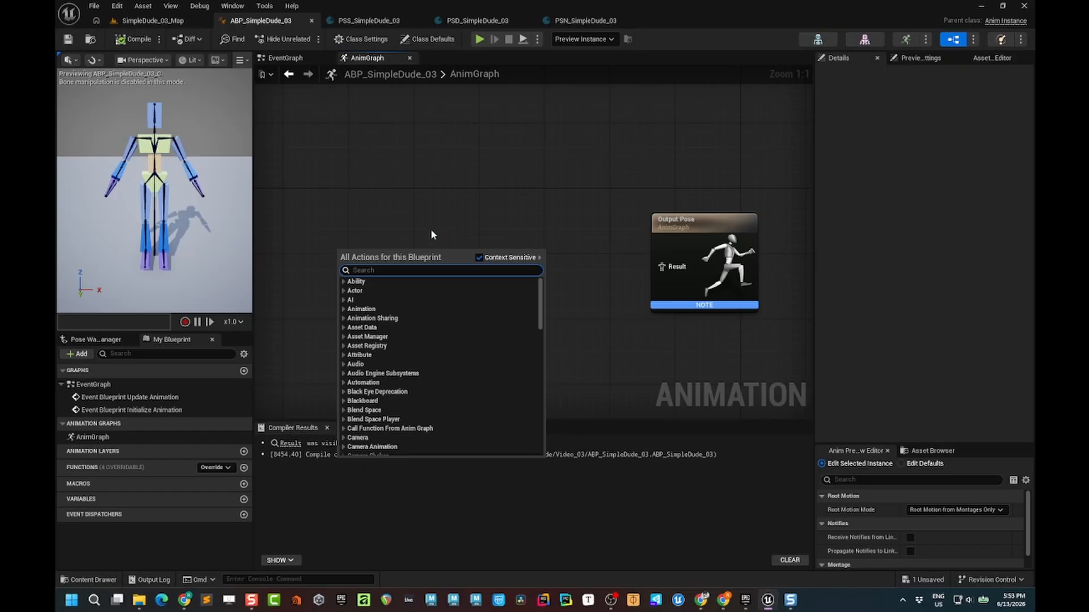
{"action": "type", "text": "motion"}
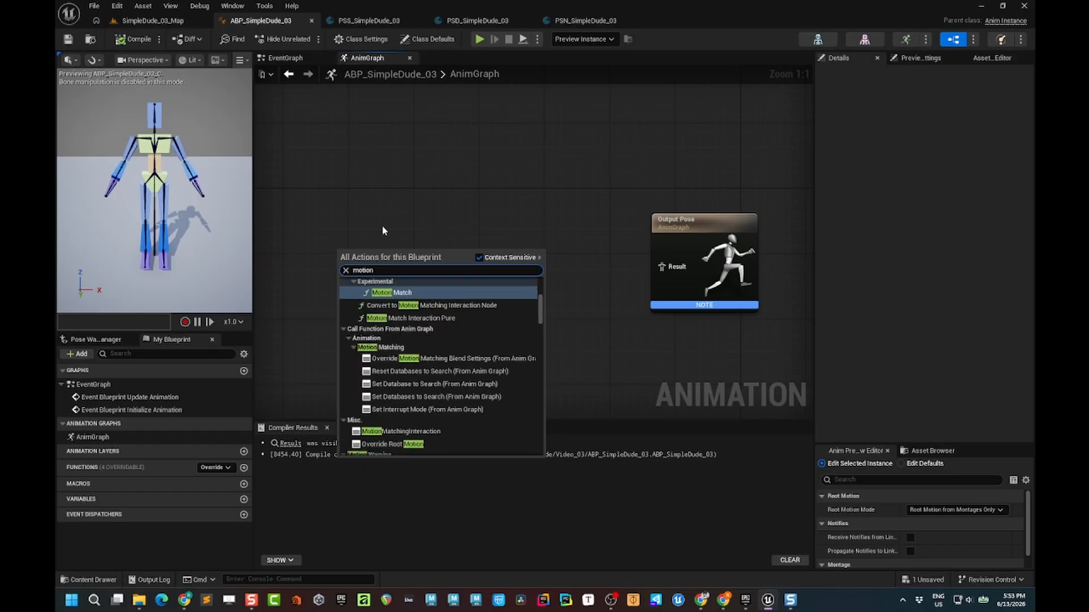
{"action": "type", "text": " matching"}
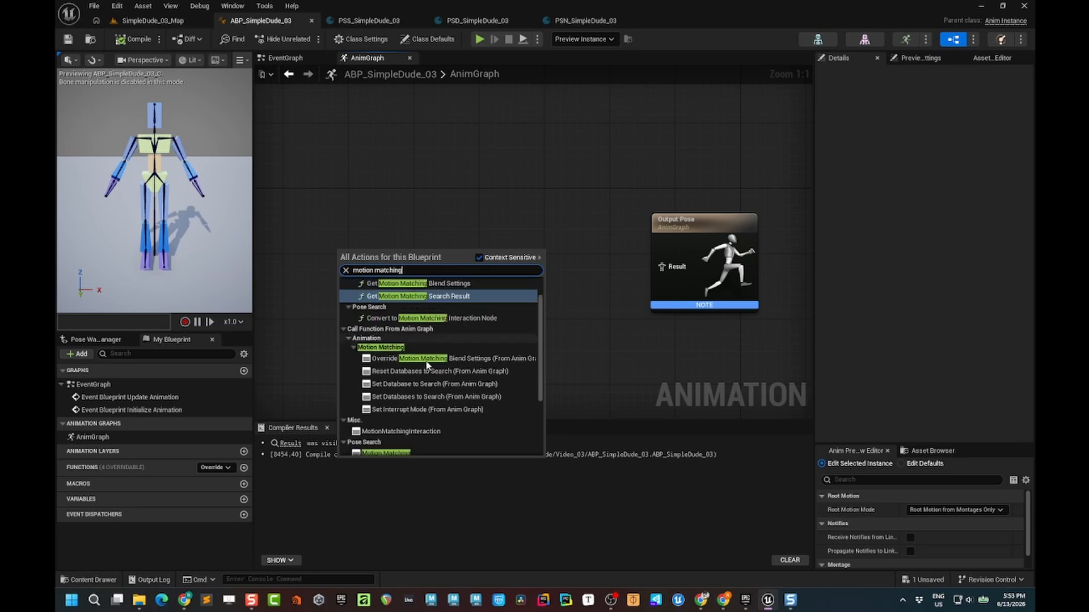
{"action": "scroll", "coordinate": [437, 382], "scroll_direction": "down", "scroll_amount": 5}
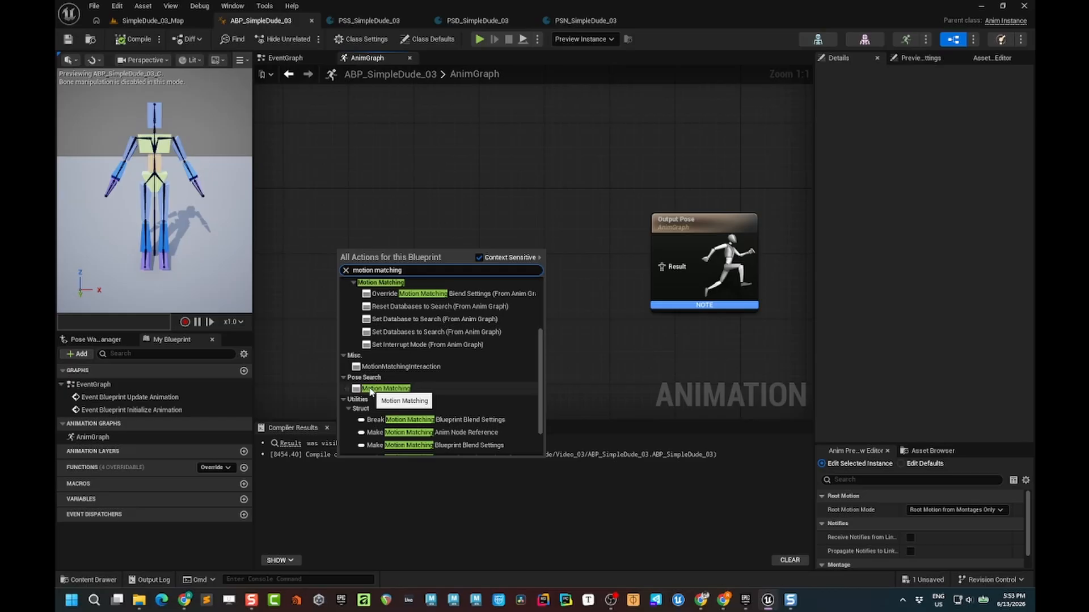
{"action": "left_click", "coordinate": [370, 390]}
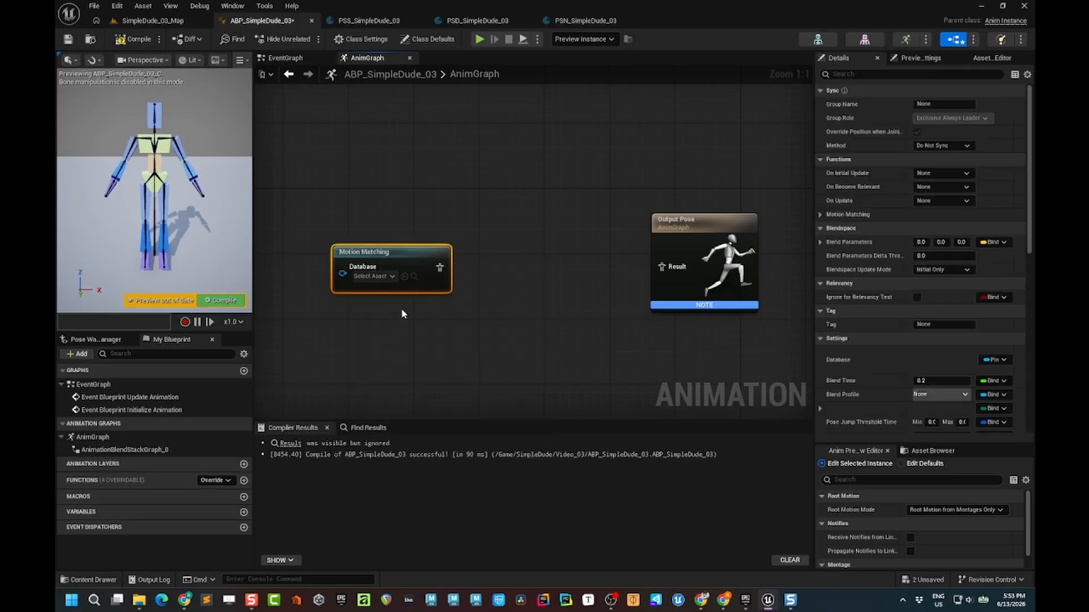
Set the Motion Matching node's database to PSD_SimpleDude_03 and move the node farther from Output Pose.
{"action": "left_click", "coordinate": [393, 277]}
{"action": "type", "text": "s"}
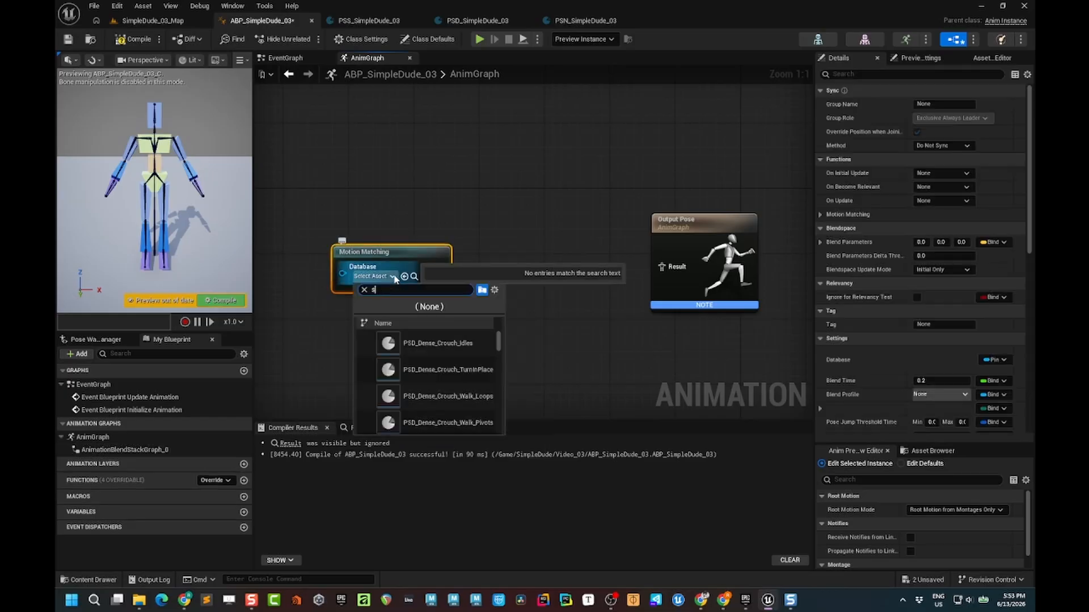
{"action": "type", "text": "imple dud"}
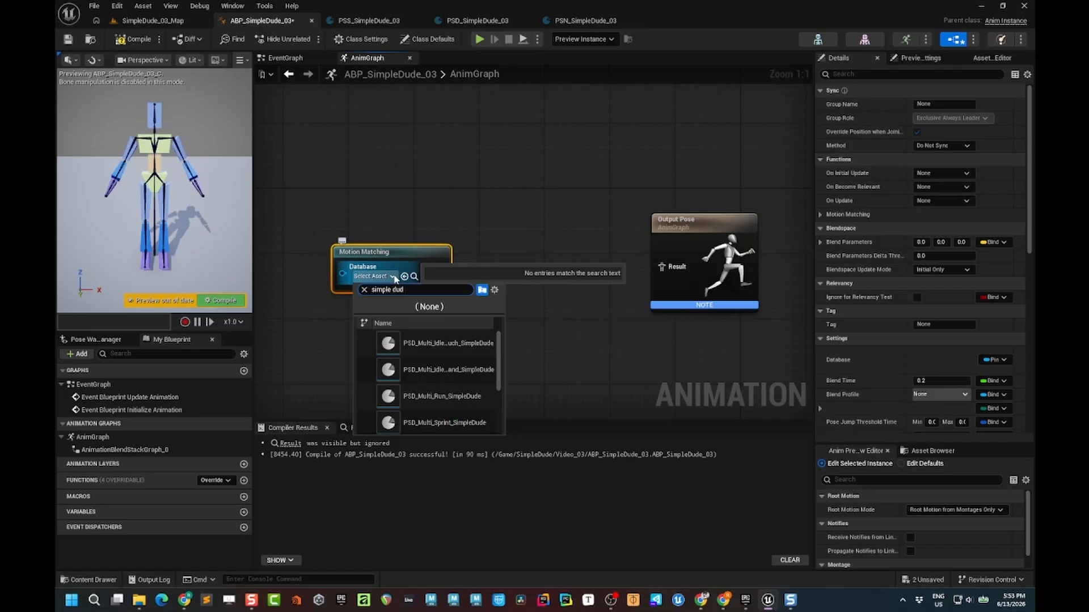
{"action": "type", "text": "e 03"}
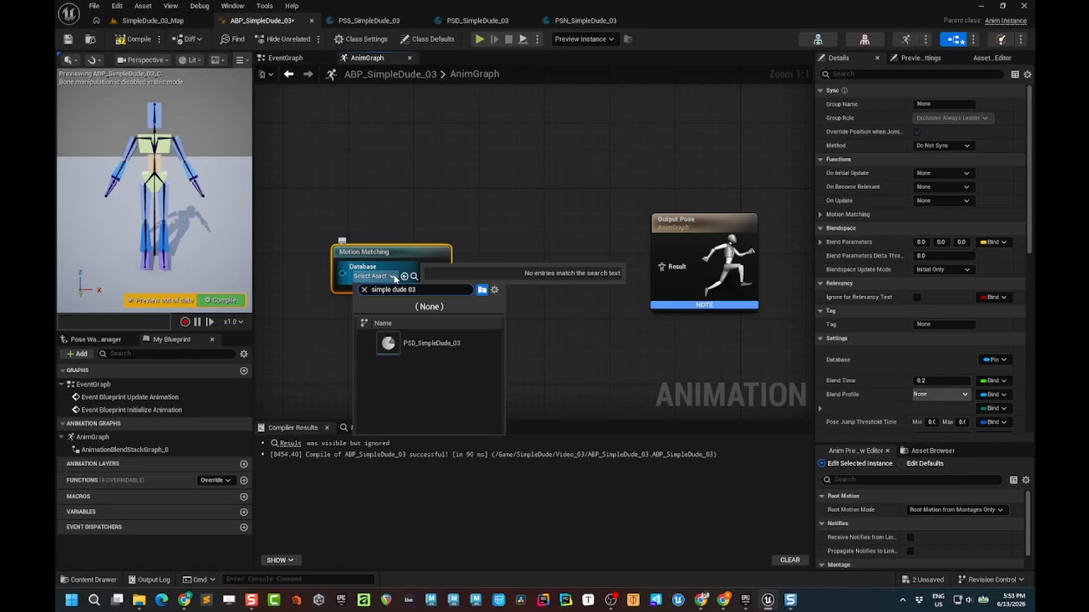
{"action": "left_click", "coordinate": [454, 346]}
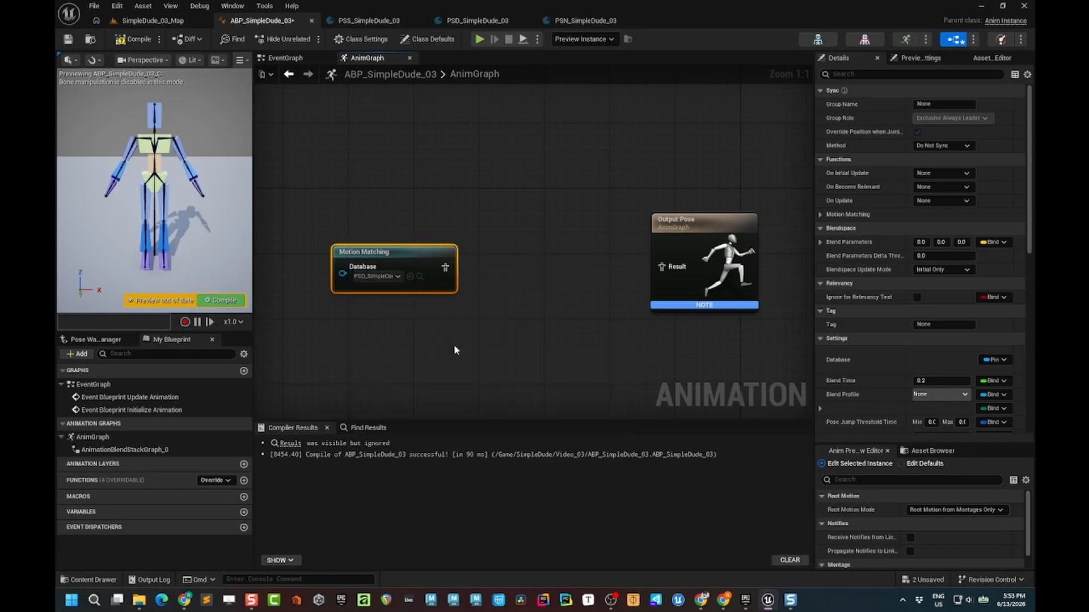
{"action": "left_click_drag", "start_coordinate": [422, 259], "coordinate": [357, 259]}
Add a Pose History node with Generate Trajectory enabled and feed the Motion Matching output into its Source.
{"action": "right_click", "coordinate": [477, 268]}
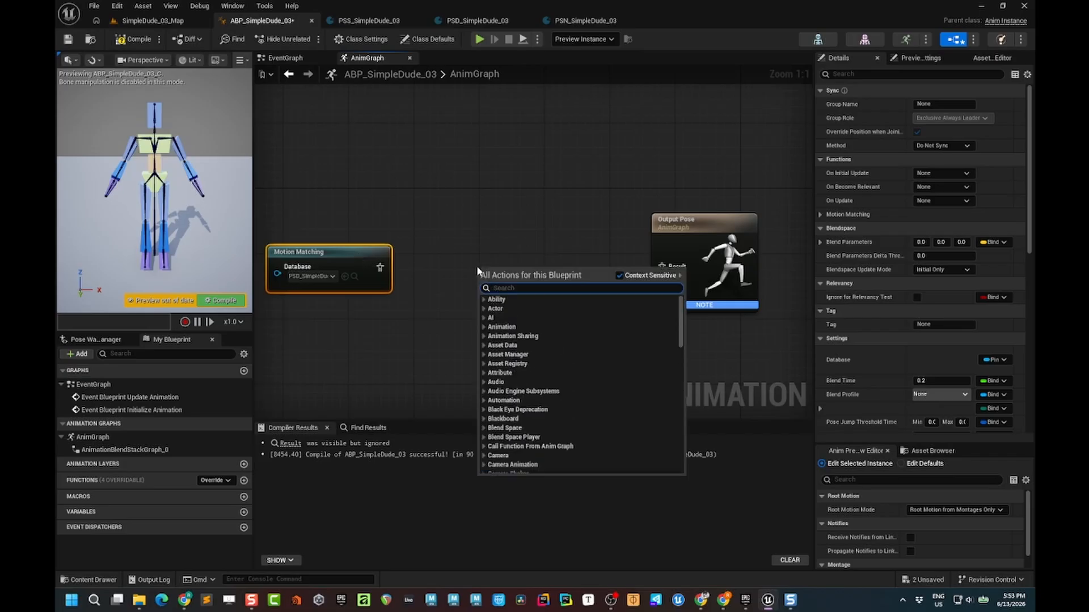
{"action": "type", "text": "pose h"}
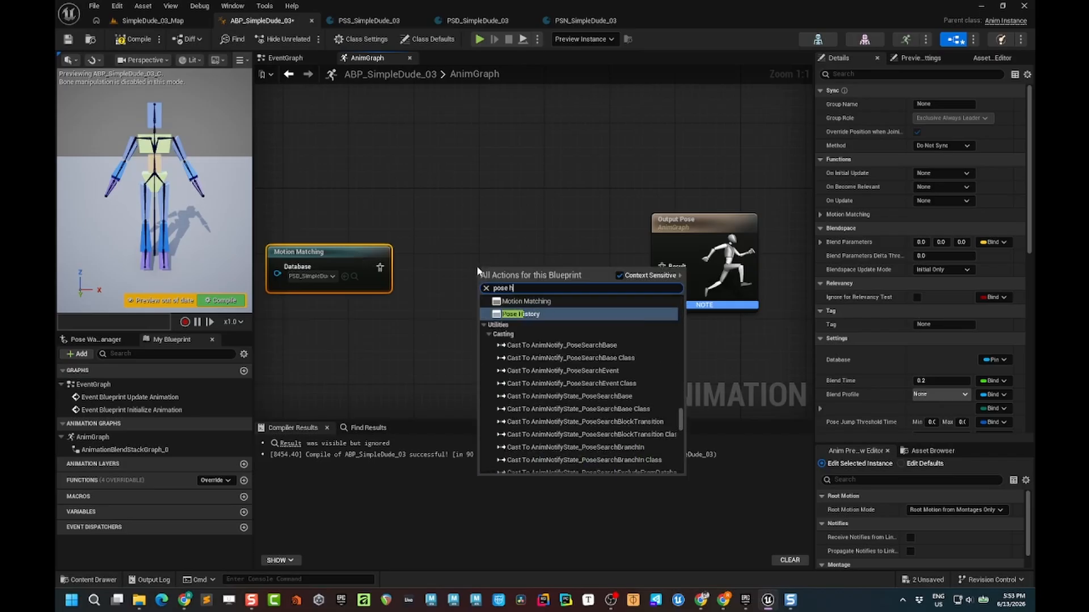
{"action": "type", "text": "istory"}
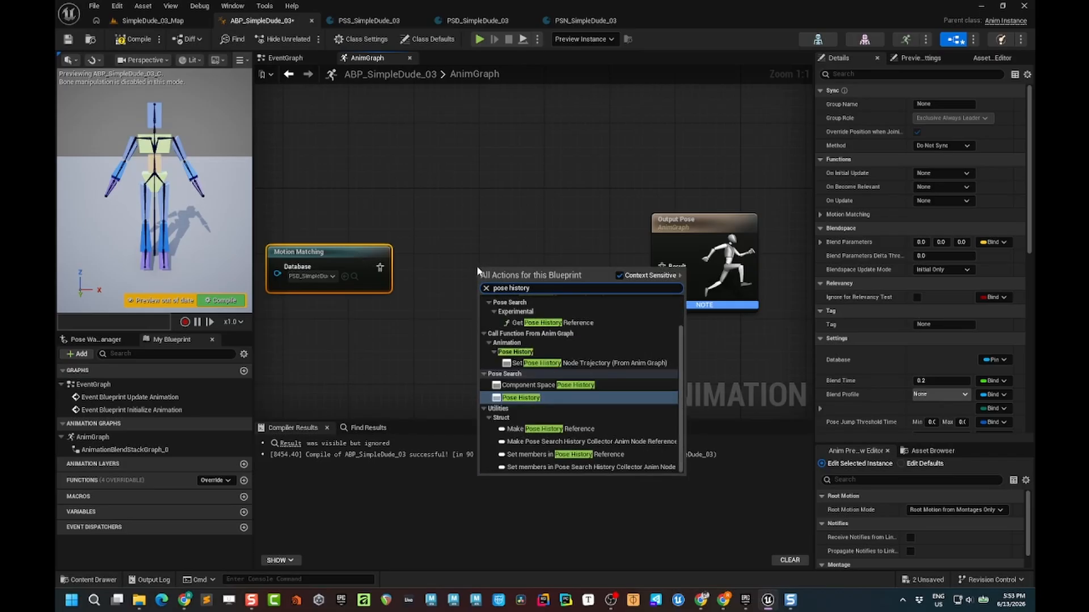
{"action": "left_click", "coordinate": [521, 398]}
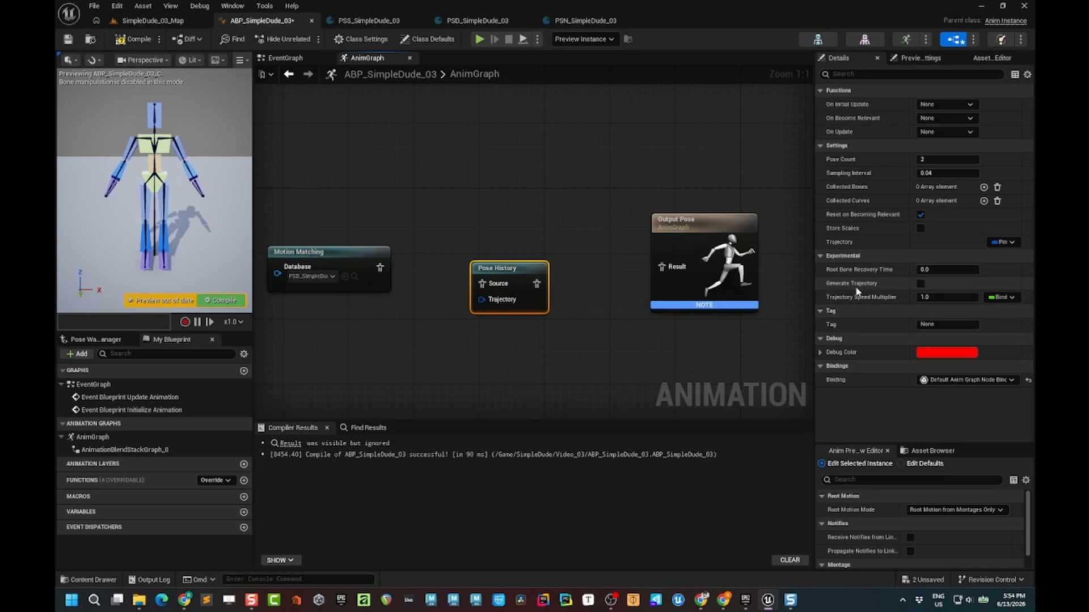
{"action": "left_click", "coordinate": [920, 283]}
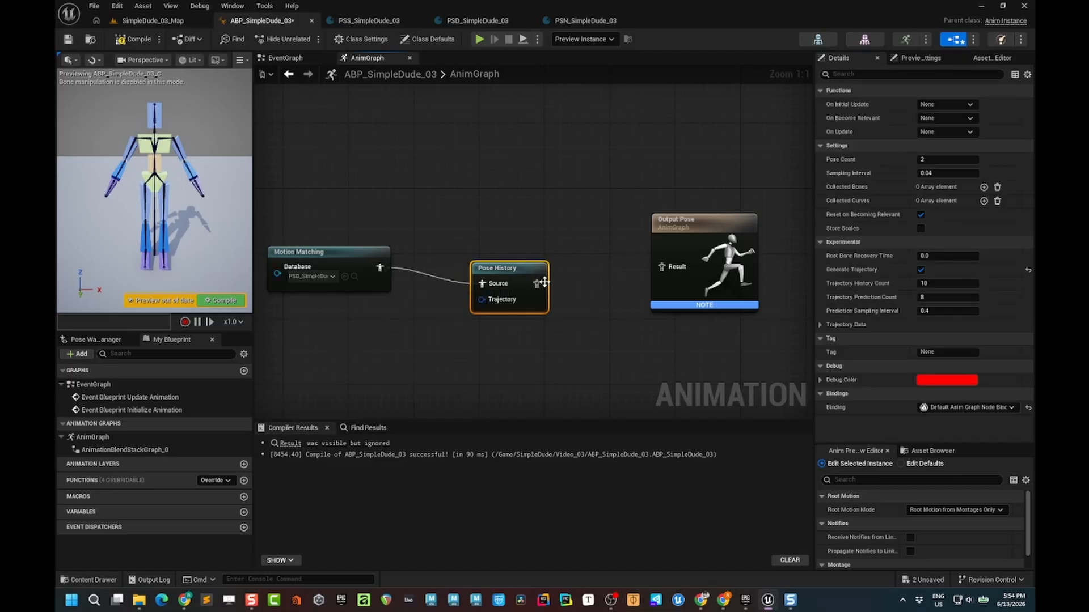
{"action": "left_click_drag", "start_coordinate": [537, 283], "coordinate": [523, 259]}
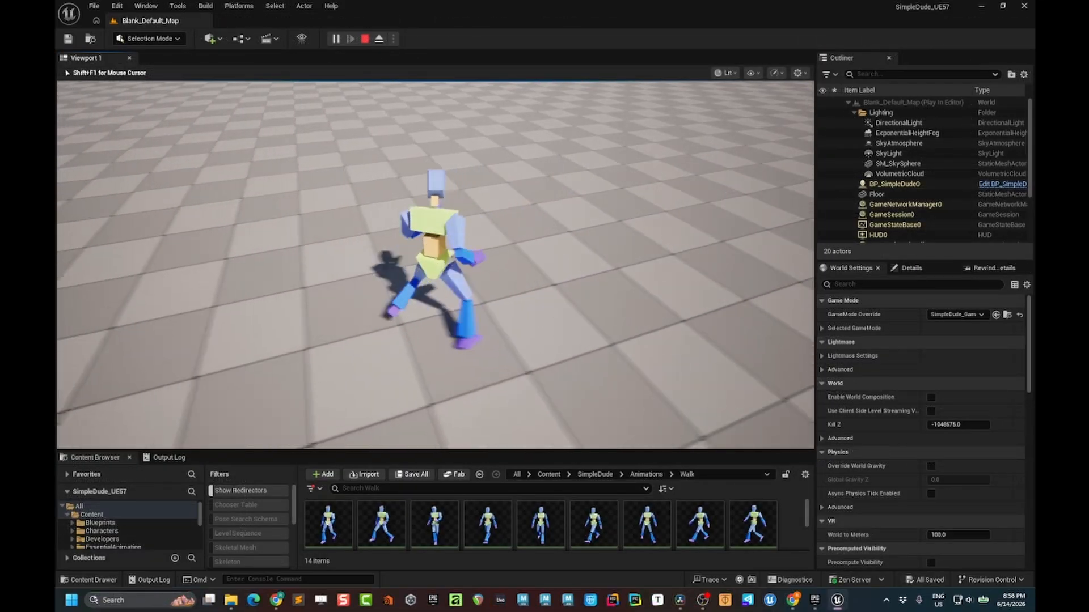
Run the SimpleDude character around Blank_Default_Map in several directions to check its motion-matched movement.
{"action": "key", "text": "w"}
{"action": "key", "text": "a"}
{"action": "key", "text": "w"}
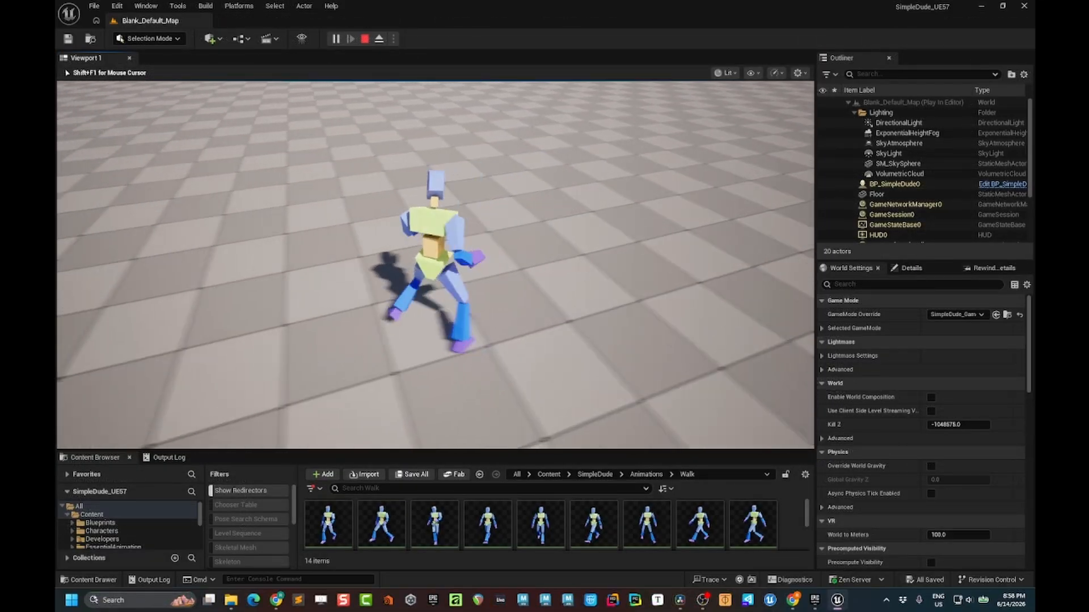
{"action": "key", "text": "w"}
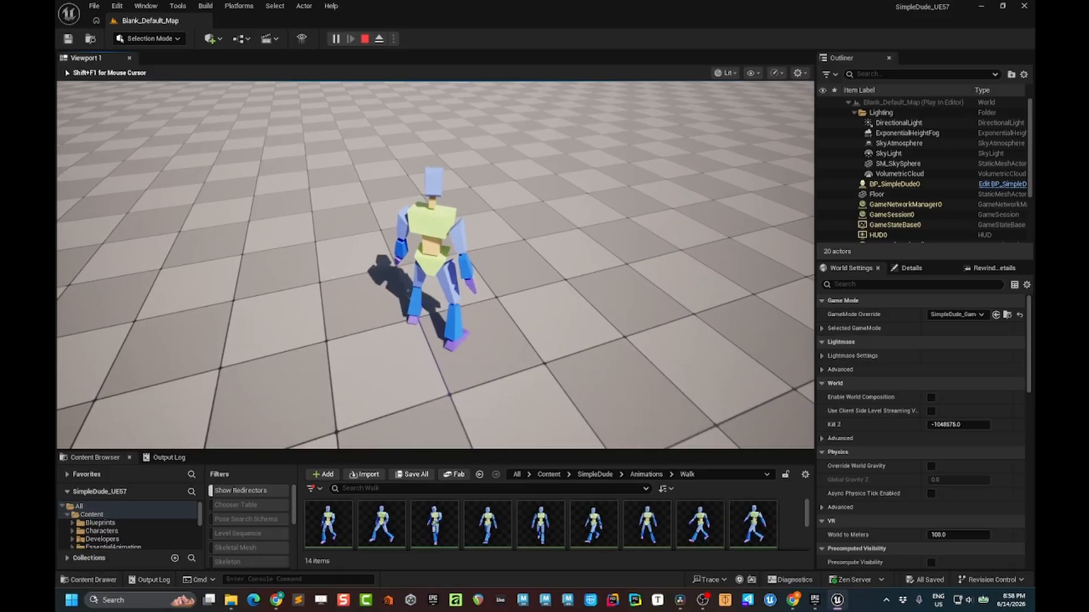
{"action": "key", "text": "d"}
{"action": "key", "text": "w"}
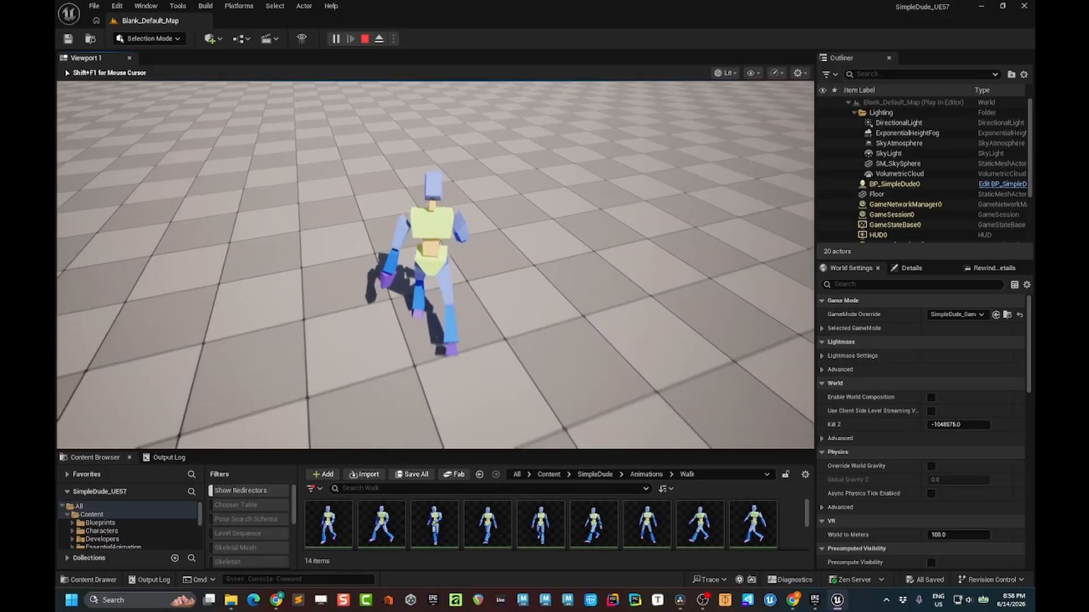
{"action": "key", "text": "a"}
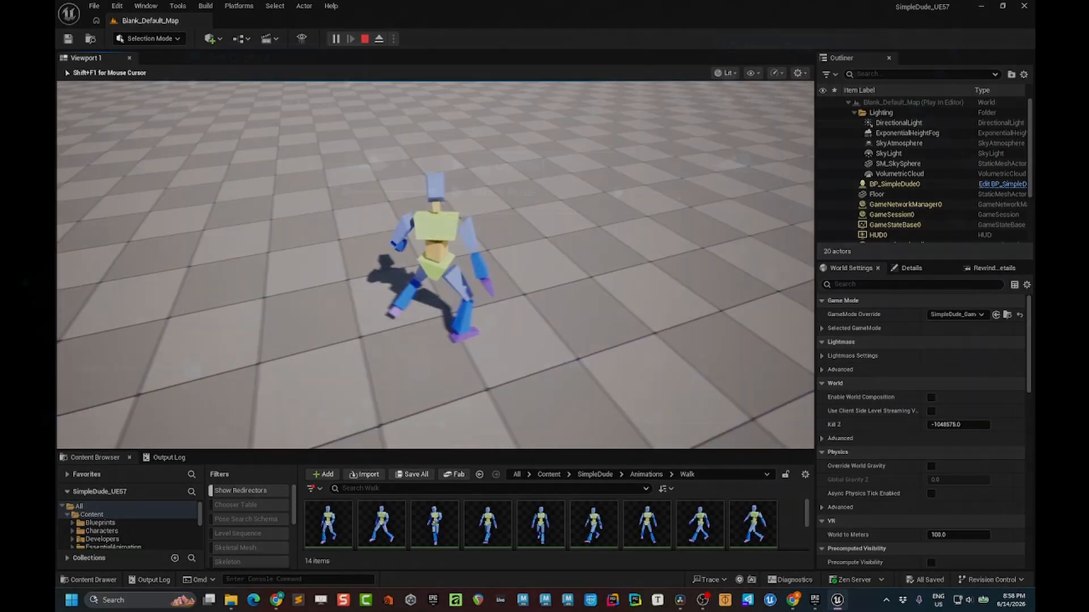